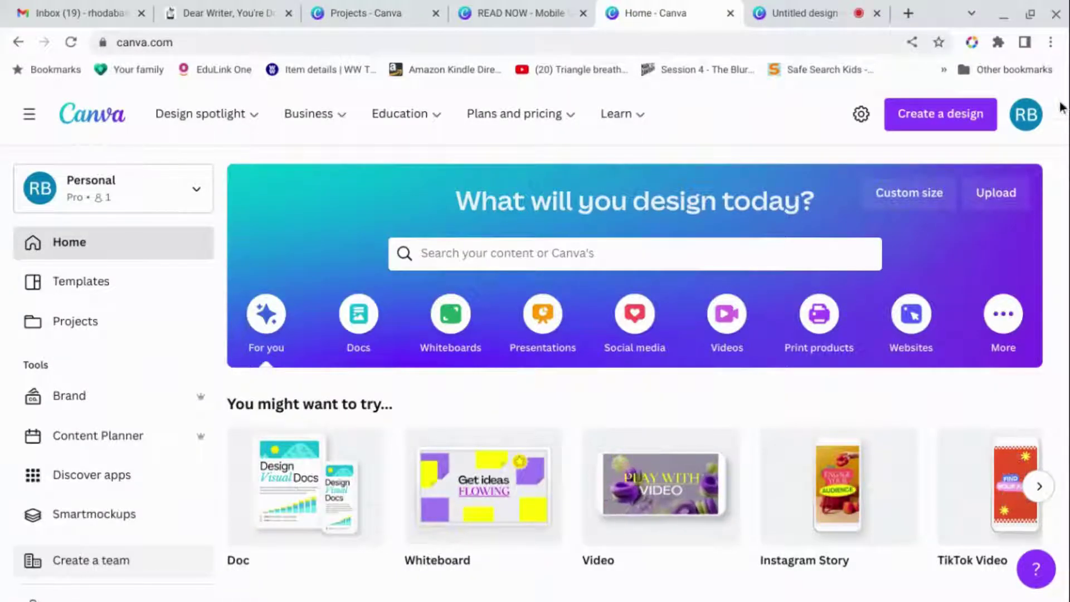
Start a new blank Mobile Video design from Create a design
click(944, 122)
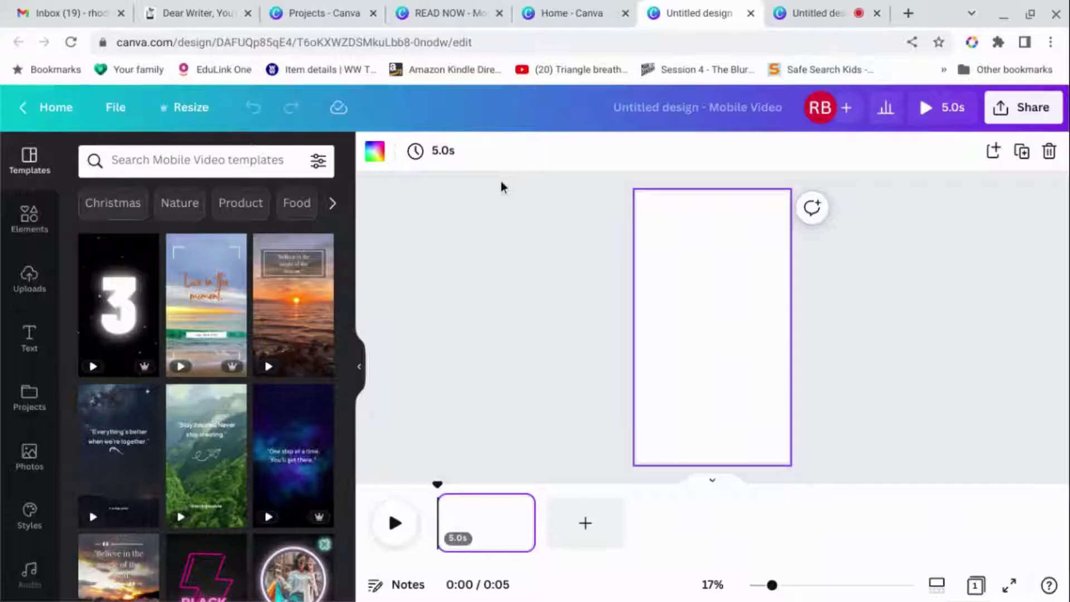
Search templates for 'snow' and apply the 25-second snowy 'Welcome to WINTER' video template
click(242, 166)
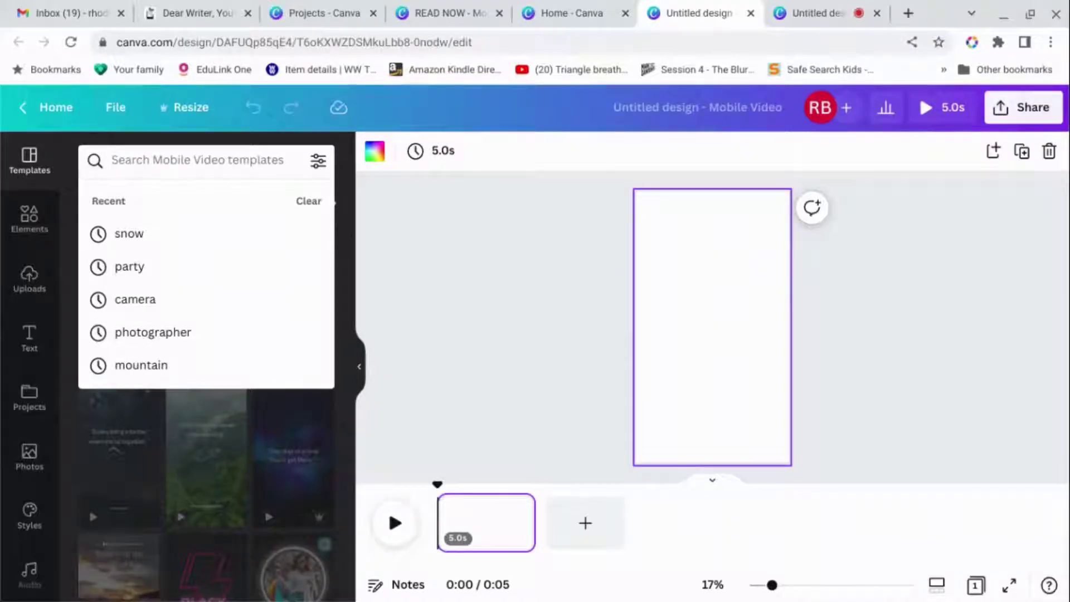
click(144, 245)
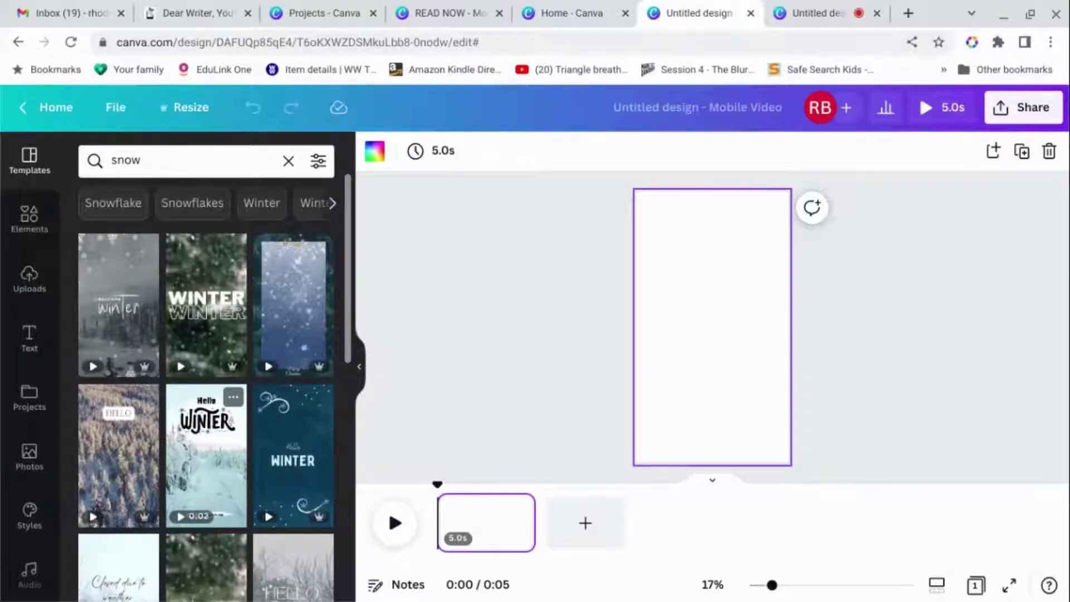
scroll(339, 456, down, 3)
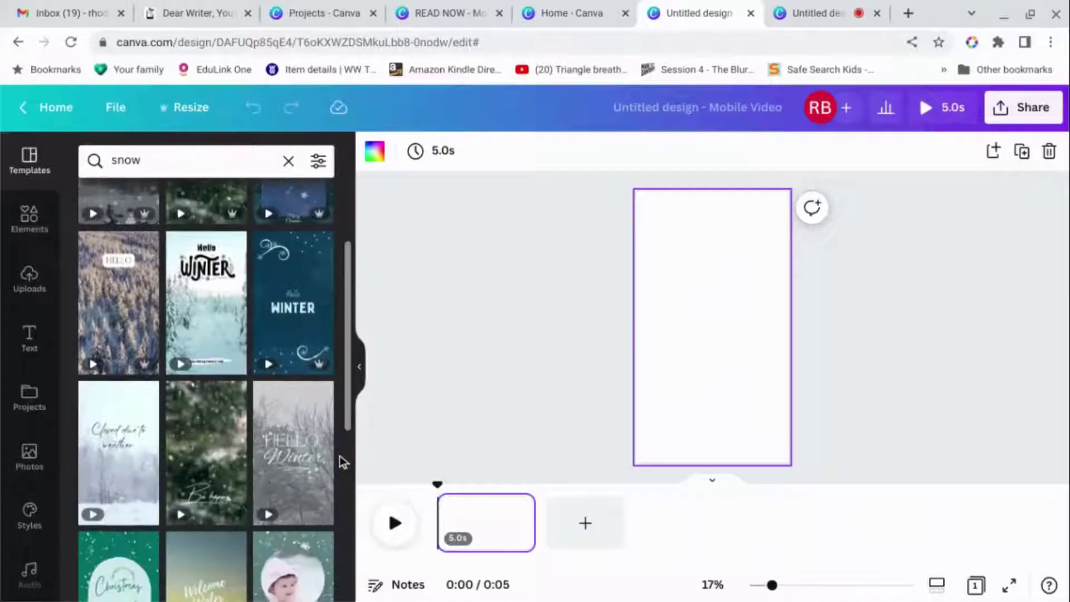
scroll(339, 456, down, 10)
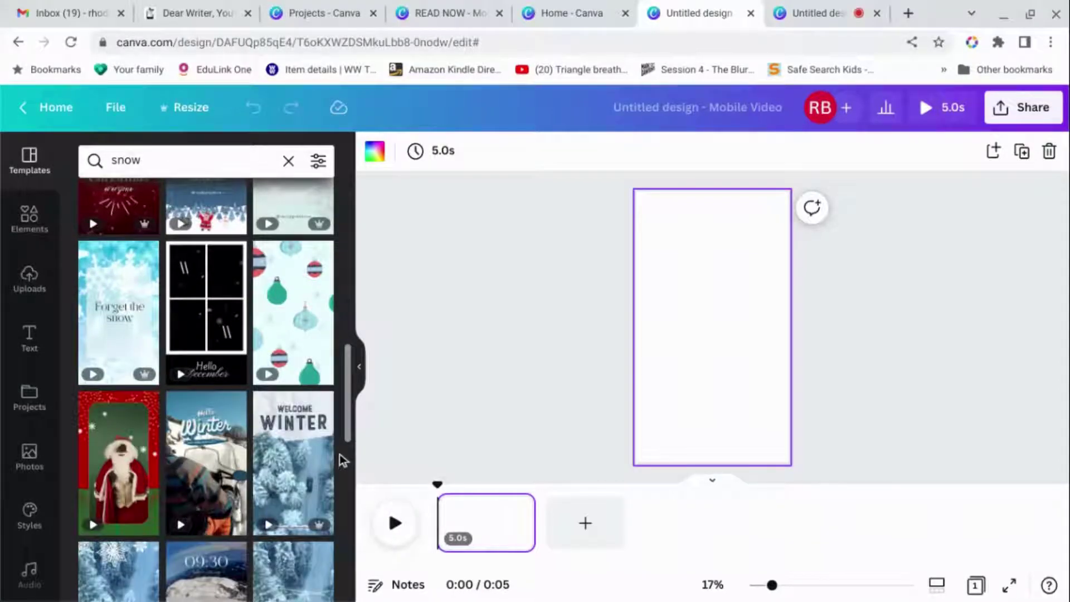
scroll(334, 460, down, 4)
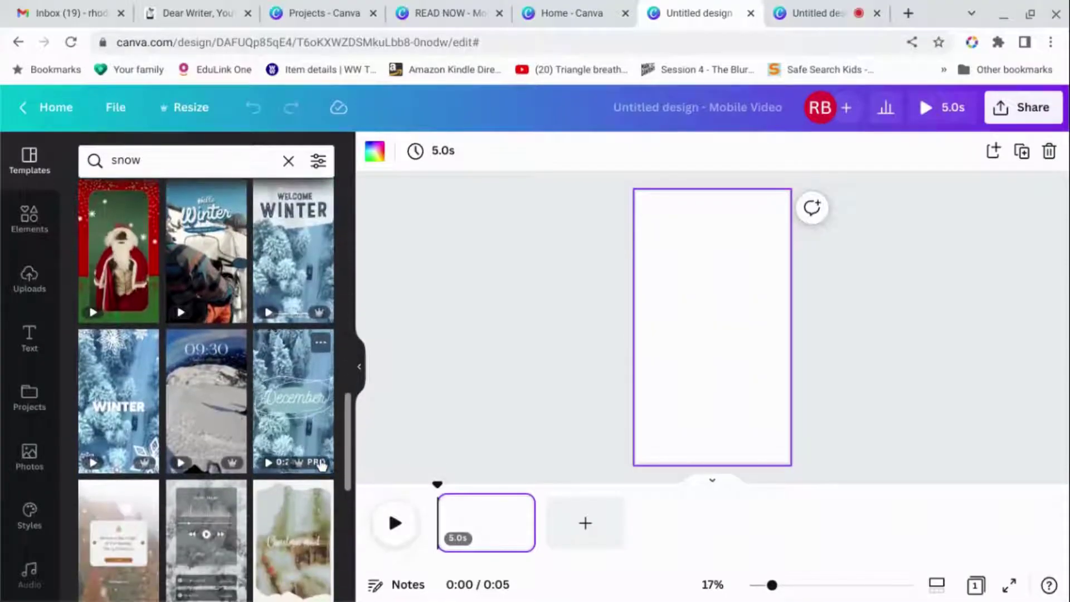
click(116, 392)
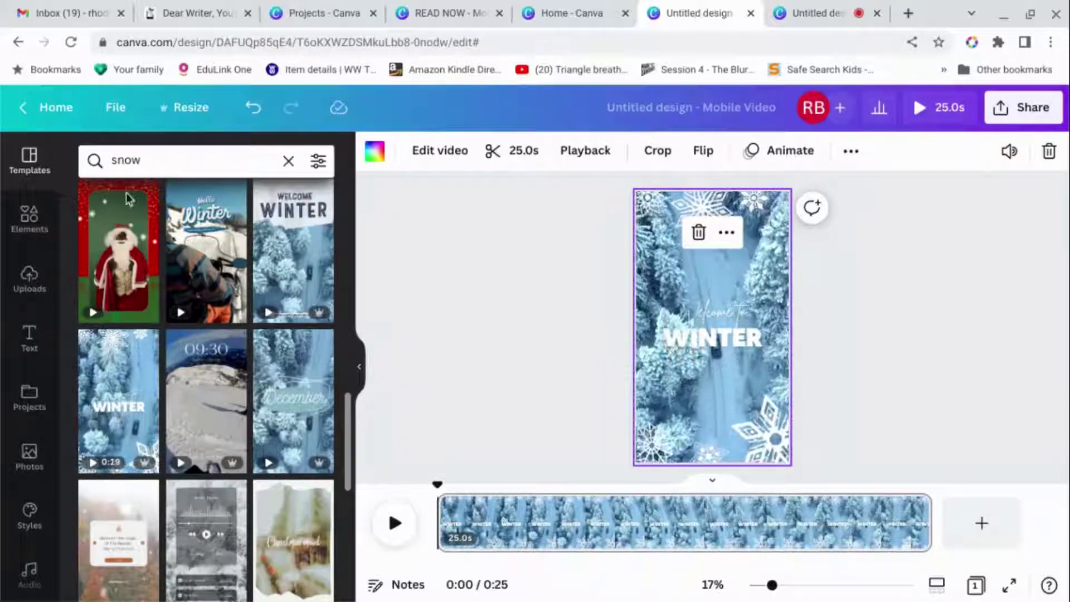
Replace the template search with 'party'
click(136, 160)
drag(136, 160, 114, 159)
text(new year party)
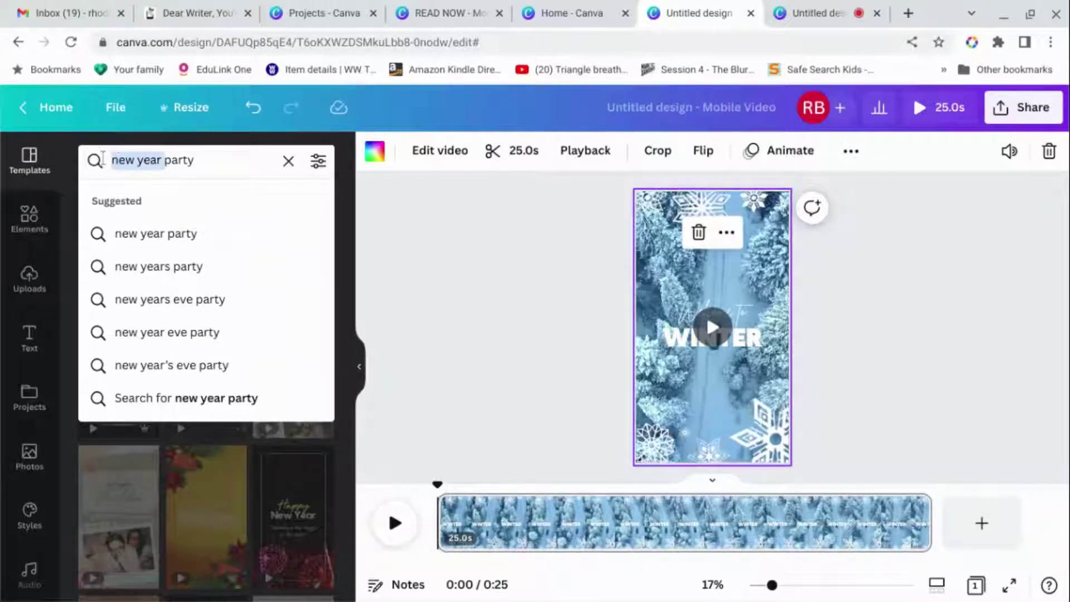
key(BackSpace)
key(Return)
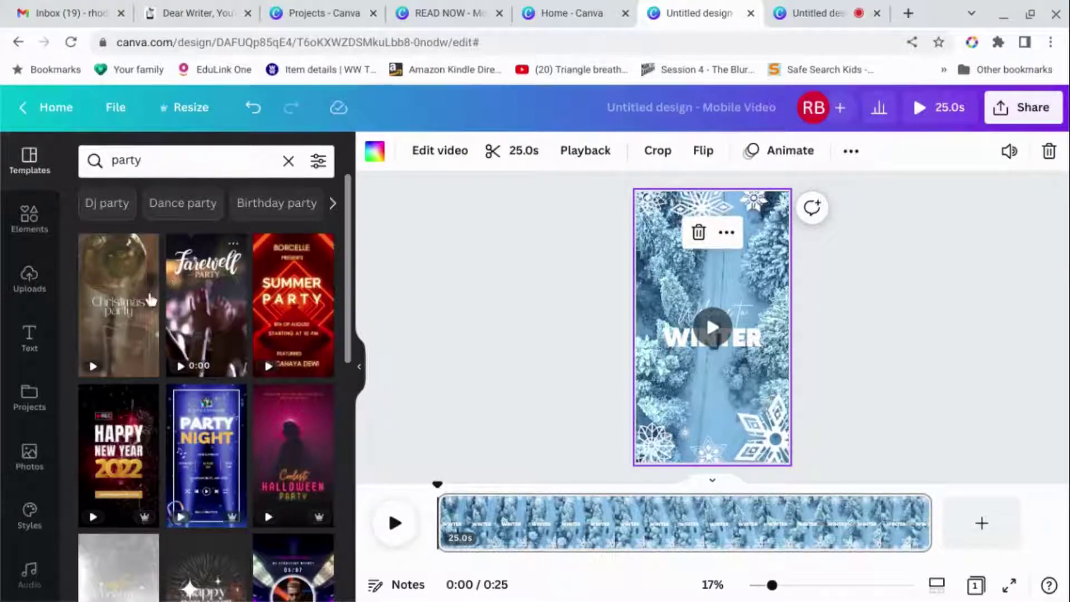
Apply both Gold Classic Party Christmas pages and add a blank page after them
mouse_move(146, 306)
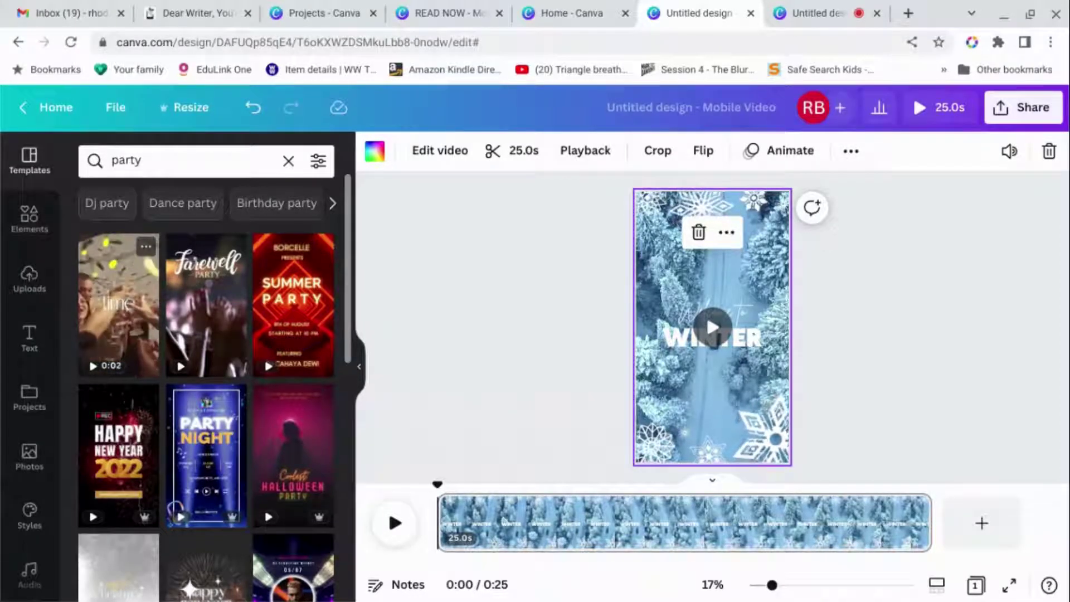
click(127, 323)
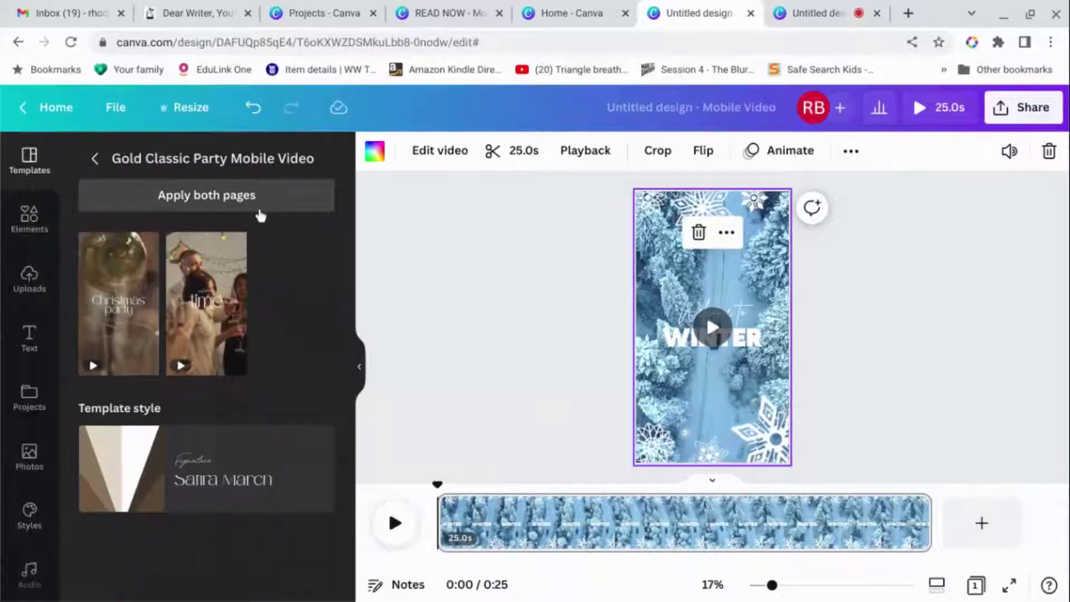
click(982, 523)
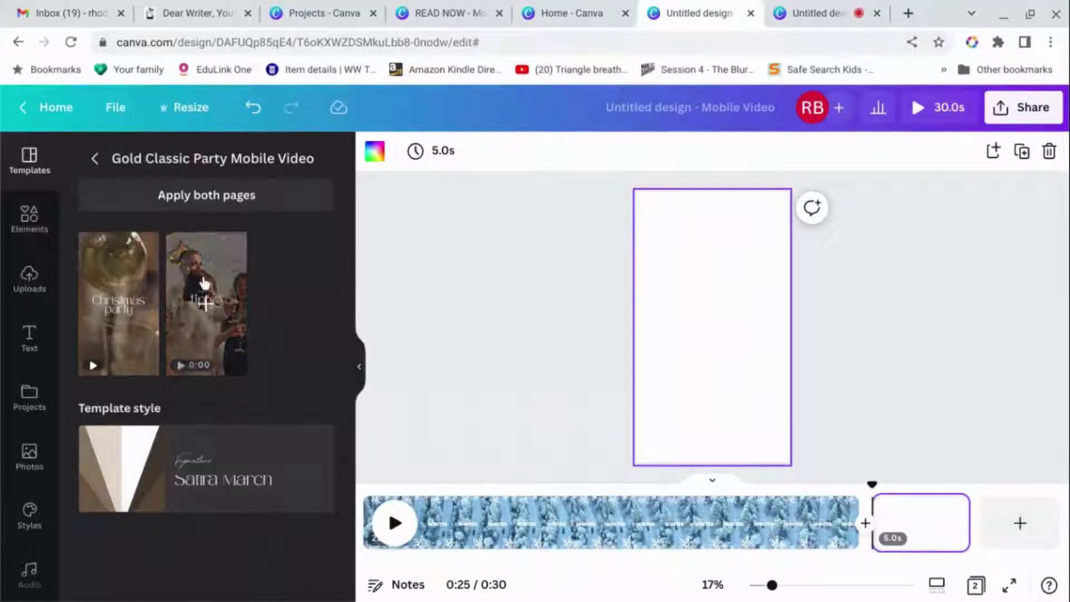
click(217, 196)
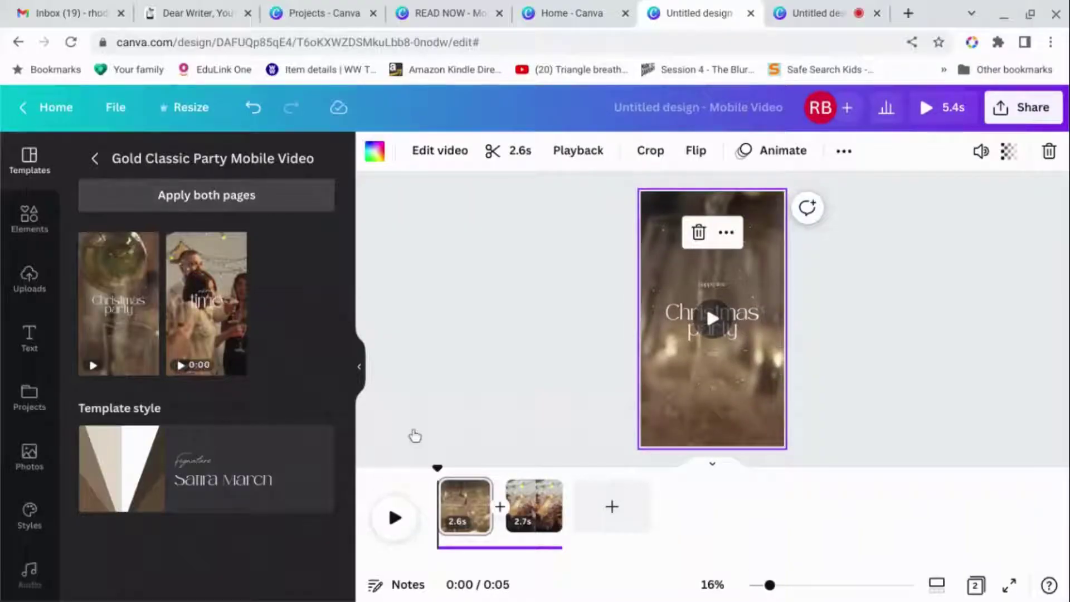
Add a blank third page and search templates for 'snow'
click(612, 506)
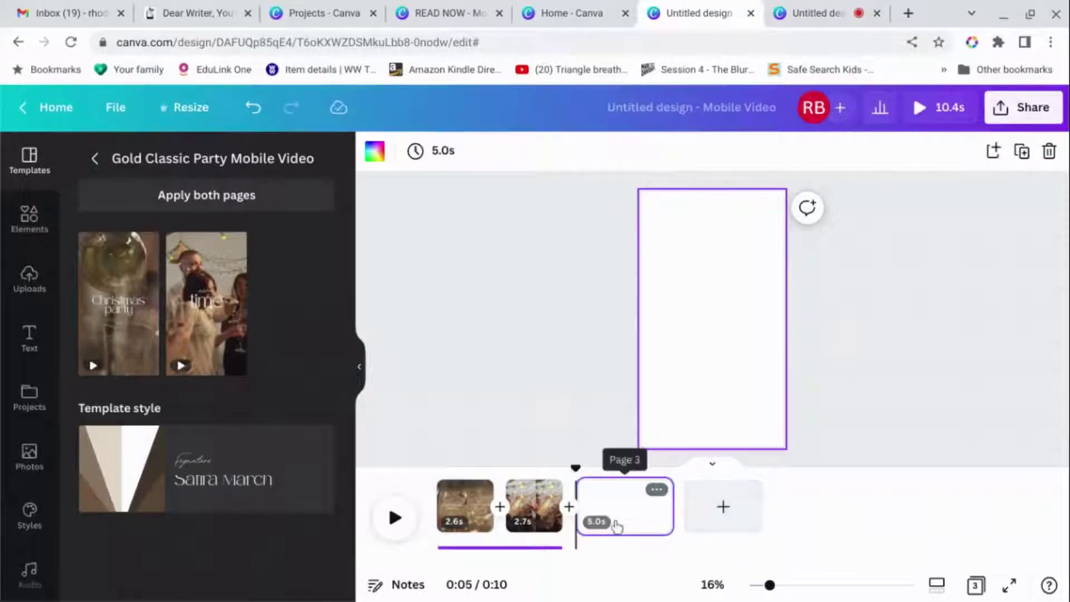
click(95, 160)
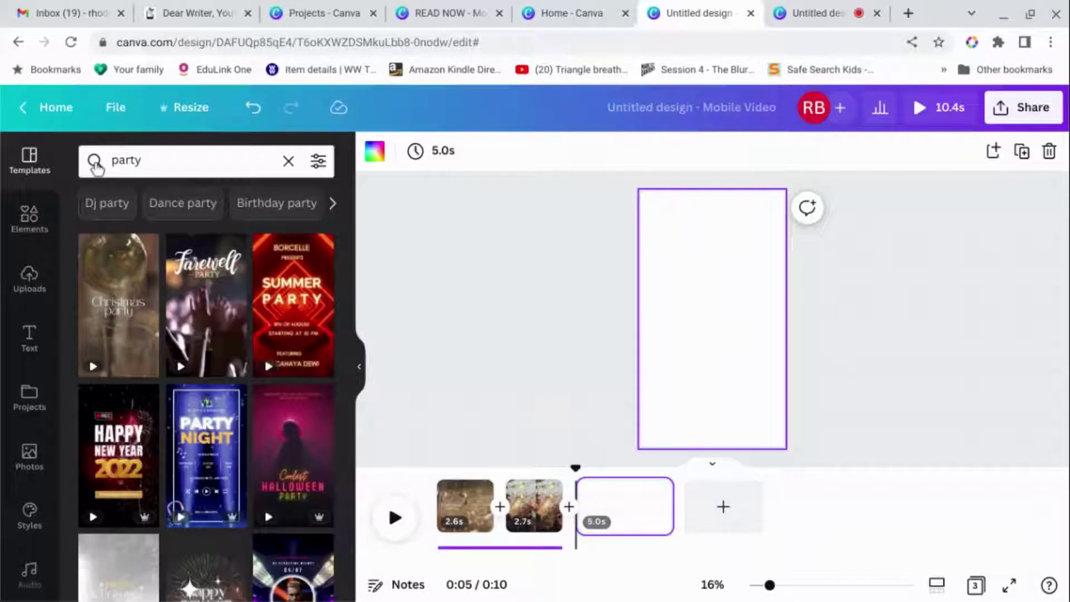
click(149, 161)
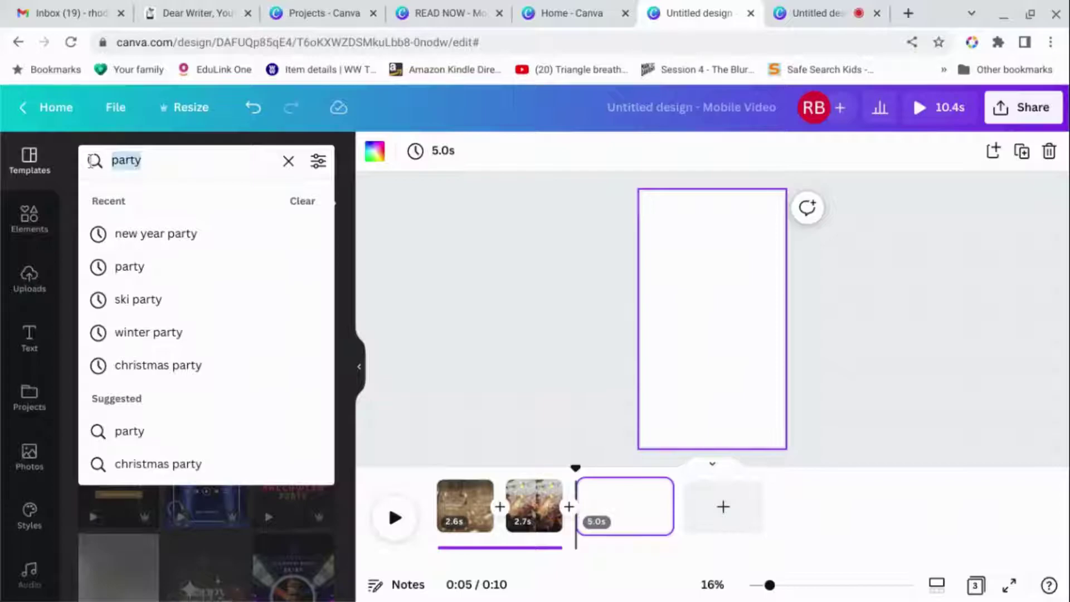
text(snow)
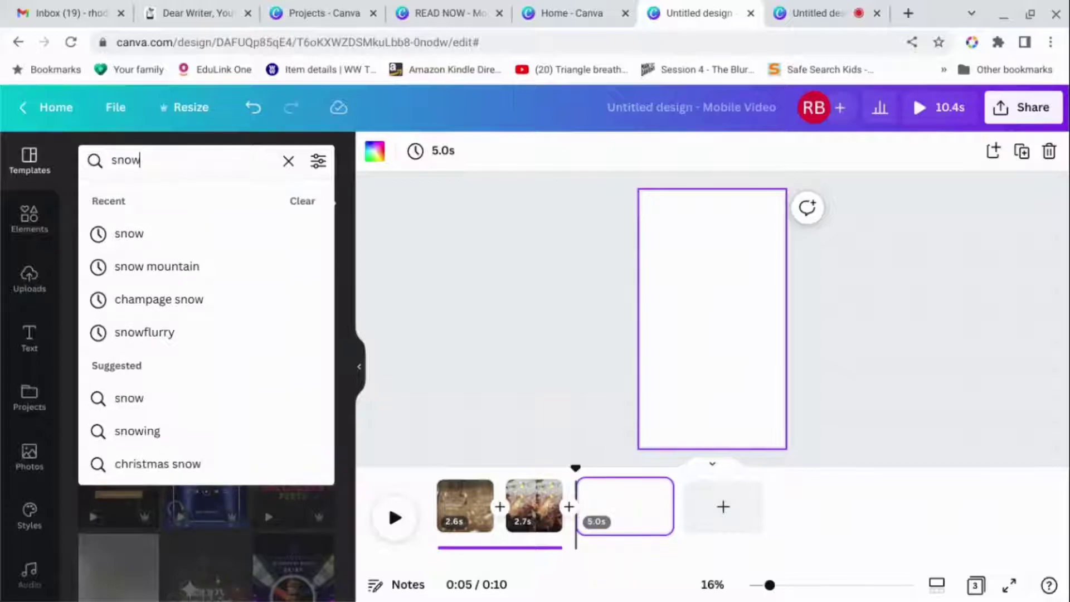
key(Return)
Apply the snowy WINTER template to page 3 and preview the 30.4s video
scroll(269, 405, down, 2)
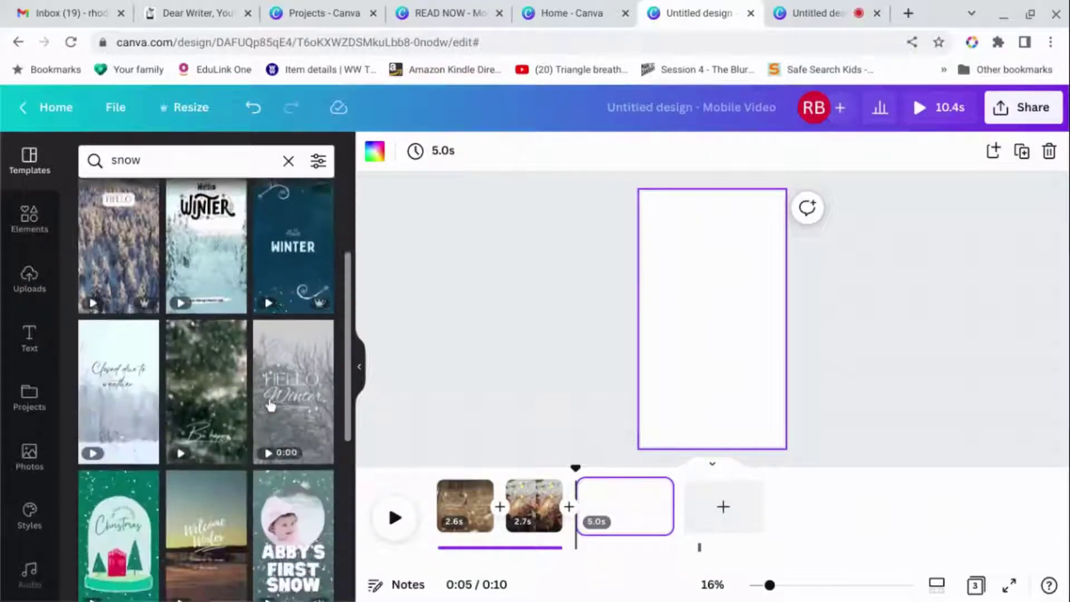
scroll(270, 405, down, 10)
click(142, 375)
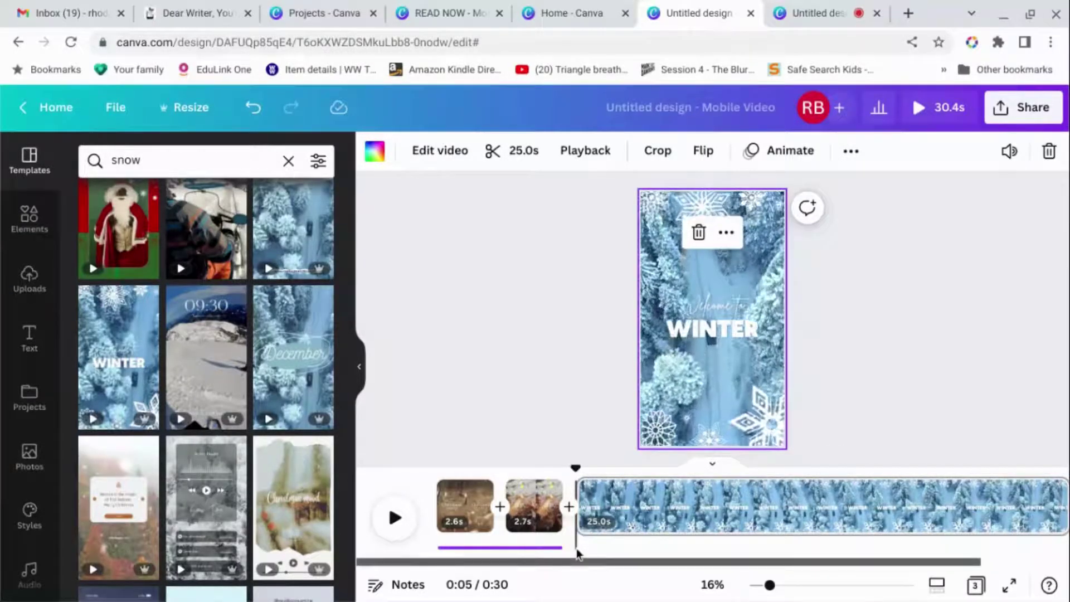
click(392, 516)
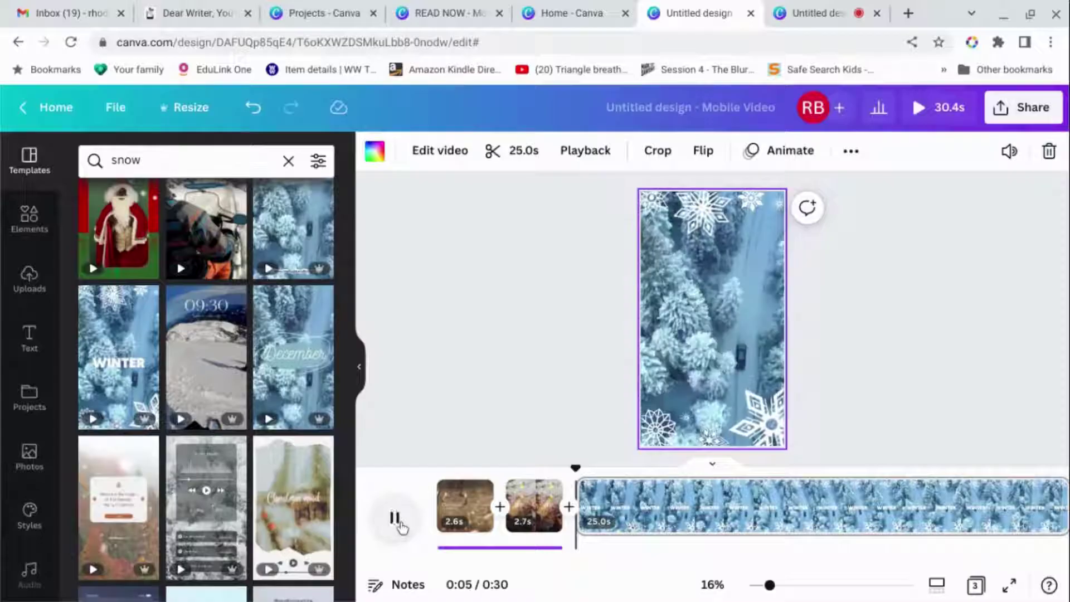
Split the winter clip at 0:12 and move its 6.7s part to the video's start
right_click(686, 506)
click(712, 521)
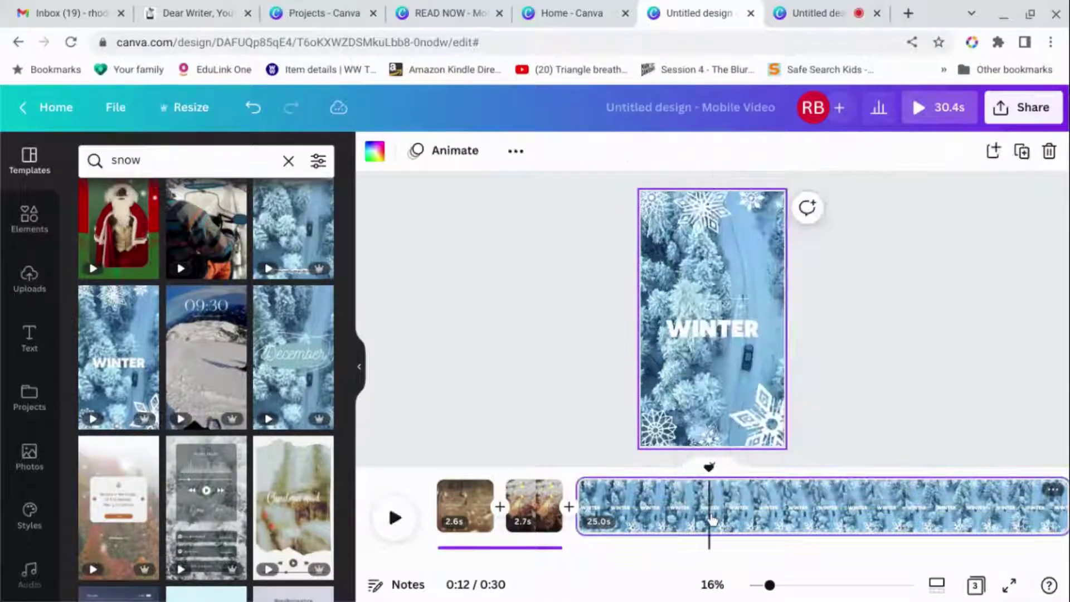
right_click(712, 519)
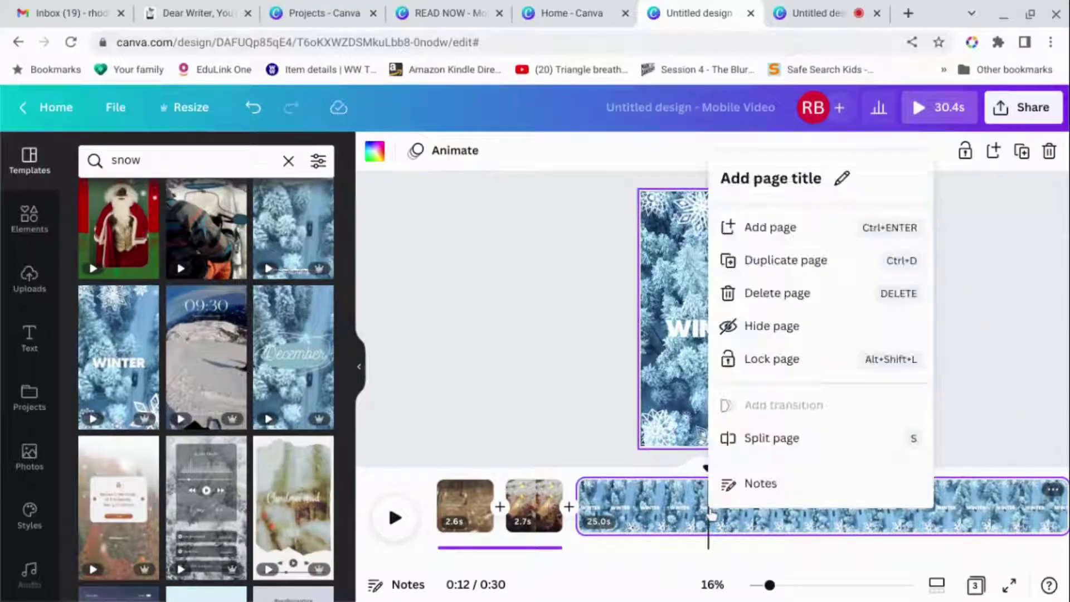
click(737, 446)
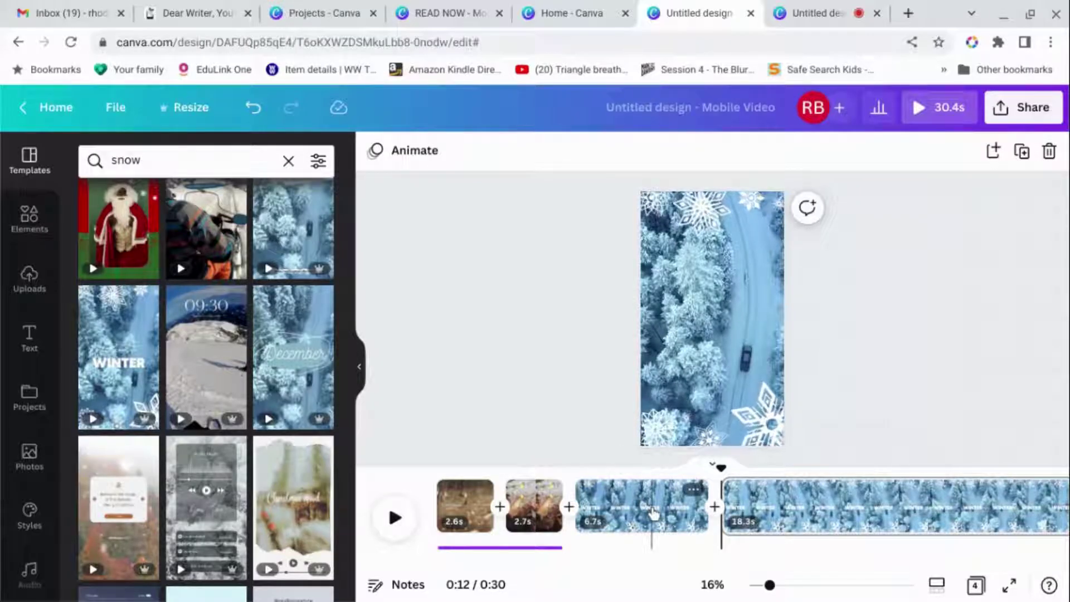
drag(653, 513, 467, 518)
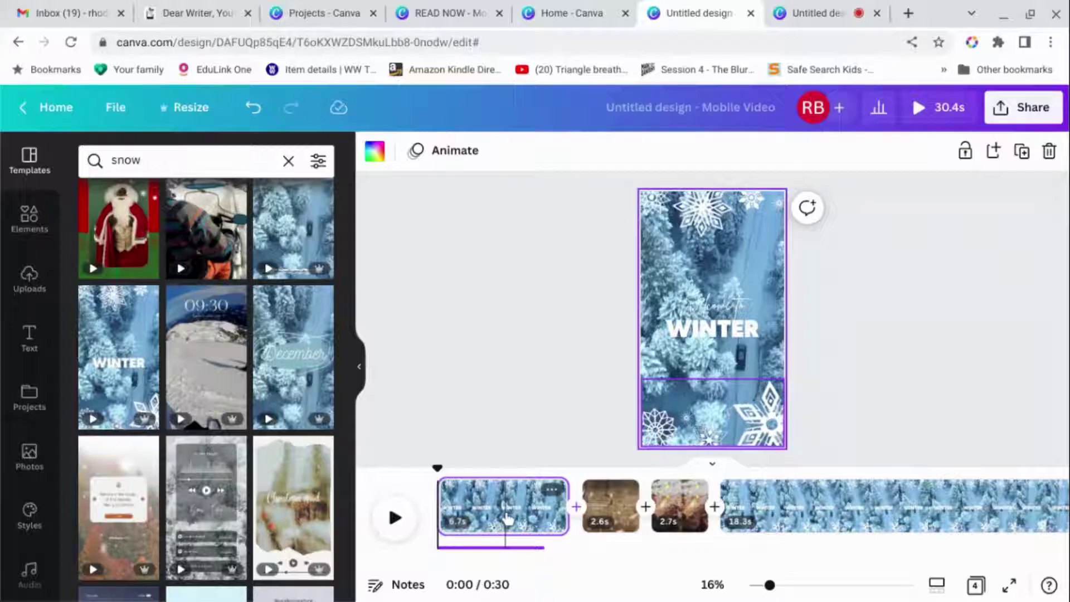
Split the 6.7s opening clip at 0:03 into 3.4s and 3.2s pages
click(506, 519)
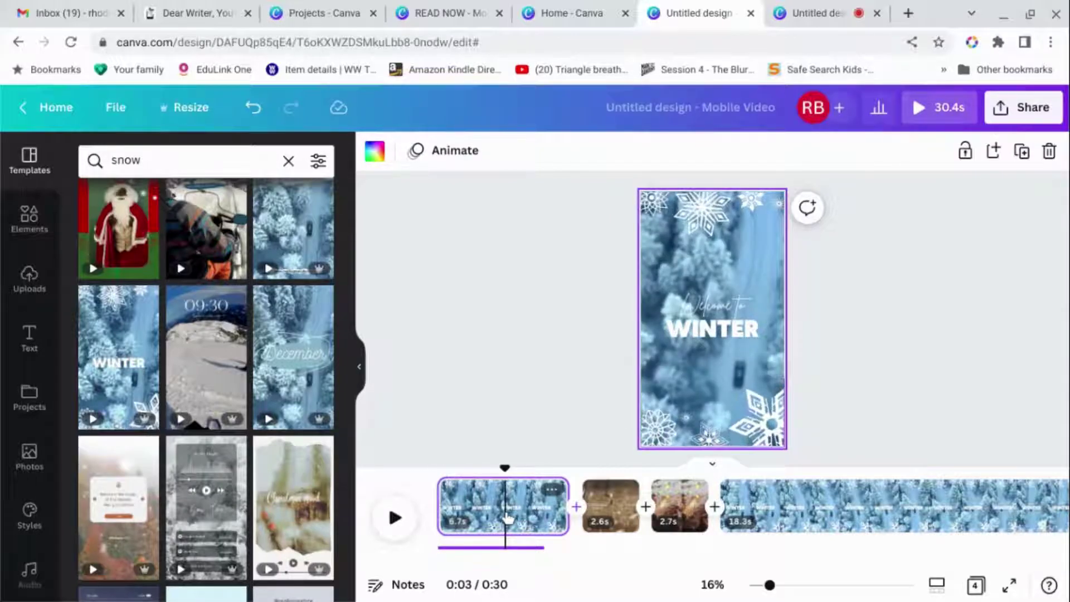
right_click(506, 517)
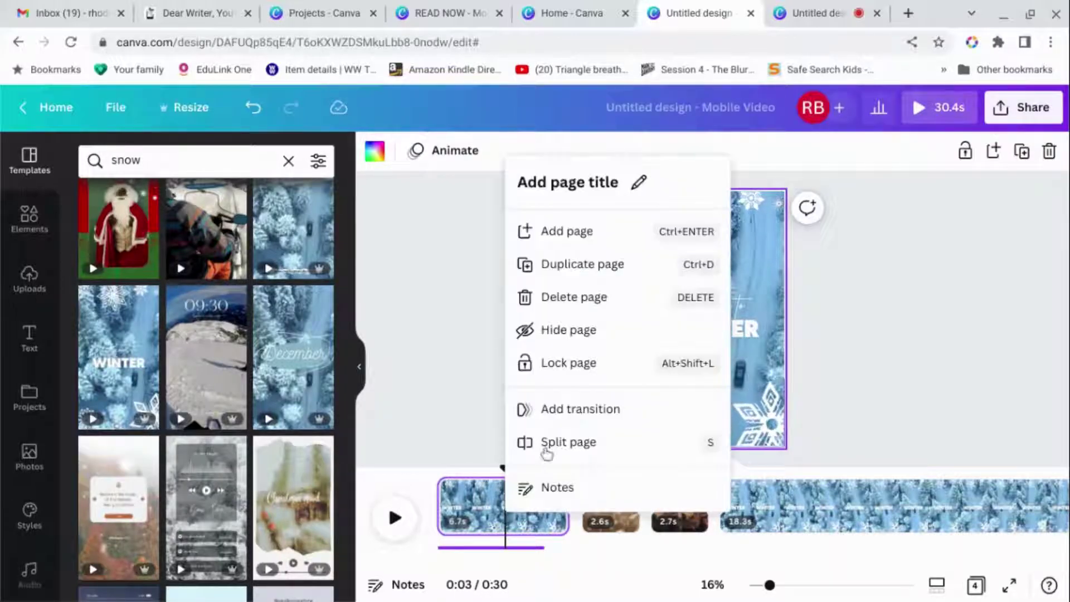
click(548, 442)
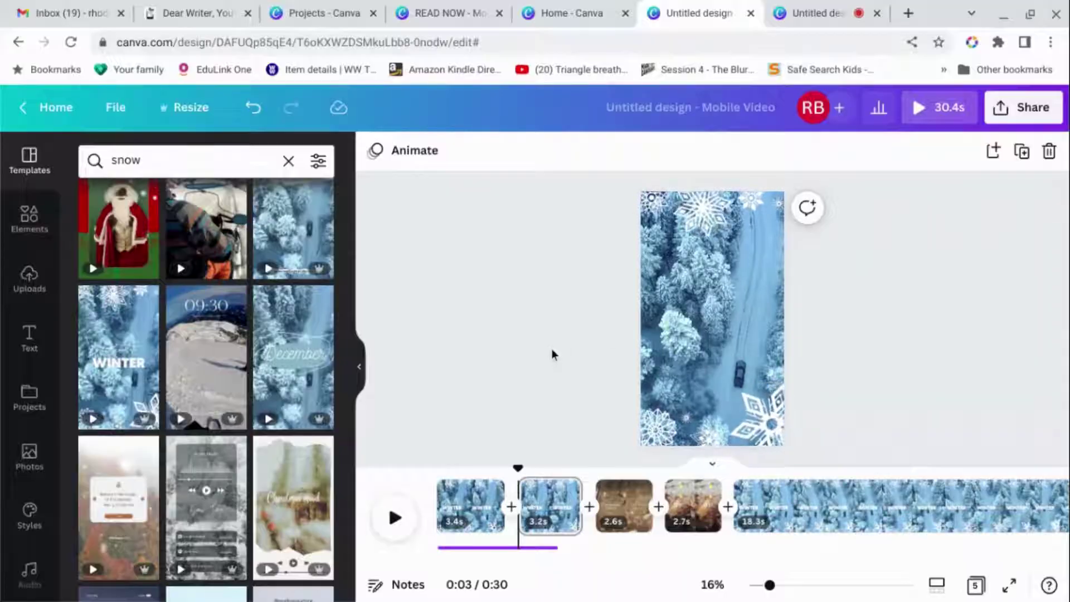
Remove the first clip's WINTER text and add a heading reading 'Niro is in desperate need of inspiration'
click(29, 338)
click(461, 508)
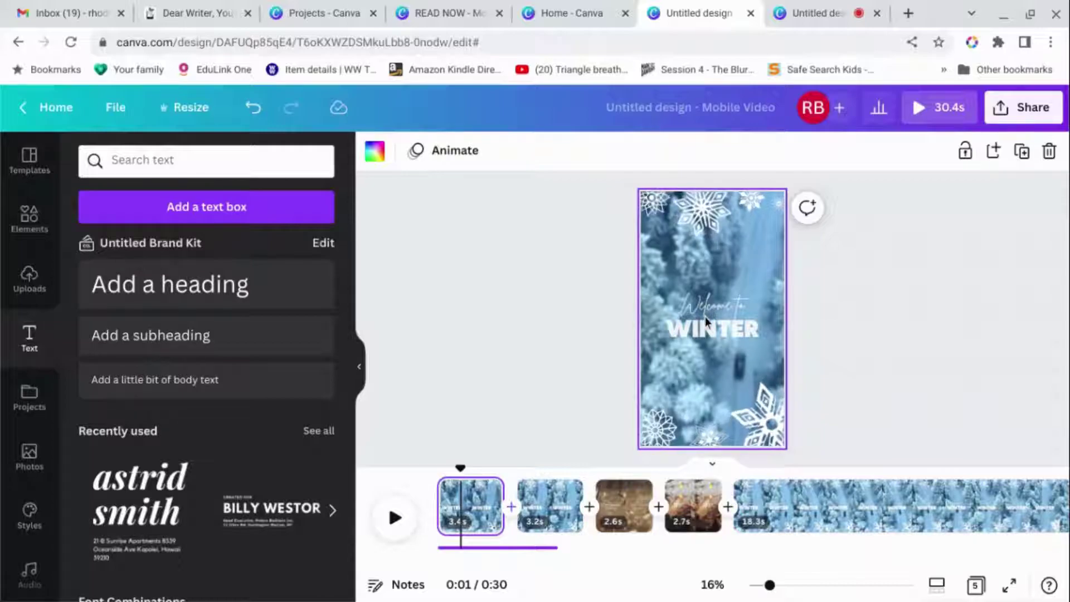
click(708, 334)
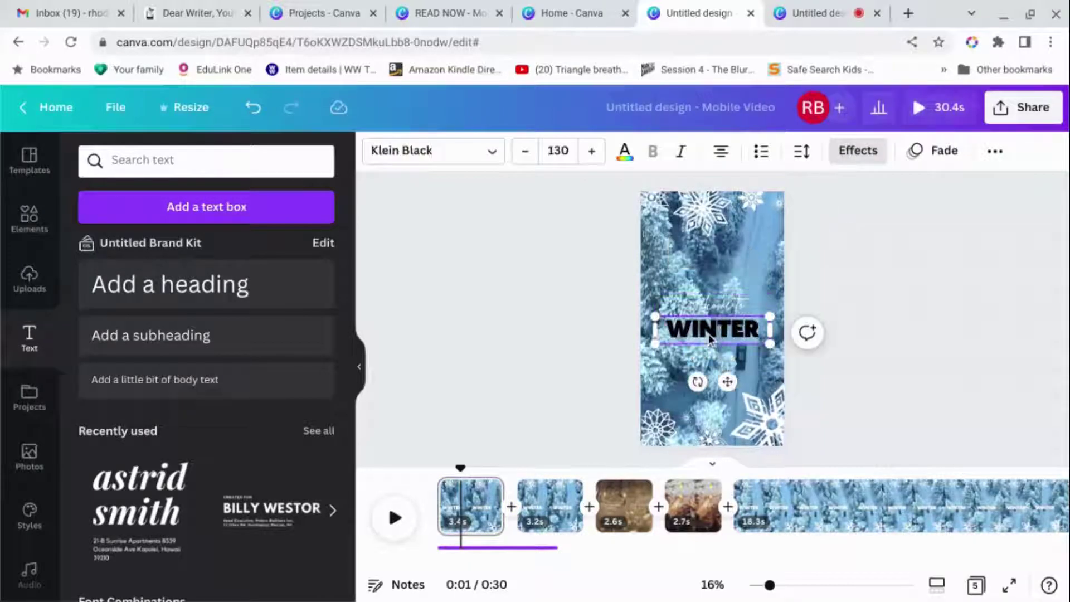
click(716, 311)
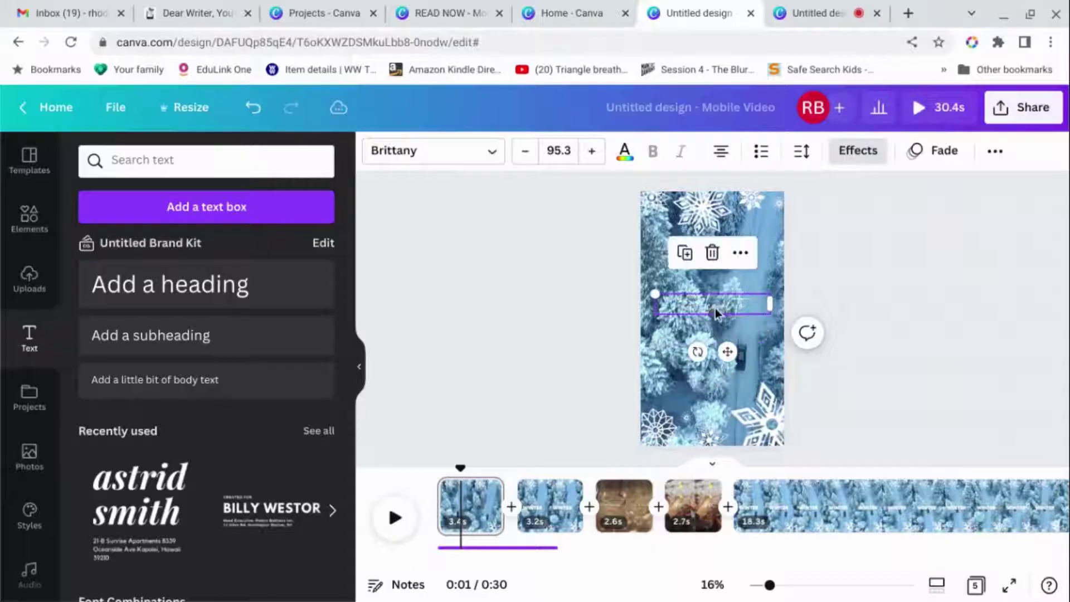
key(Escape)
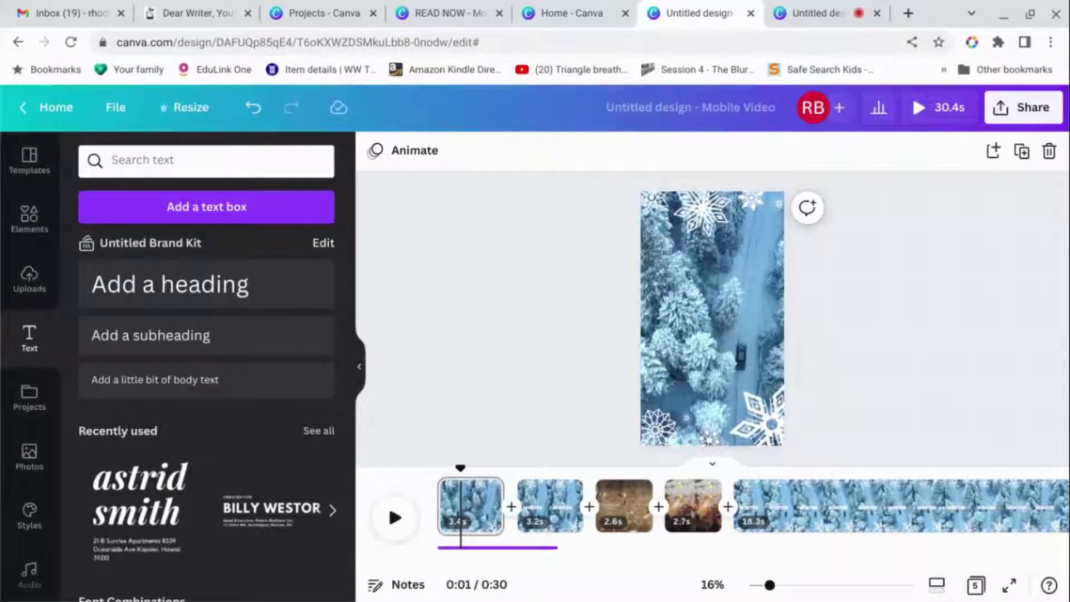
click(221, 301)
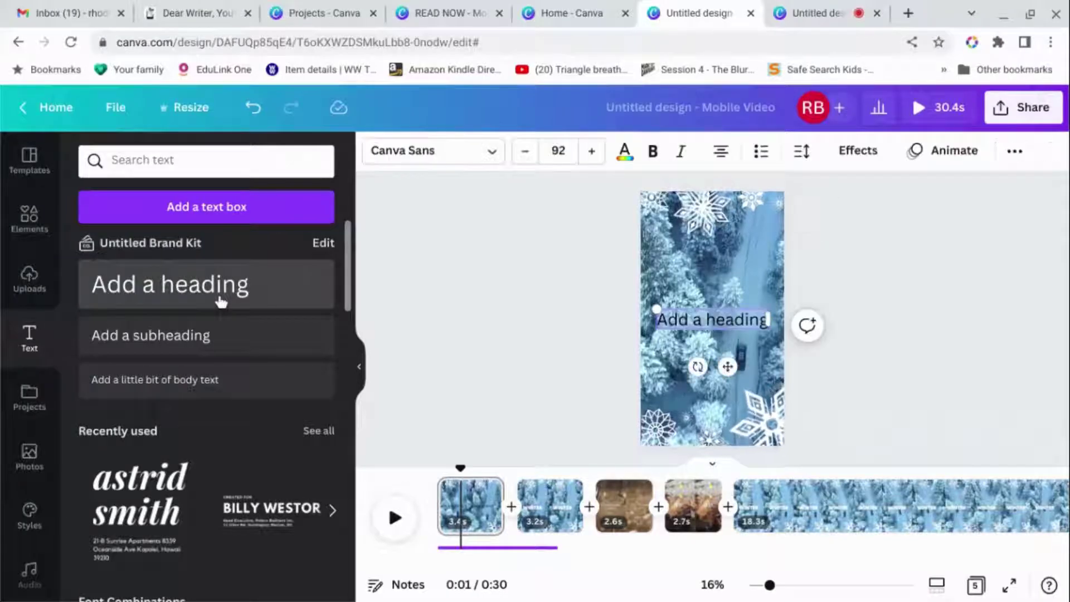
text(Nirc)
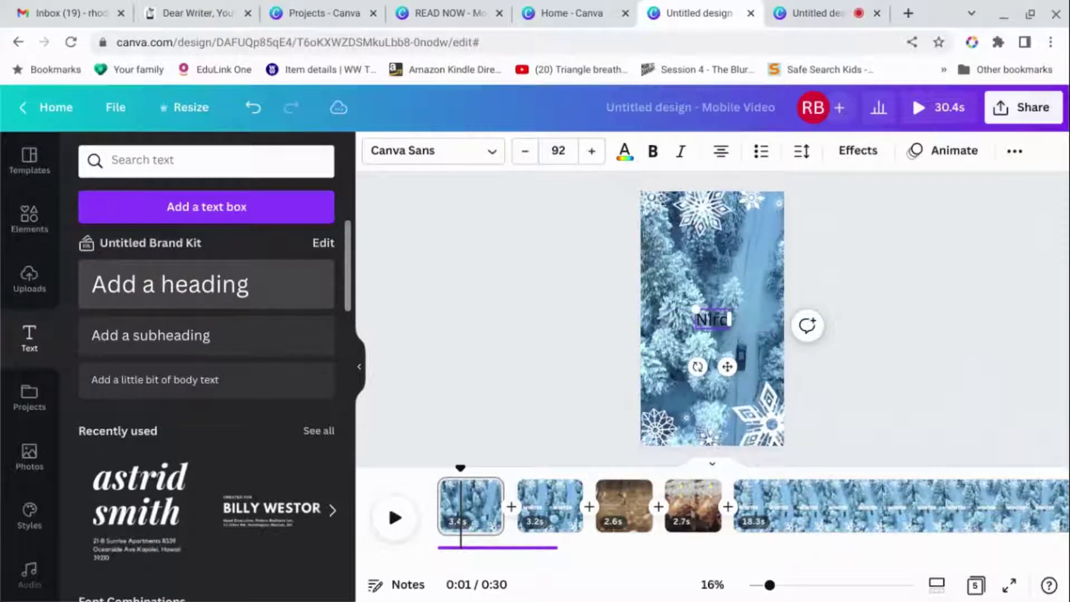
text( is in desp)
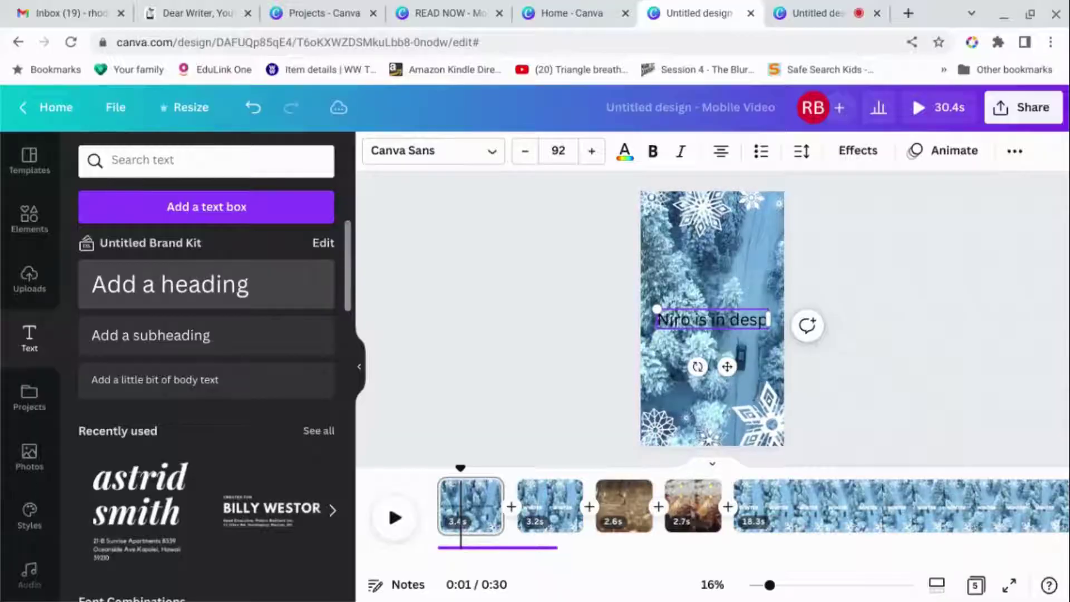
text(erate need of inspiration)
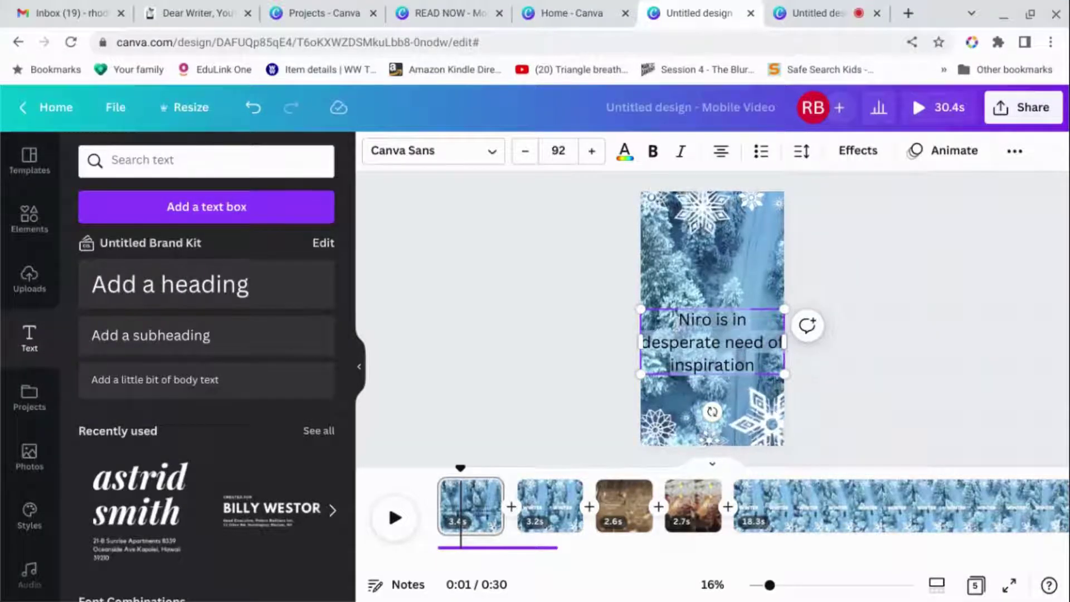
Set the caption font to Noto Serif Display ExtraCondensed Bold via a 'Serif' font search
click(494, 151)
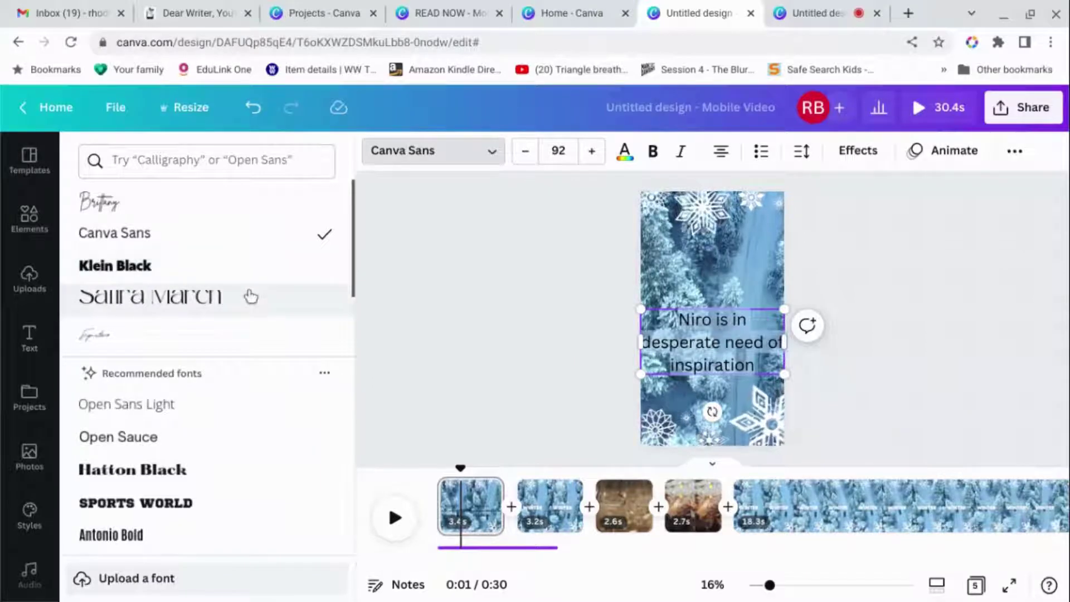
click(249, 311)
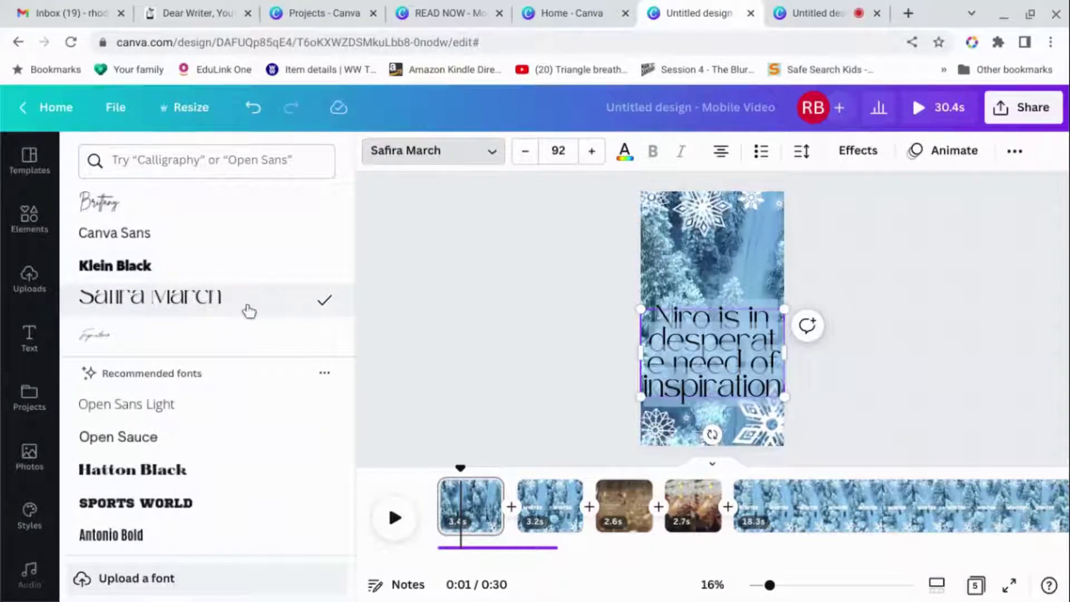
scroll(246, 311, down, 2)
scroll(246, 310, up, 2)
click(222, 160)
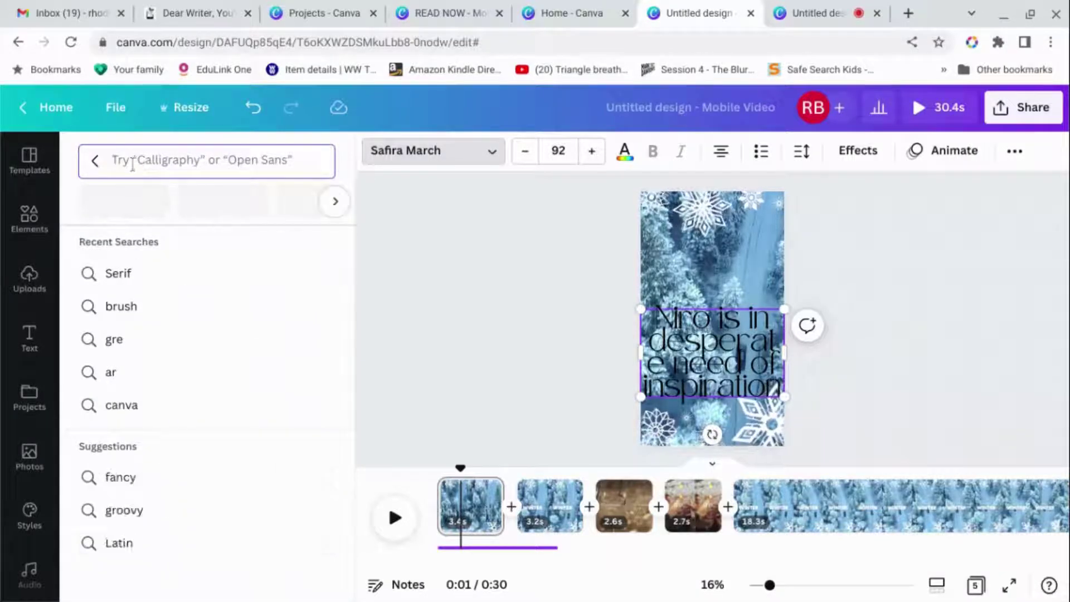
click(117, 274)
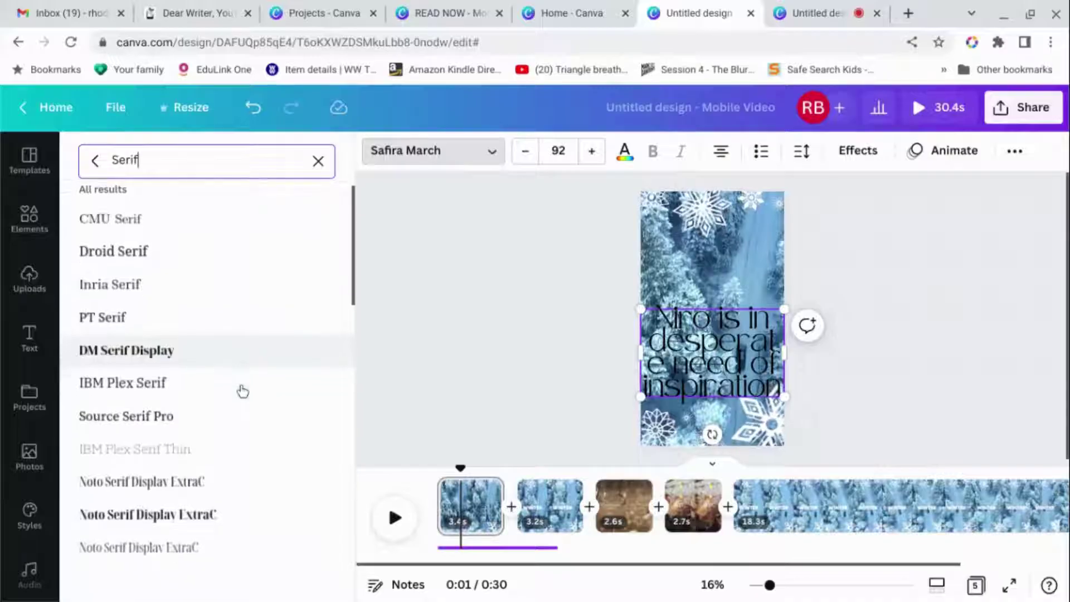
scroll(217, 474, down, 2)
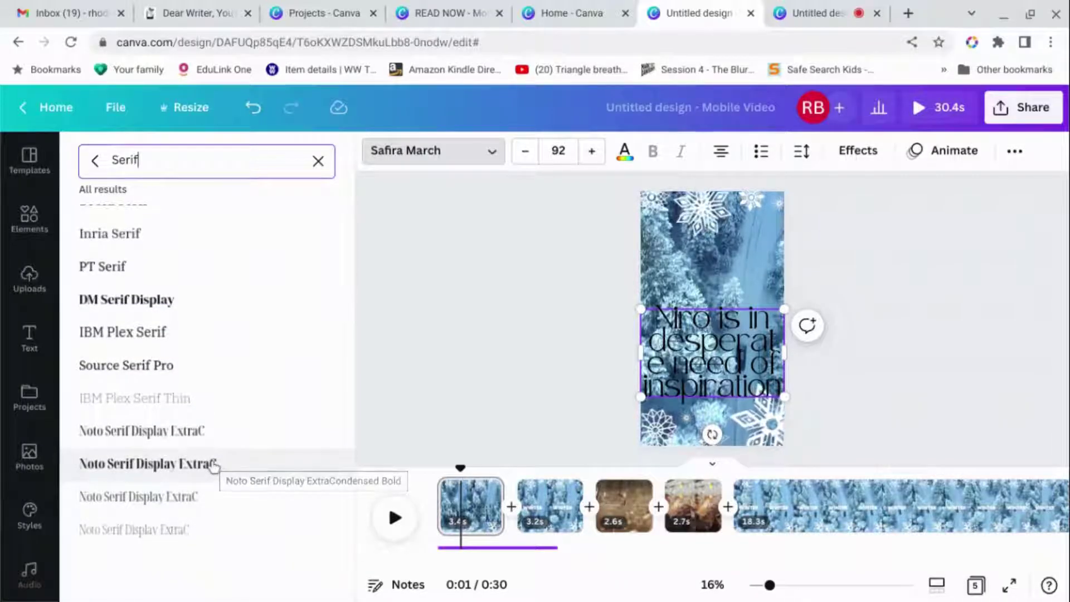
click(214, 465)
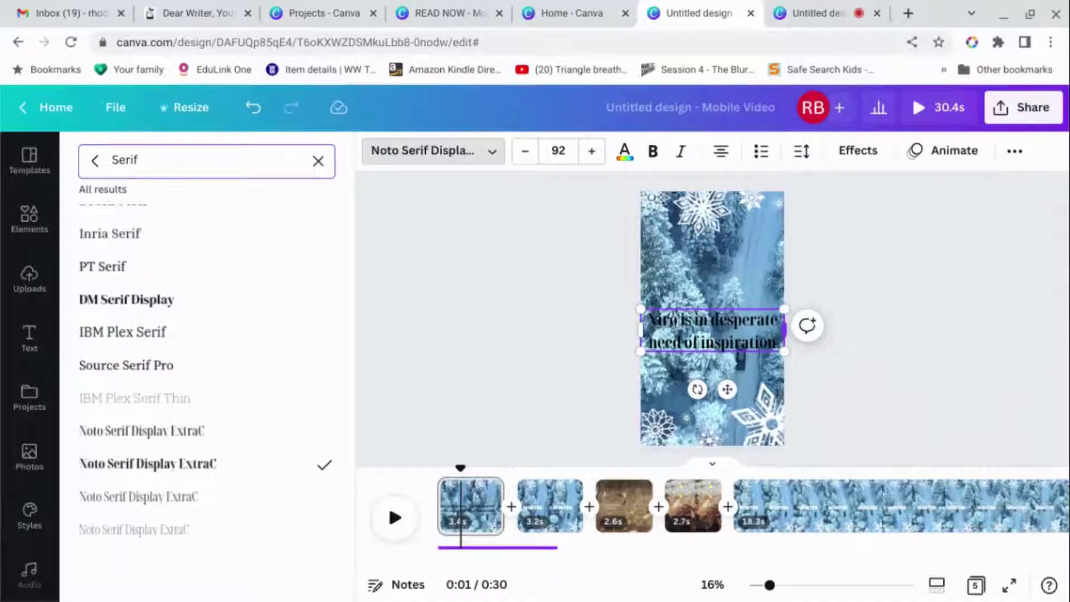
Narrow the caption to four lines and move it slightly higher
drag(785, 331, 737, 352)
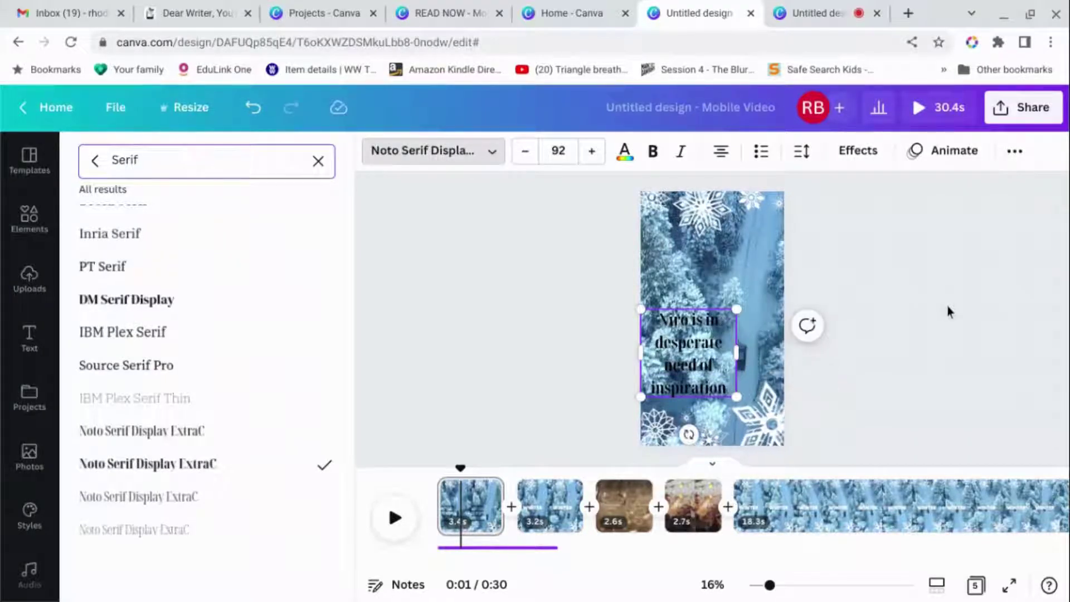
key(Escape)
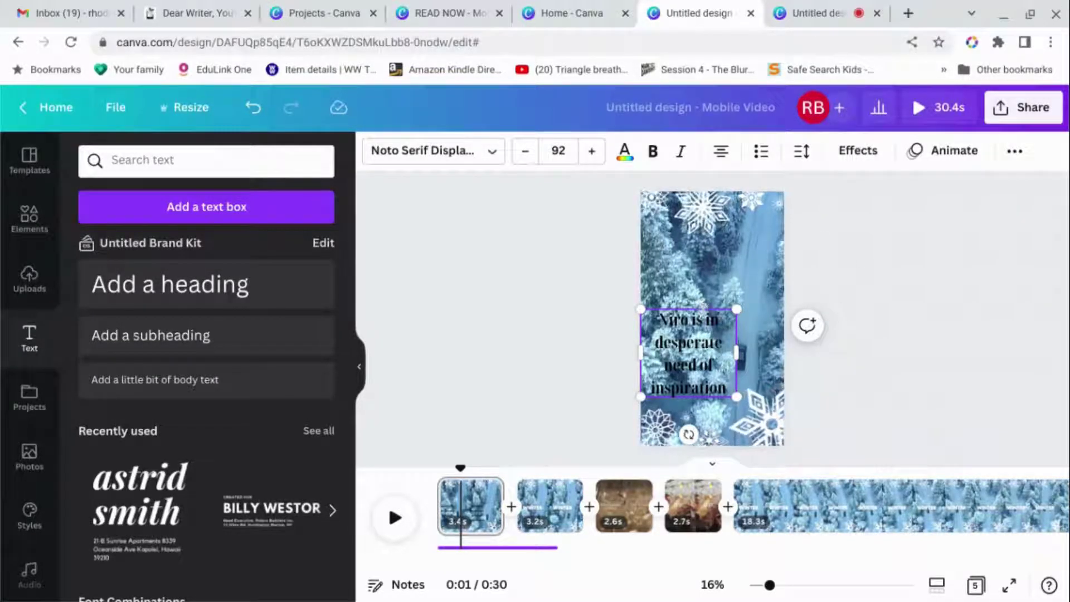
drag(705, 307, 706, 281)
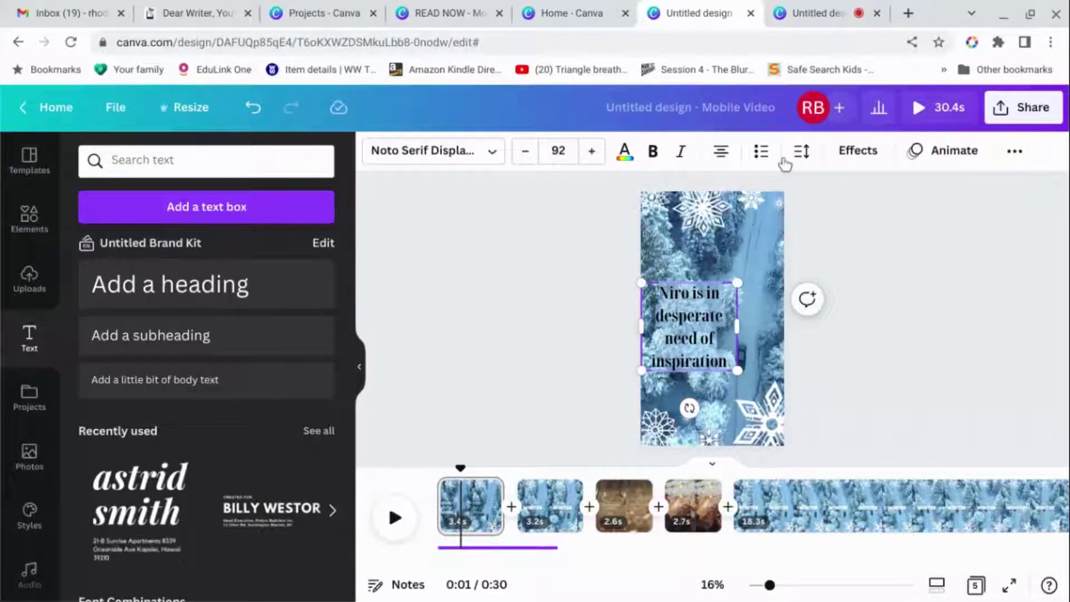
Give the caption a white Background effect with transparency 74 and spread 63
click(875, 158)
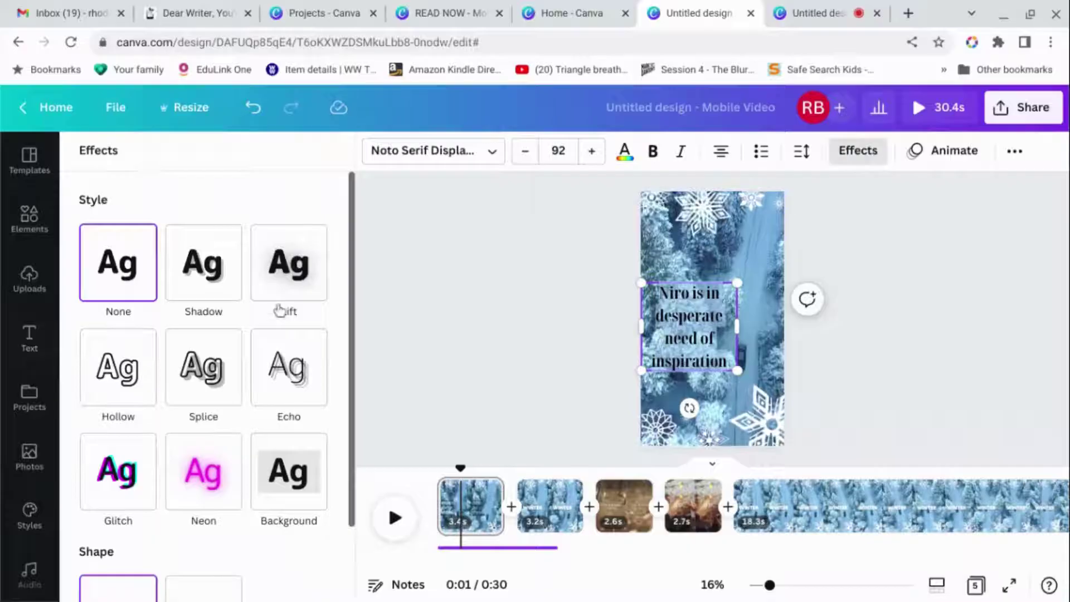
click(310, 484)
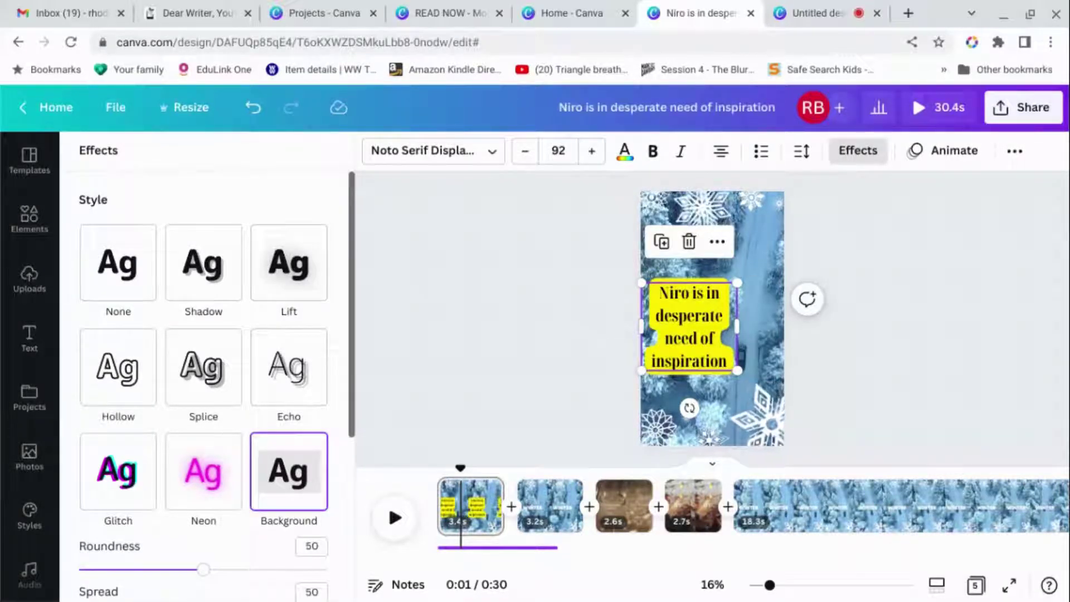
scroll(342, 470, down, 3)
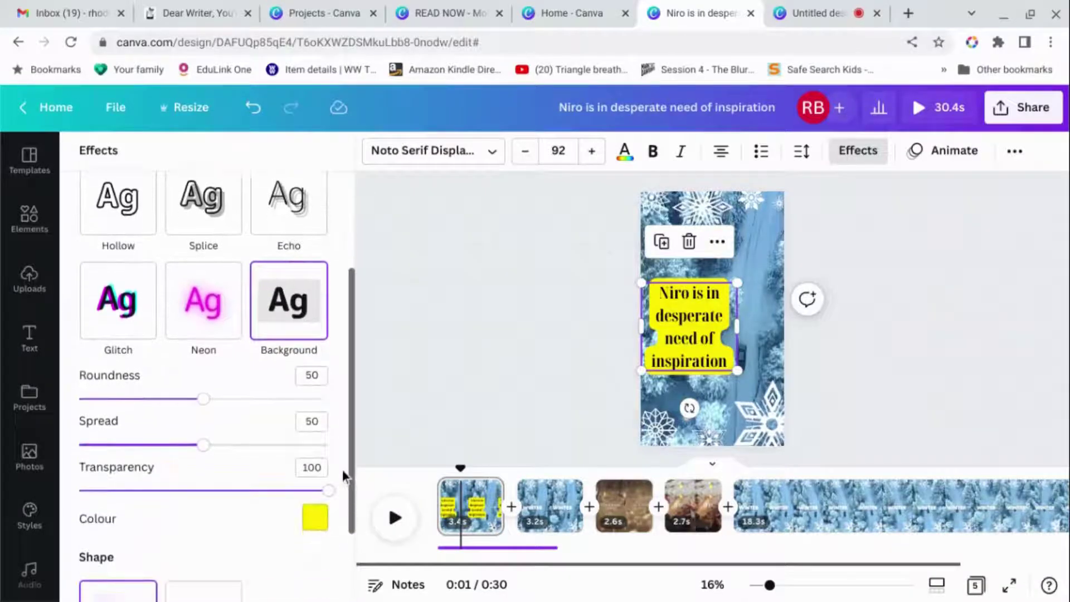
click(314, 521)
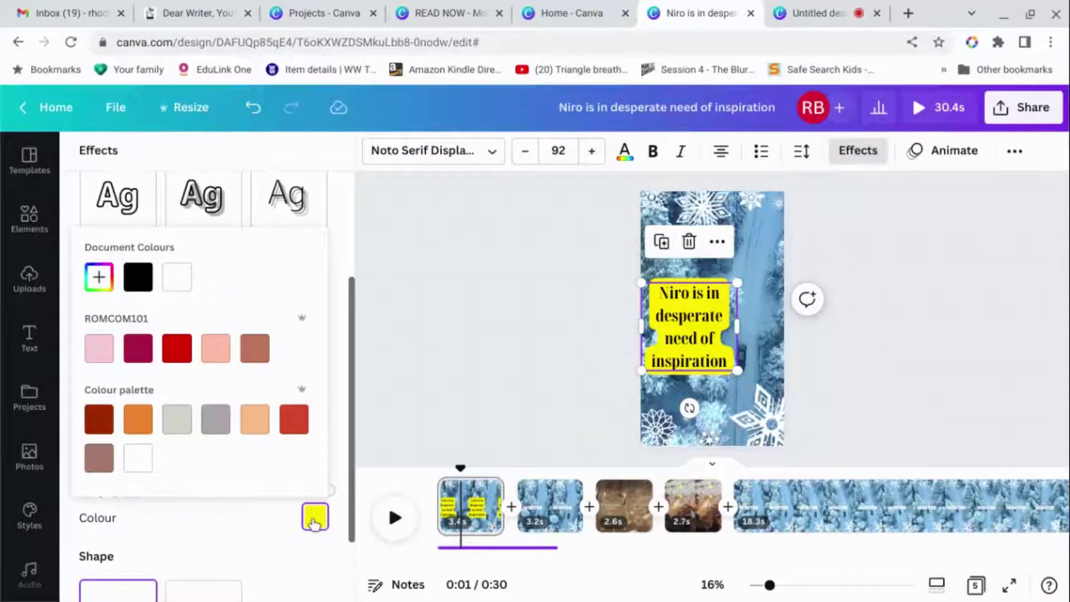
click(139, 467)
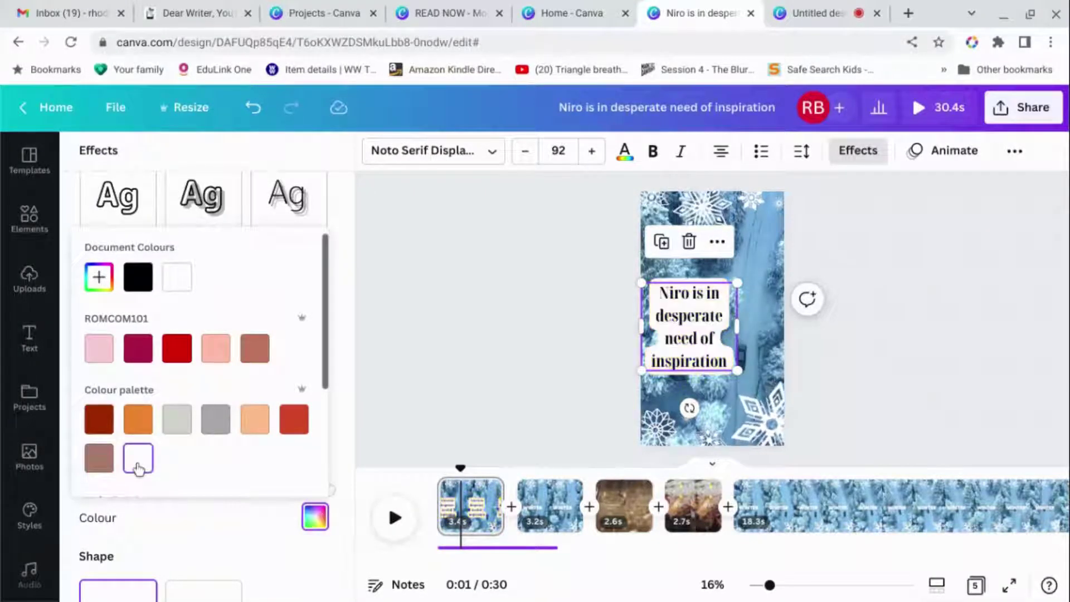
click(199, 538)
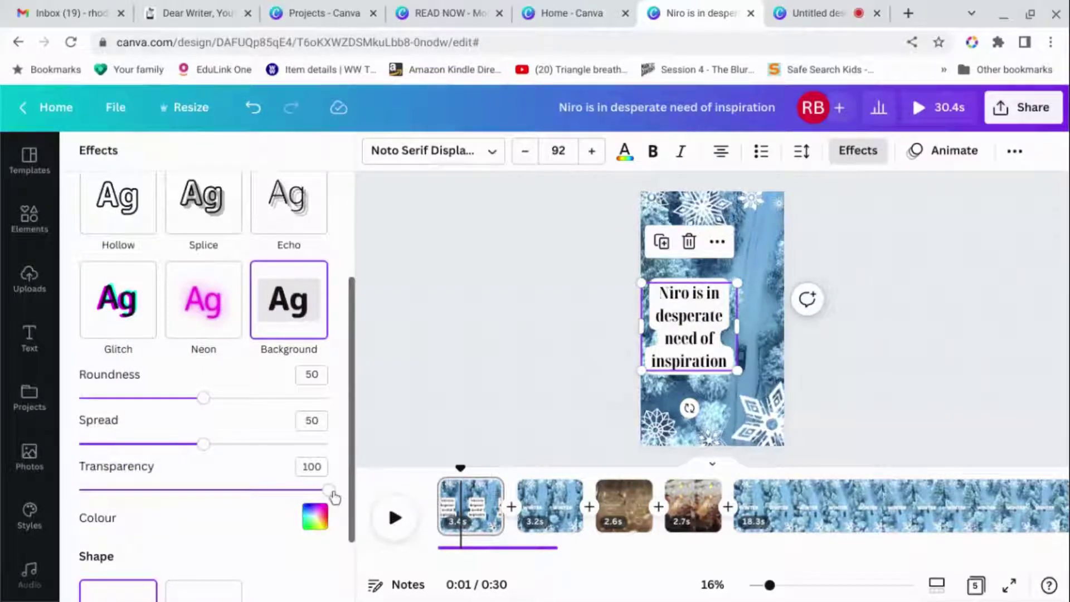
drag(333, 496, 266, 492)
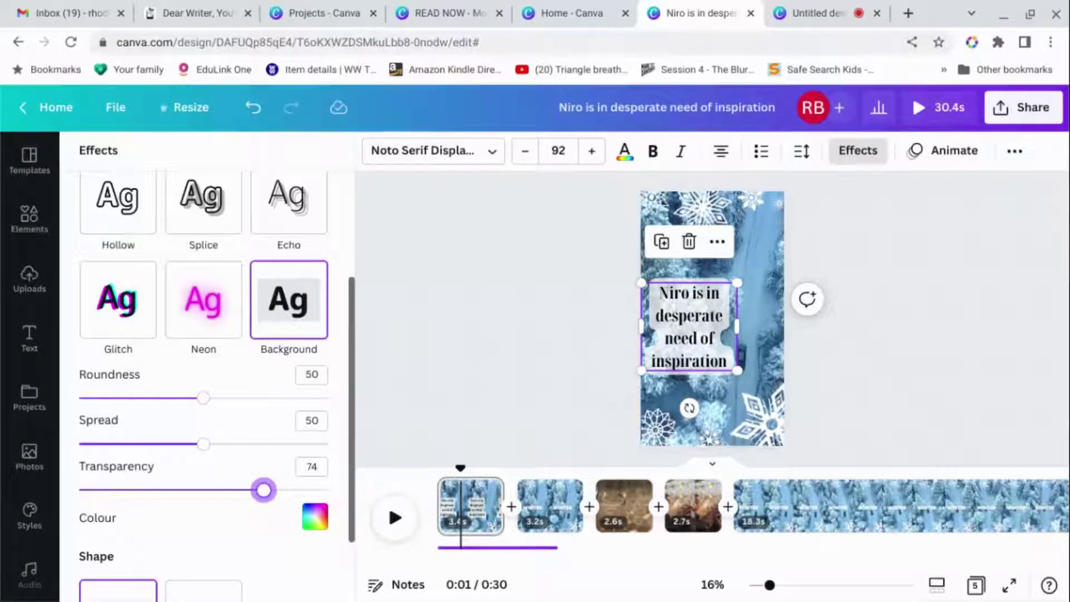
drag(207, 452, 237, 452)
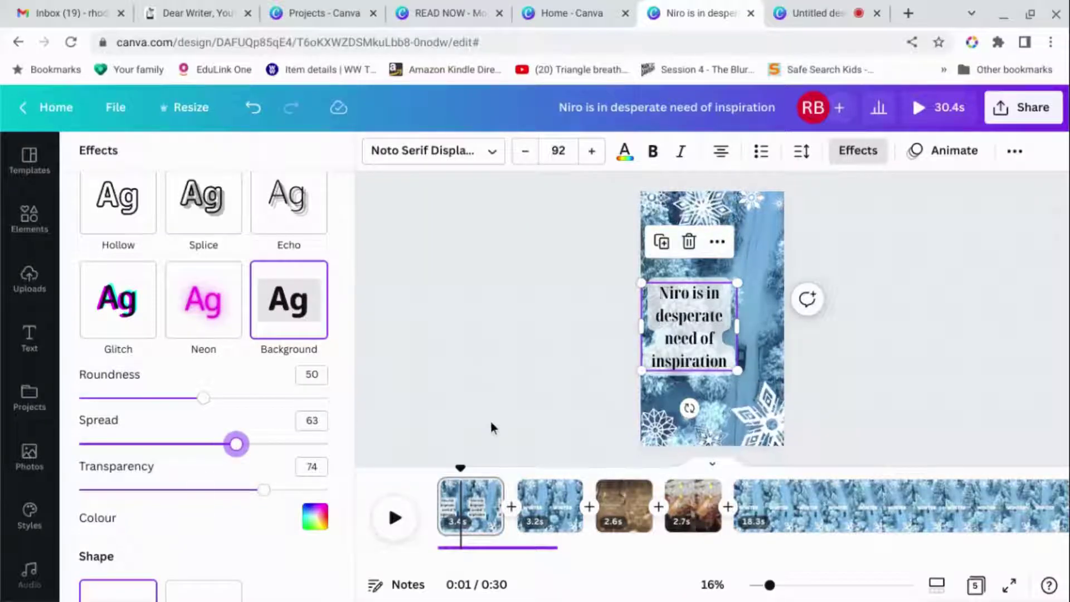
scroll(229, 555, down, 2)
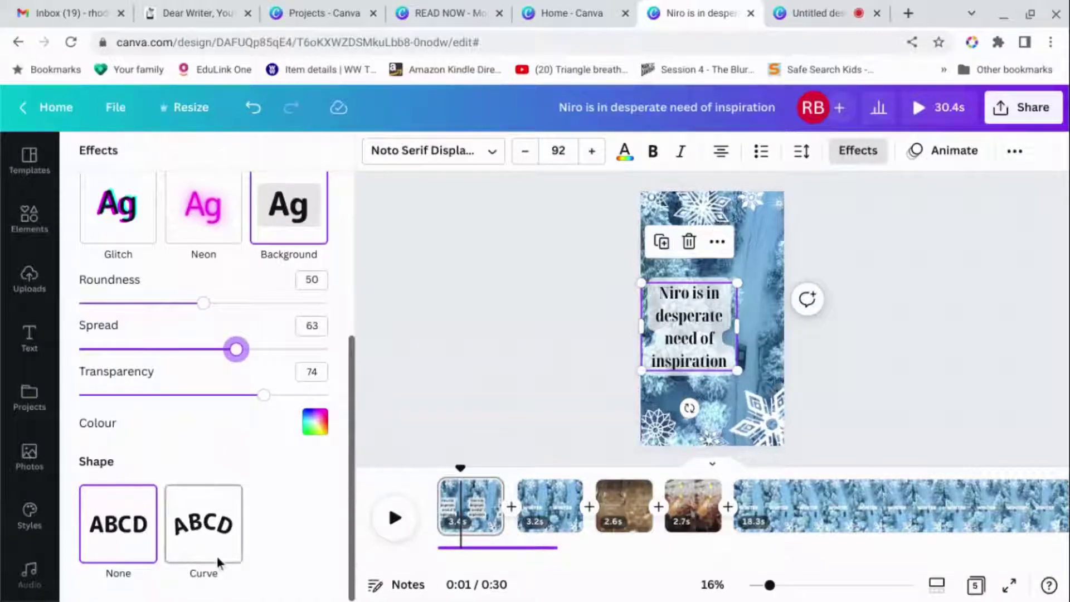
Copy the caption text box from the first clip
click(480, 421)
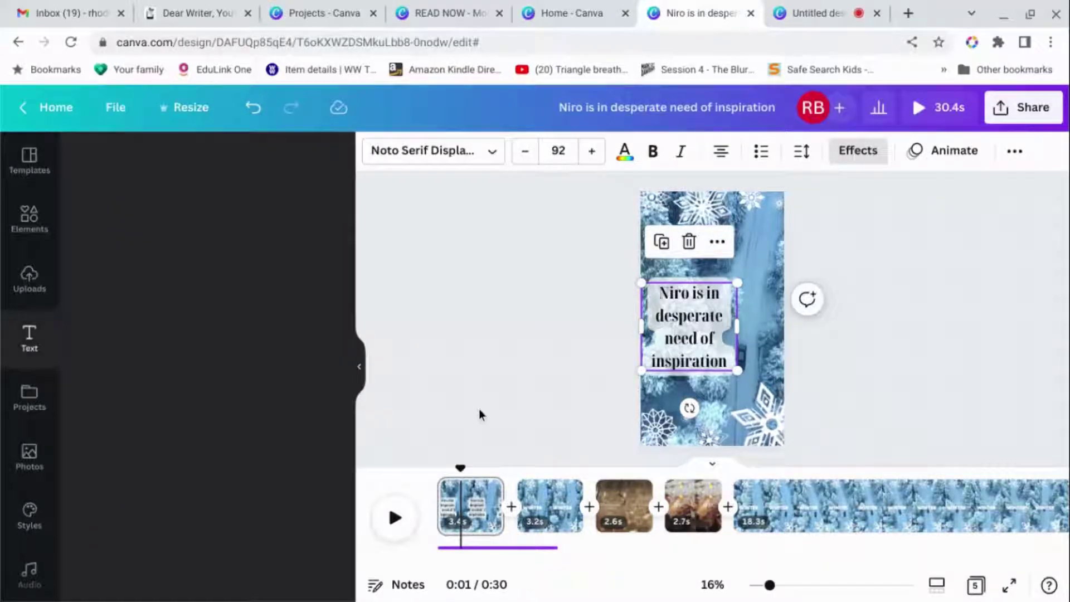
click(899, 336)
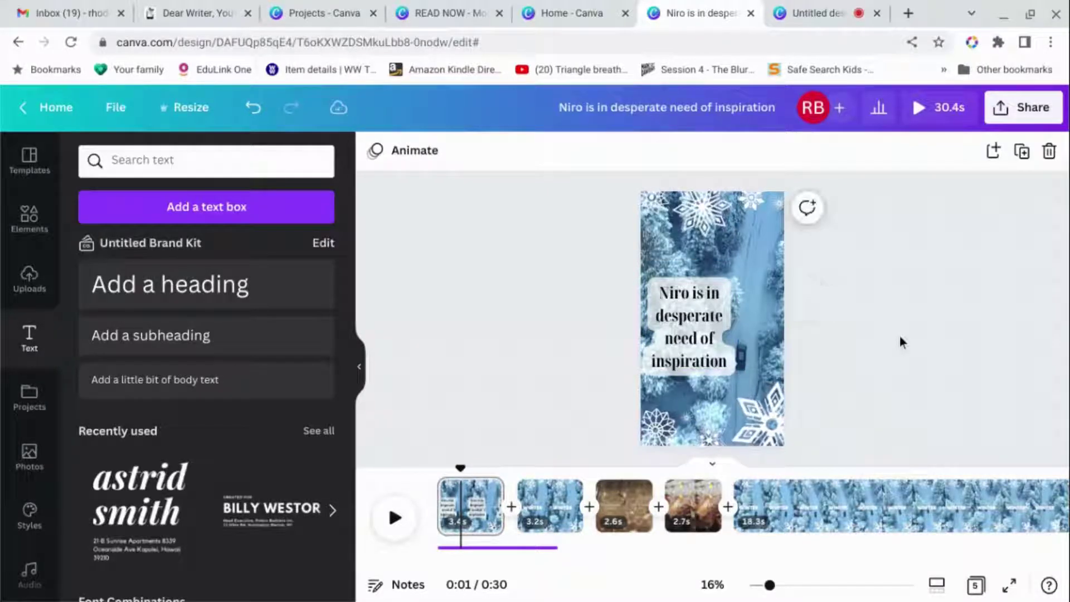
click(695, 363)
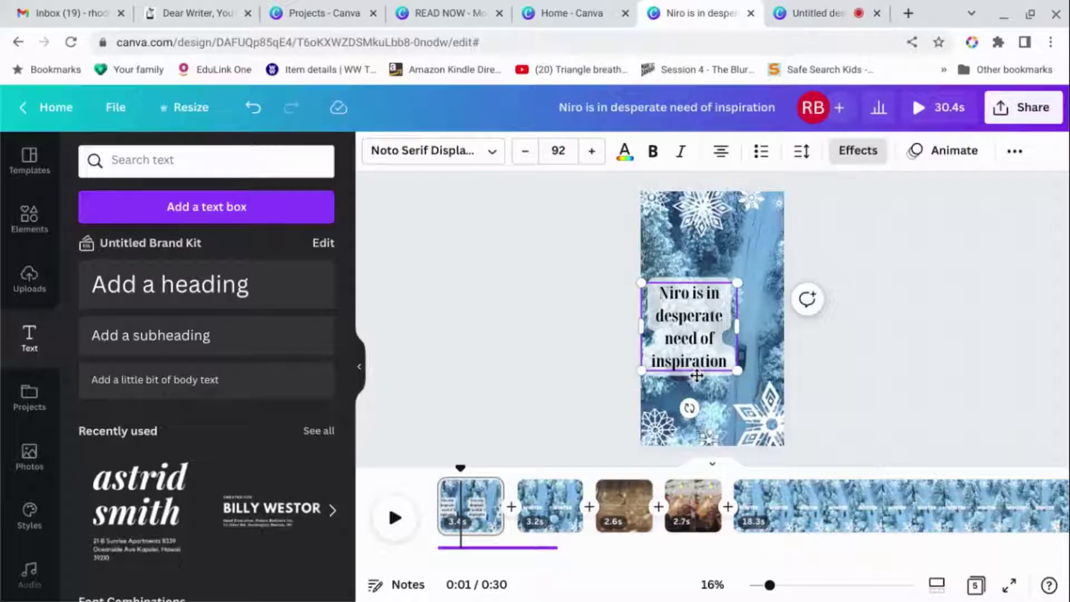
click(697, 375)
key(Escape)
click(686, 331)
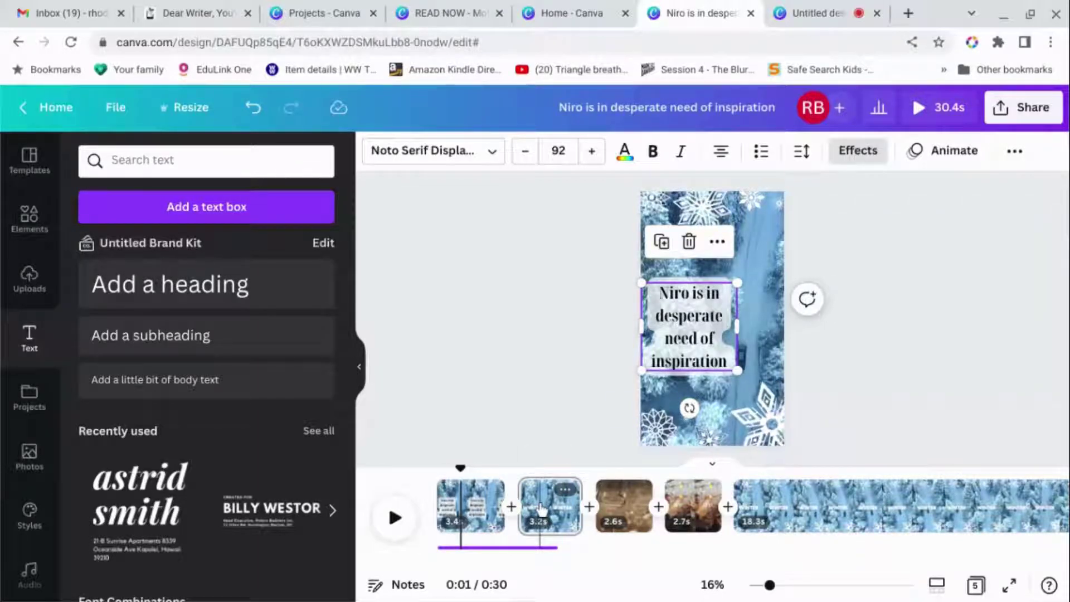
Paste the caption onto the second snowy page and delete its WINTER title
click(541, 508)
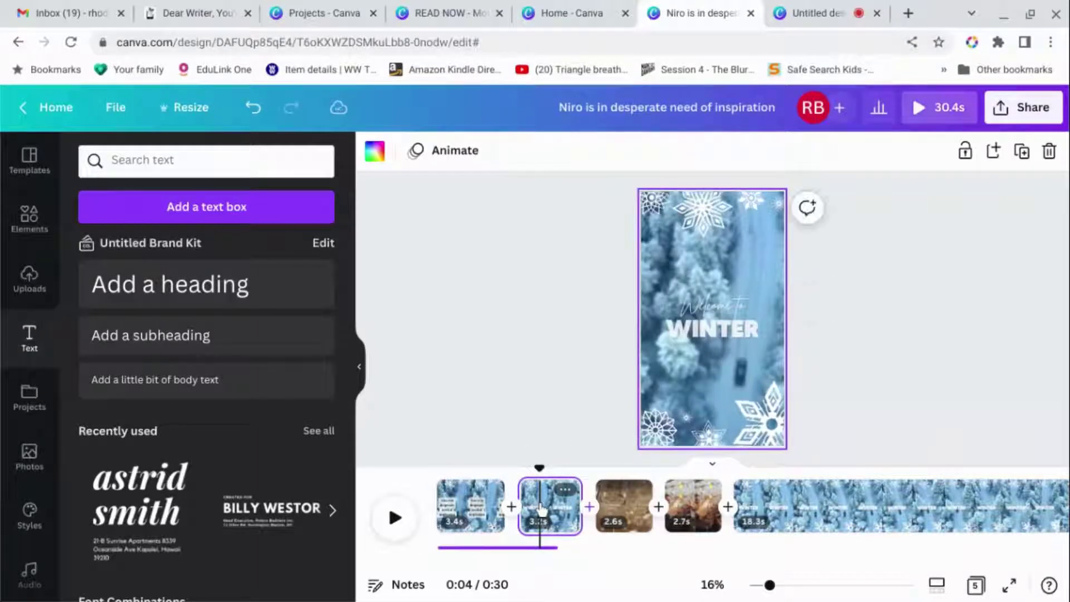
key(ctrl+v)
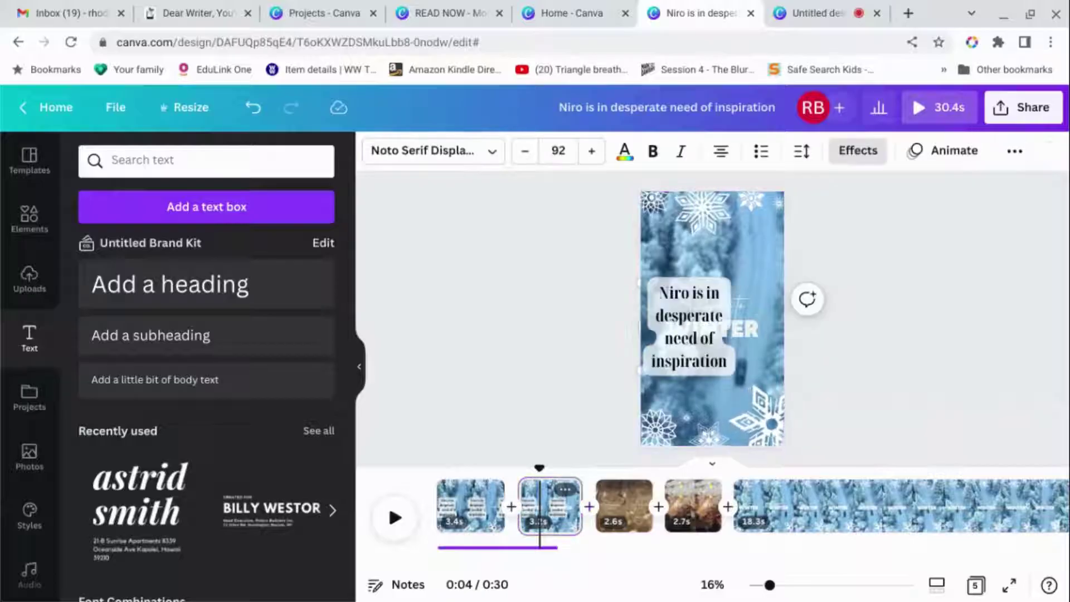
click(747, 332)
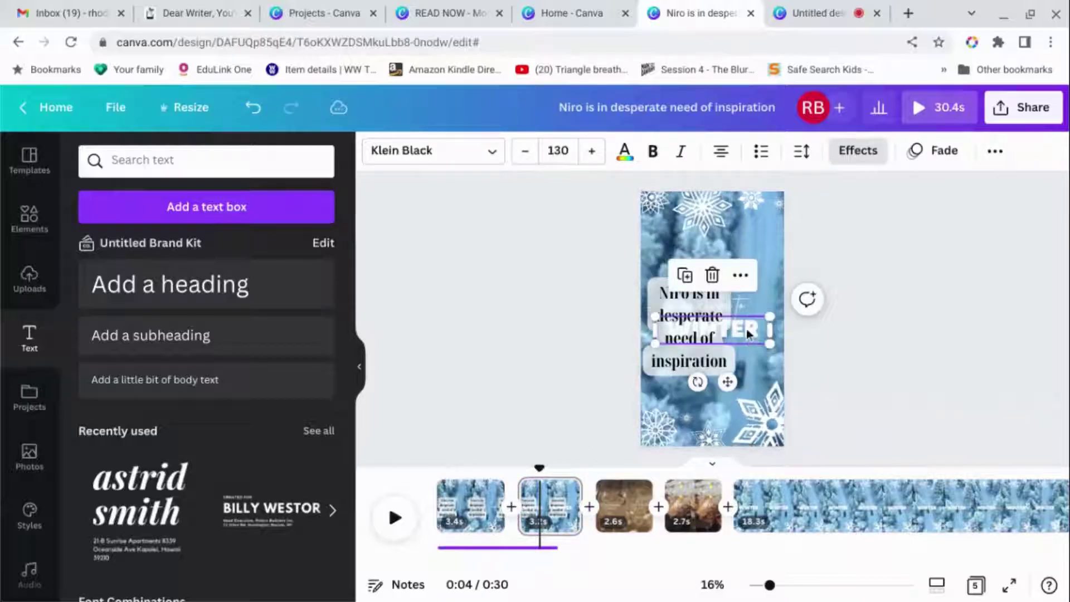
key(Delete)
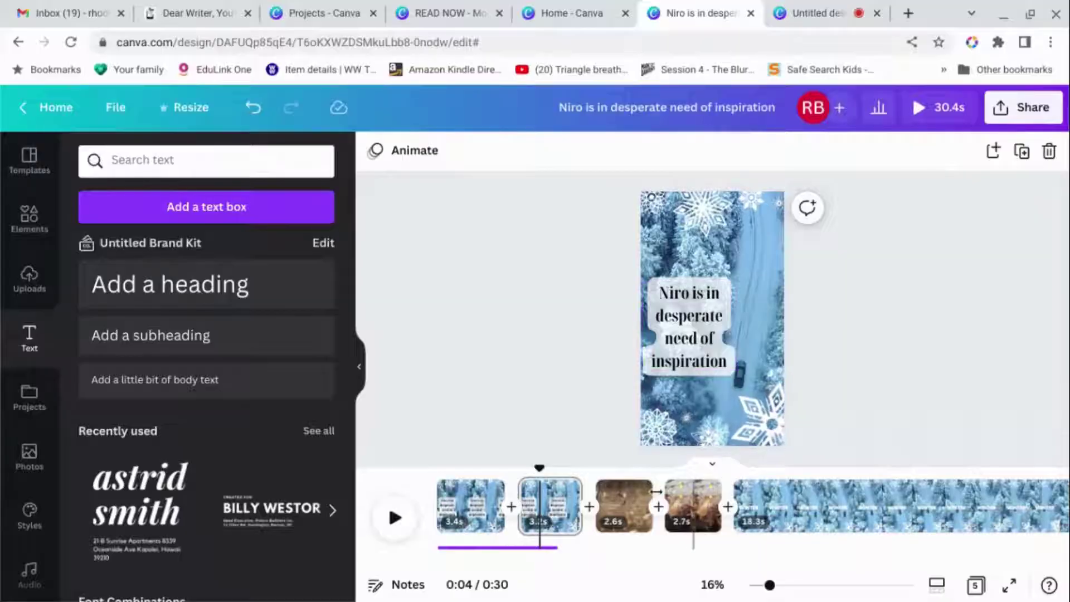
Delete the Christmas, small leftover and time texts from the two party clips
click(622, 503)
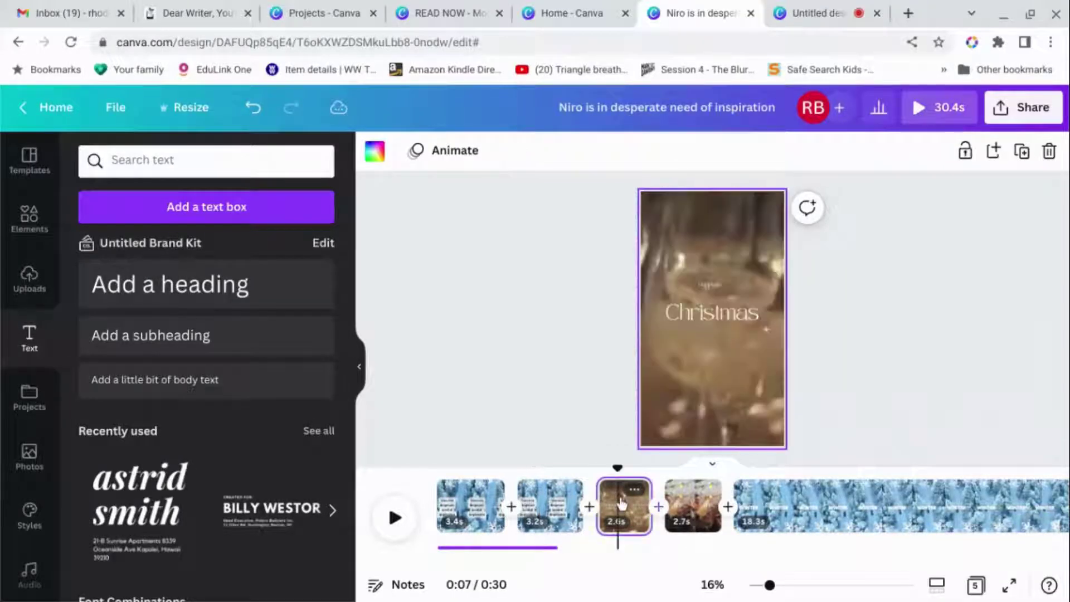
click(695, 318)
key(Delete)
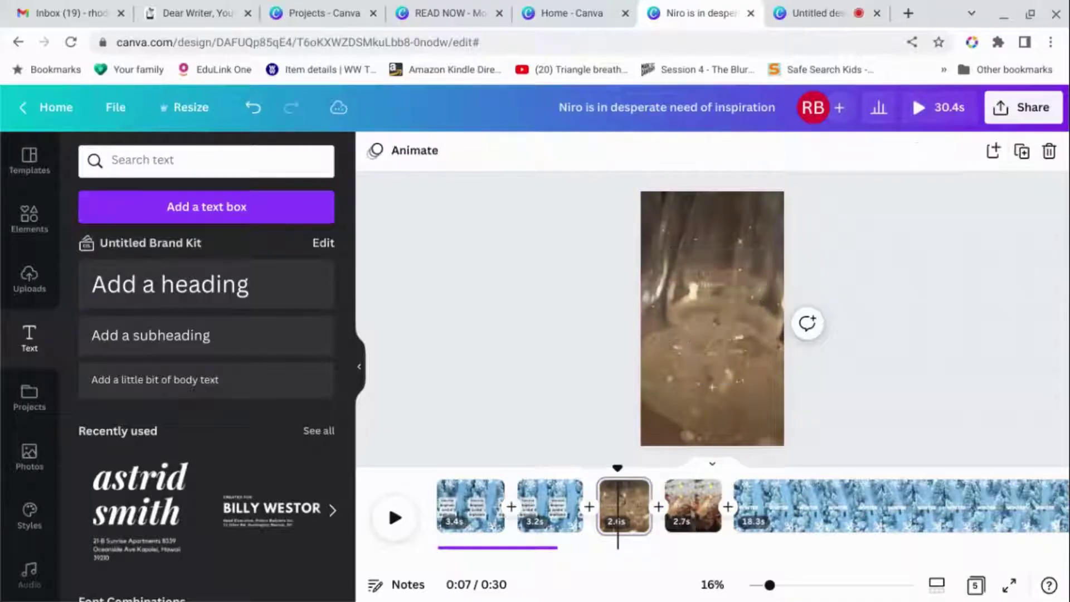
click(719, 295)
click(719, 287)
key(Delete)
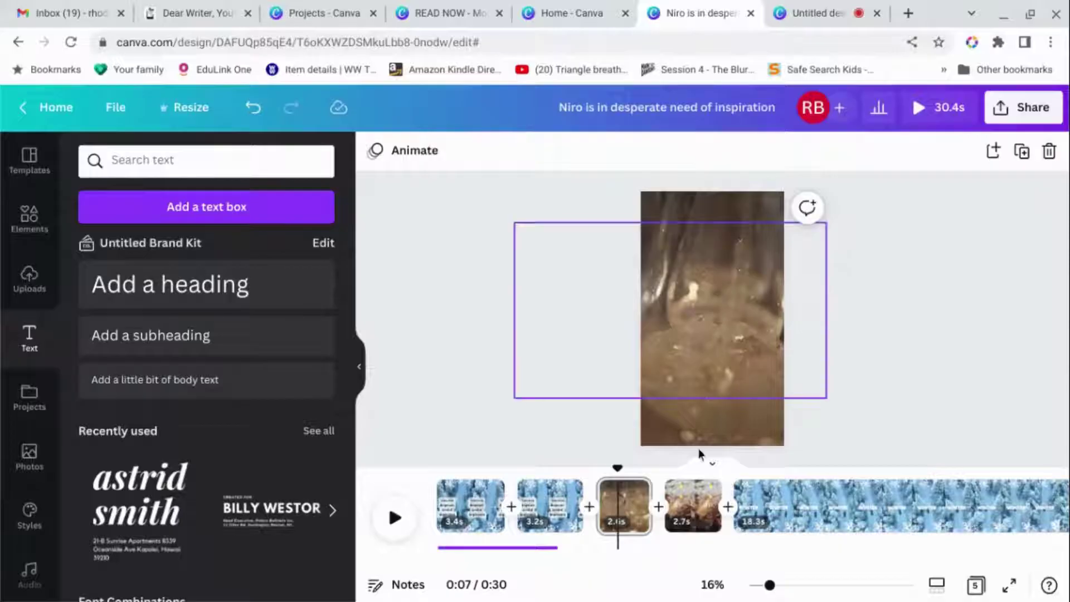
click(693, 510)
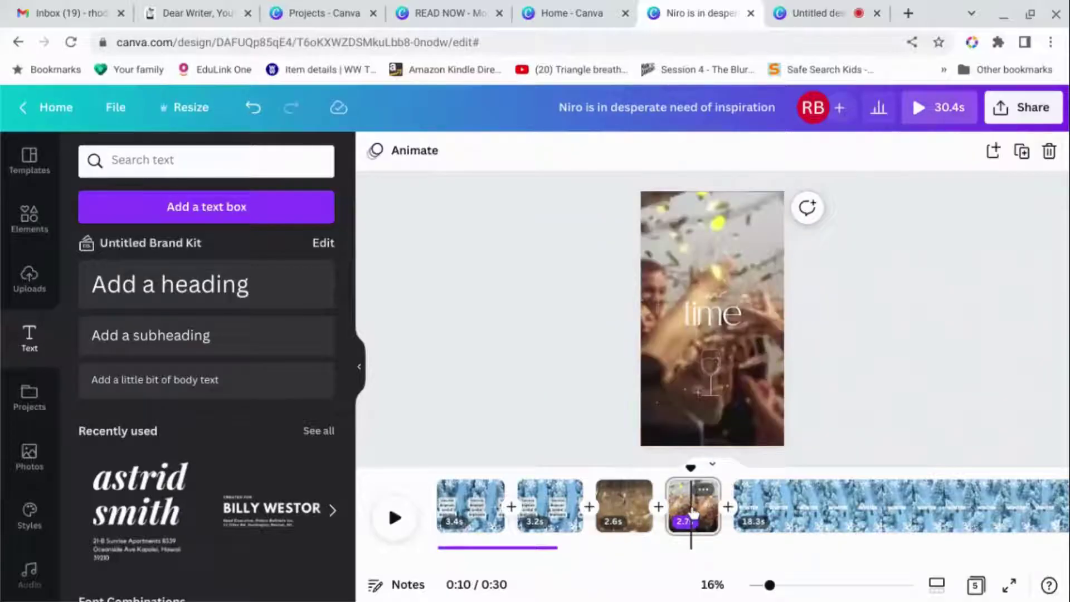
click(718, 313)
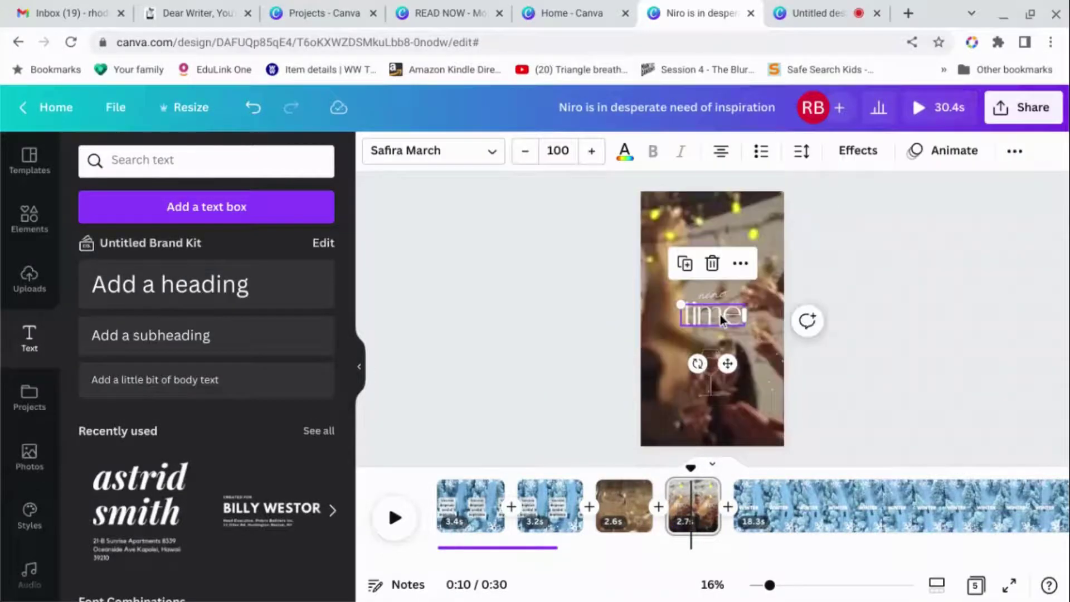
key(Delete)
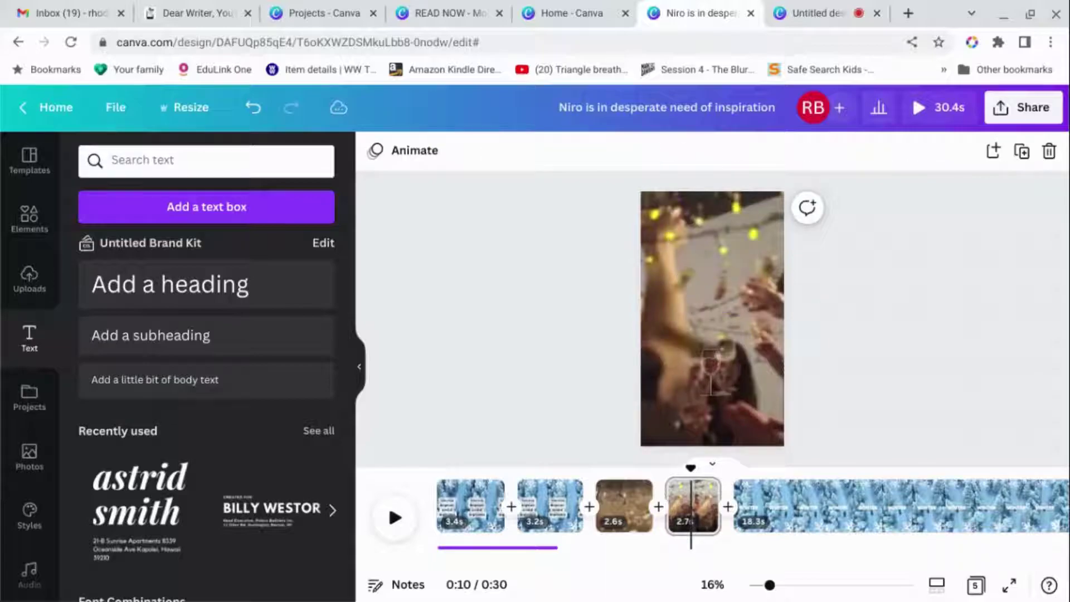
Paste the inspiration caption onto the glass and confetti party pages
click(613, 511)
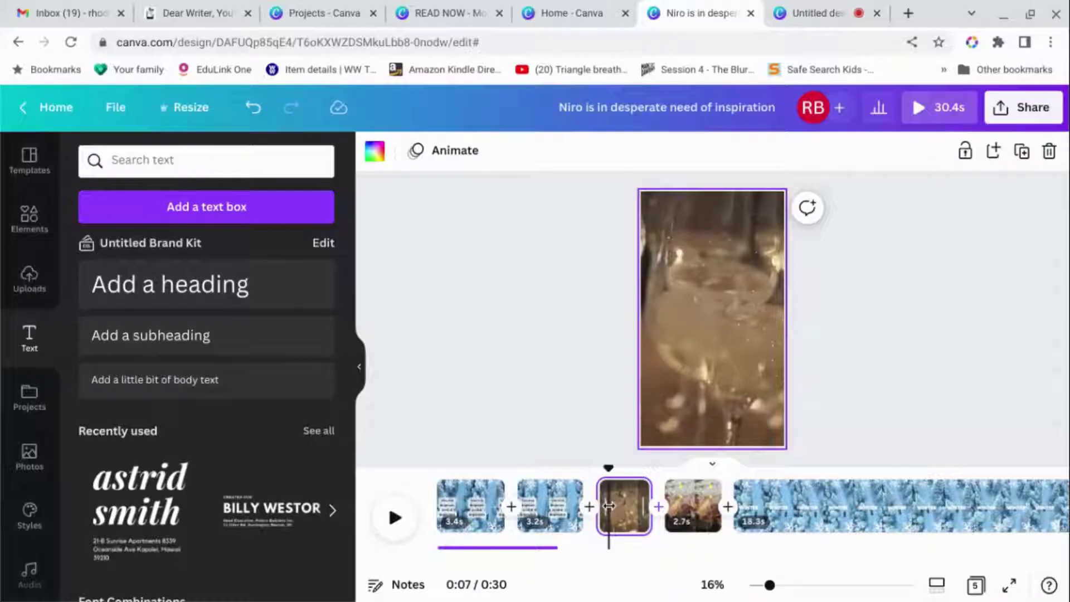
text(Niro is in desperate need of inspiration)
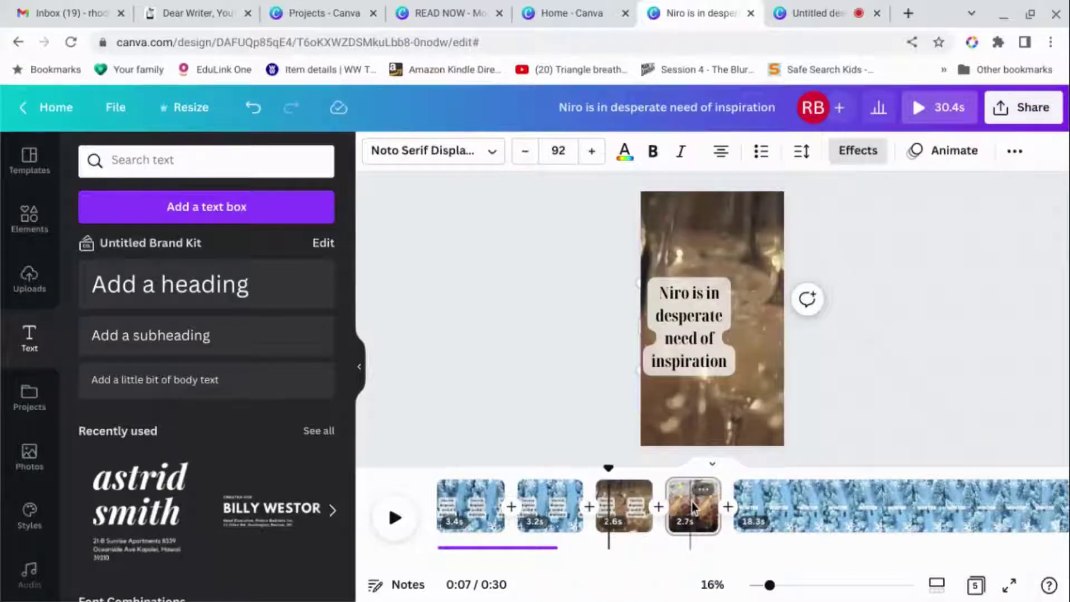
click(693, 506)
text(Niro is in desperate need of inspiration)
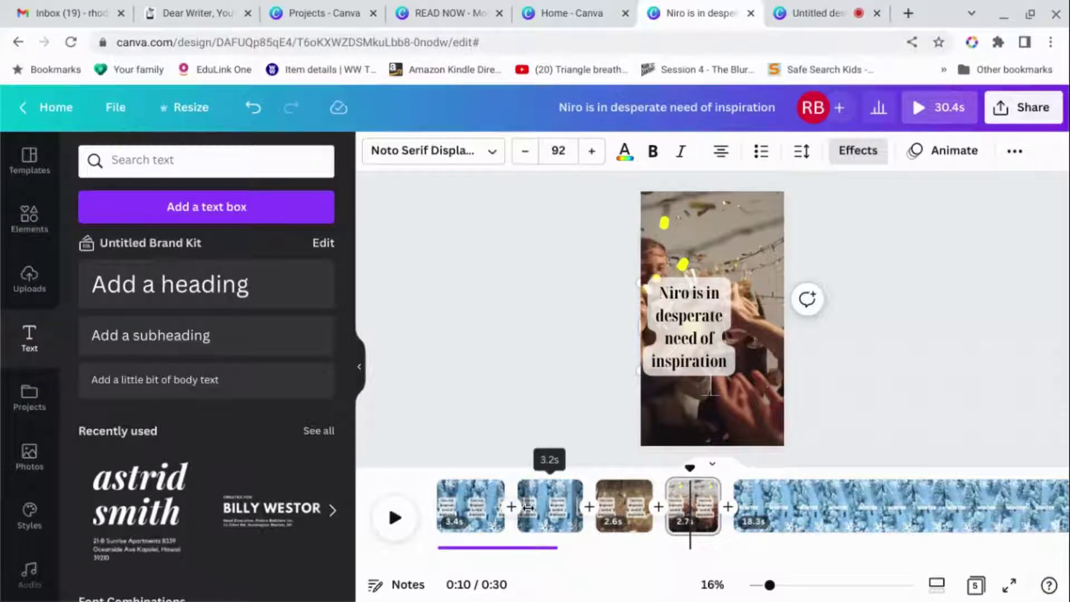
Retype page 2's caption as 'Vimal needs a date for a fancy holiday in…'
click(547, 506)
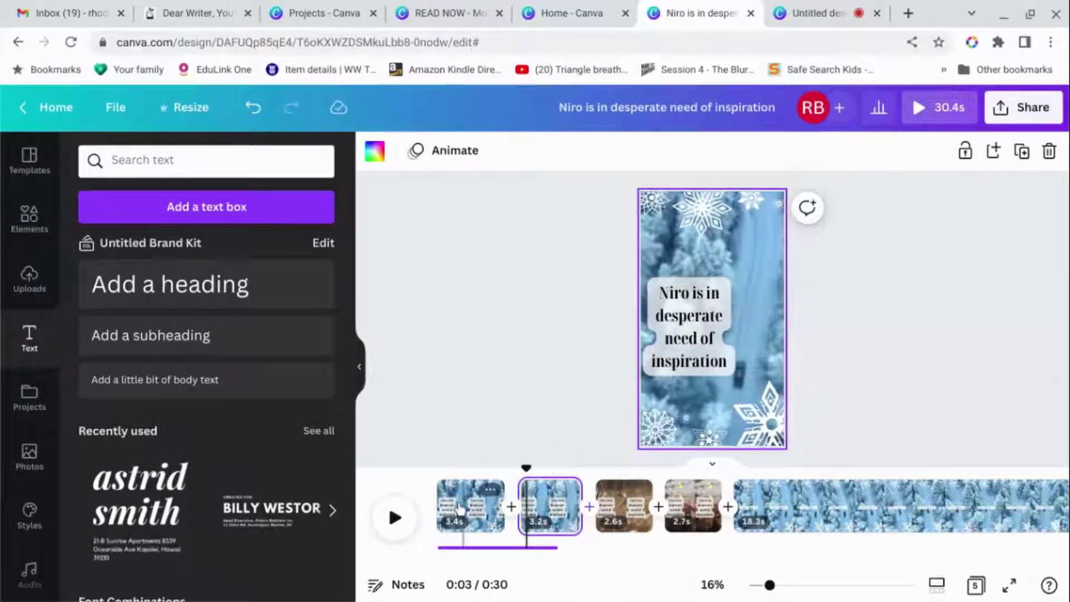
click(686, 345)
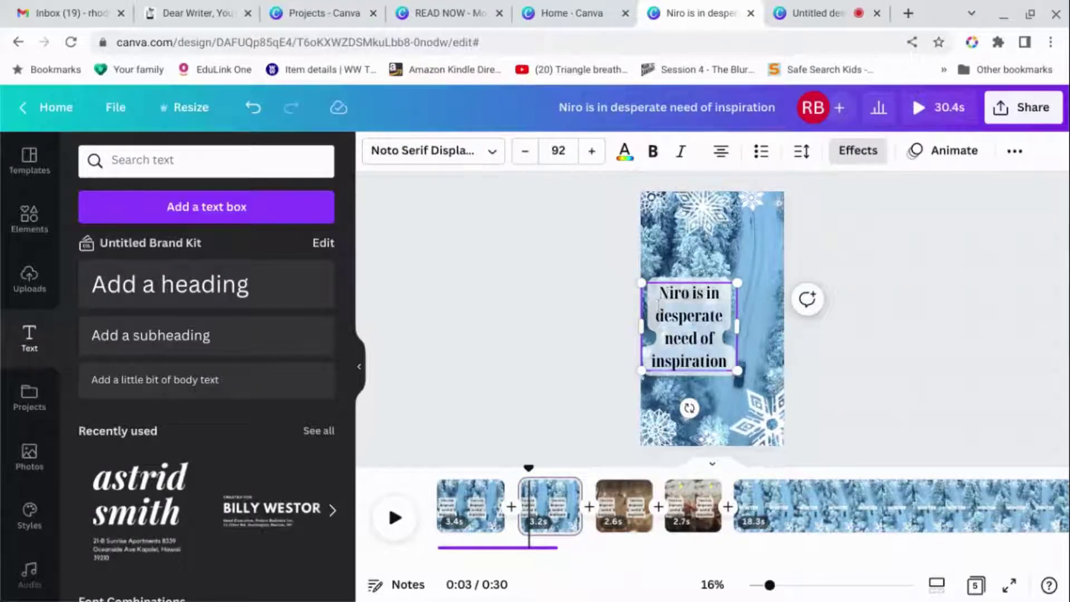
text(Vimal needs a date fpr)
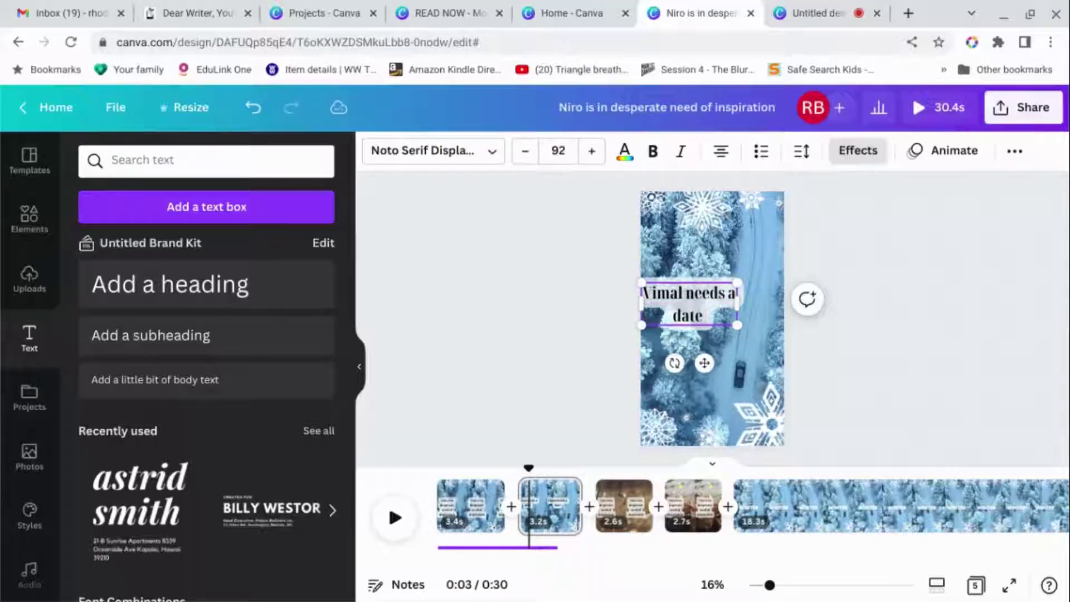
key(BackSpace)
key(BackSpace)
text(or a fancy ho)
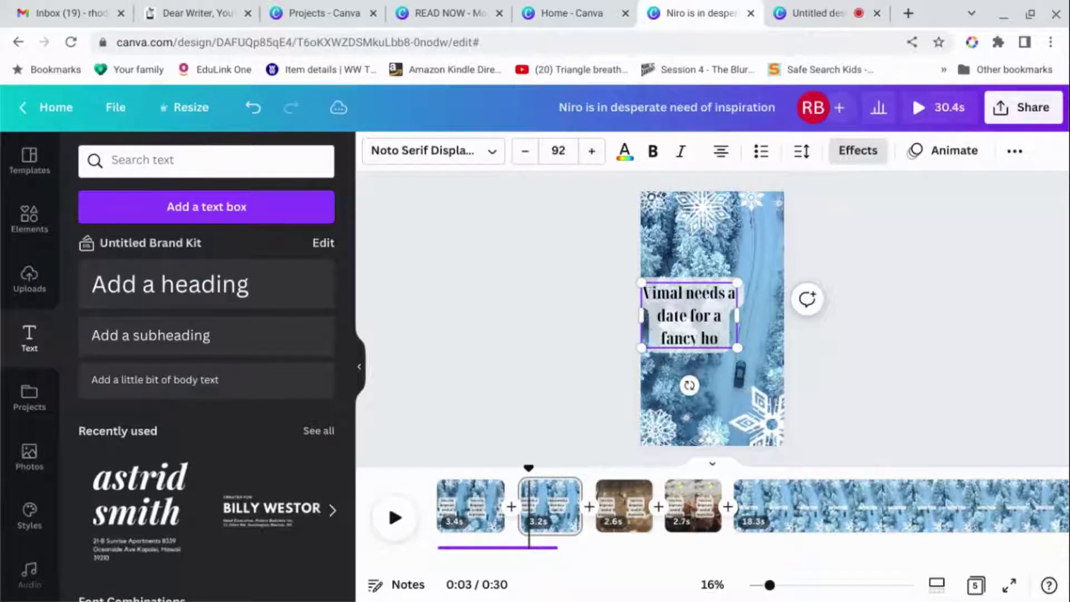
text(liday in c)
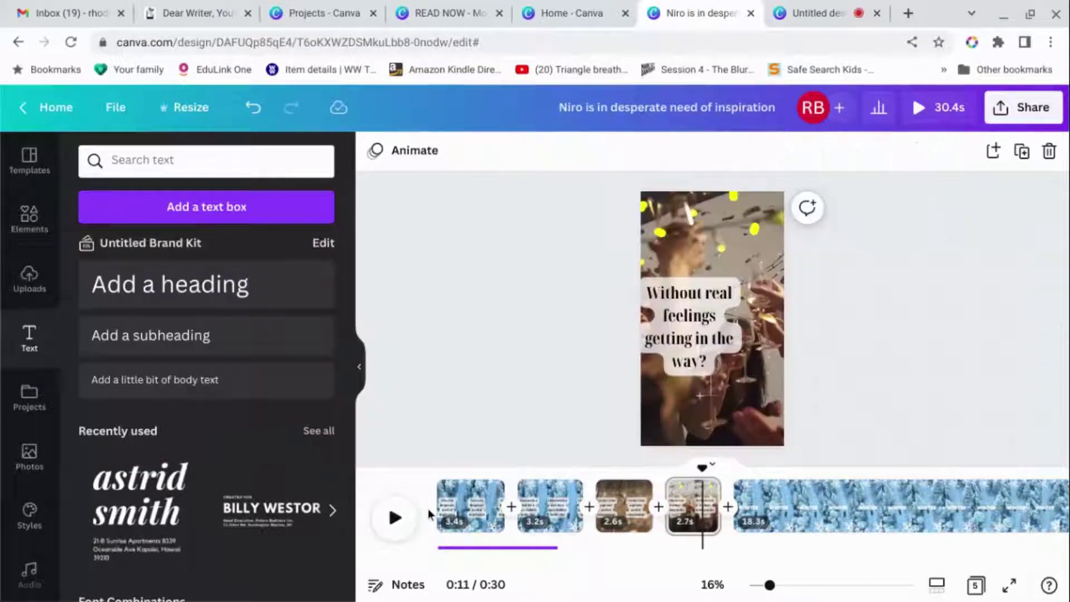
Preview the video from page 1, then delete the 5.4-second audio track
click(441, 510)
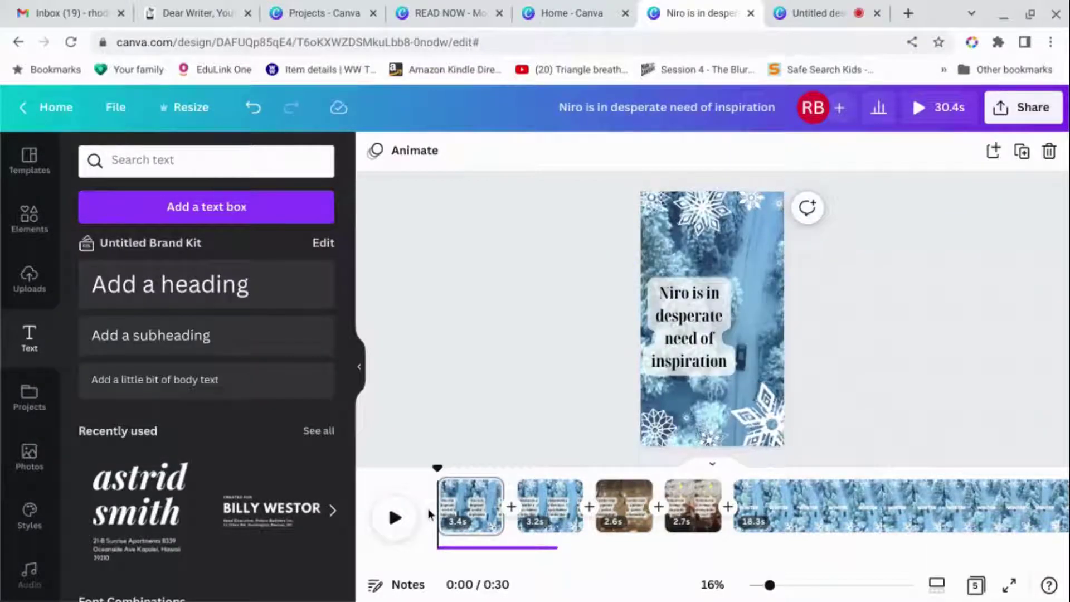
click(392, 515)
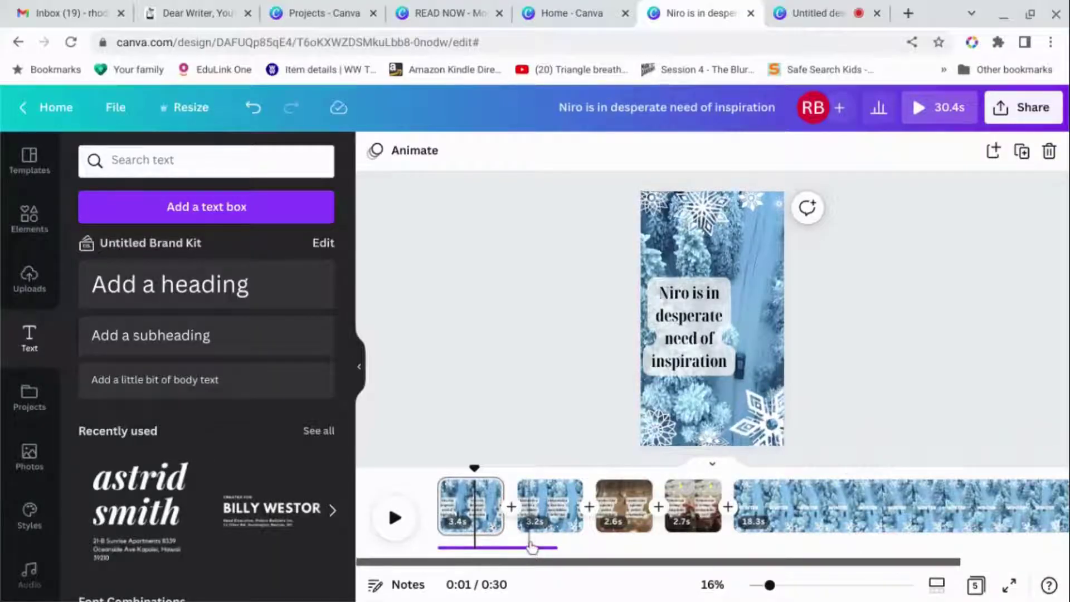
scroll(525, 551, right, 1)
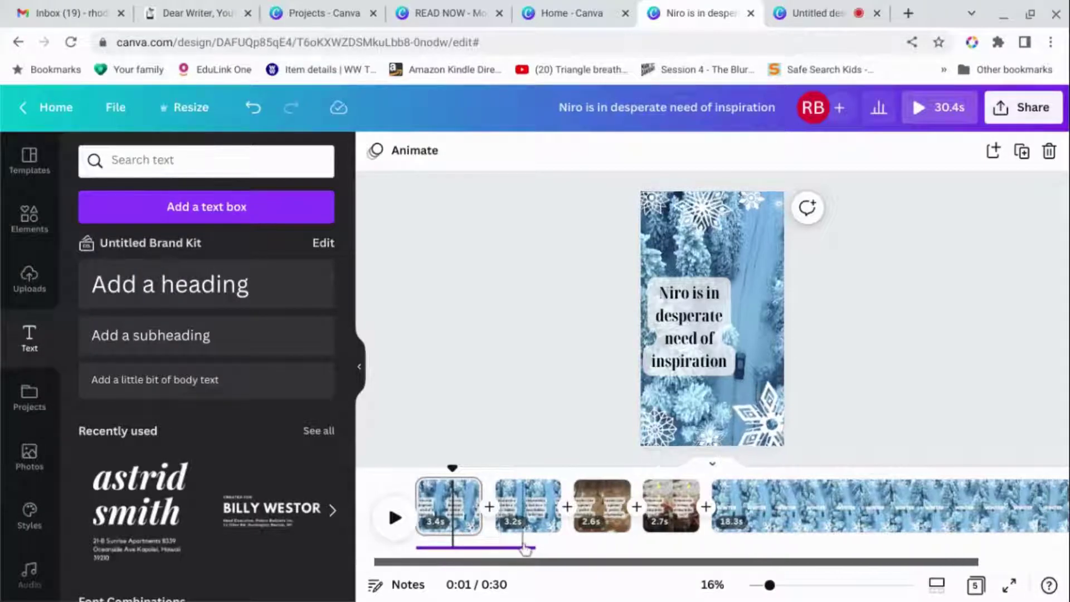
click(522, 549)
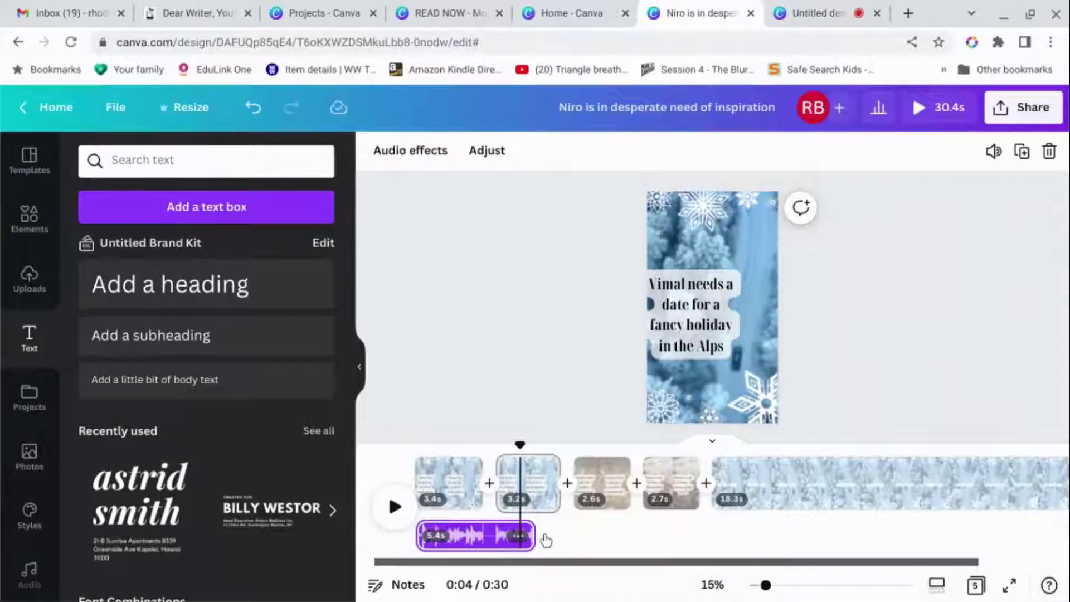
click(521, 538)
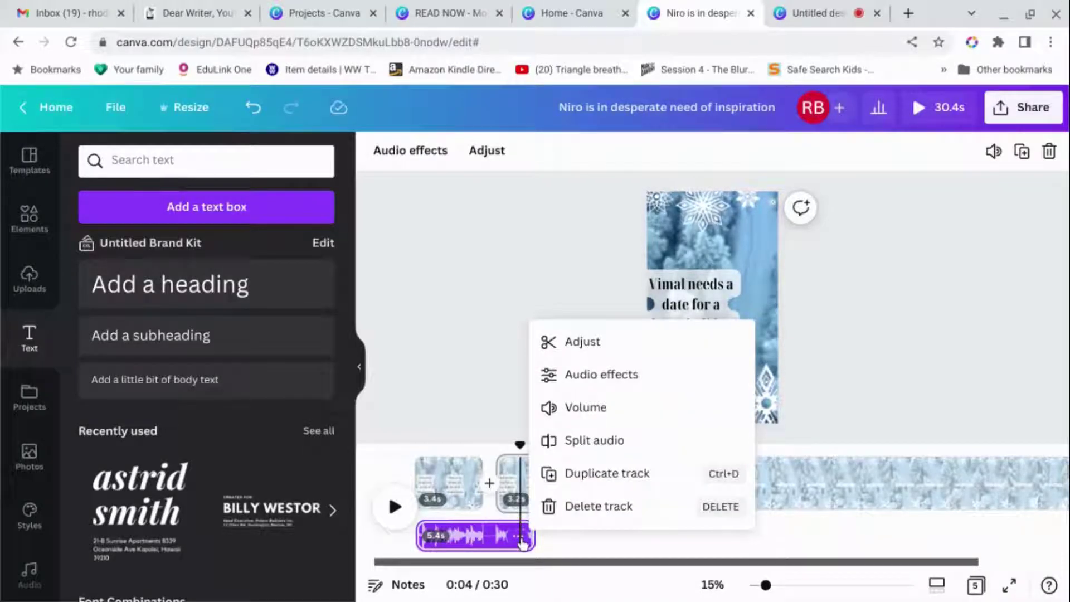
click(585, 506)
click(584, 510)
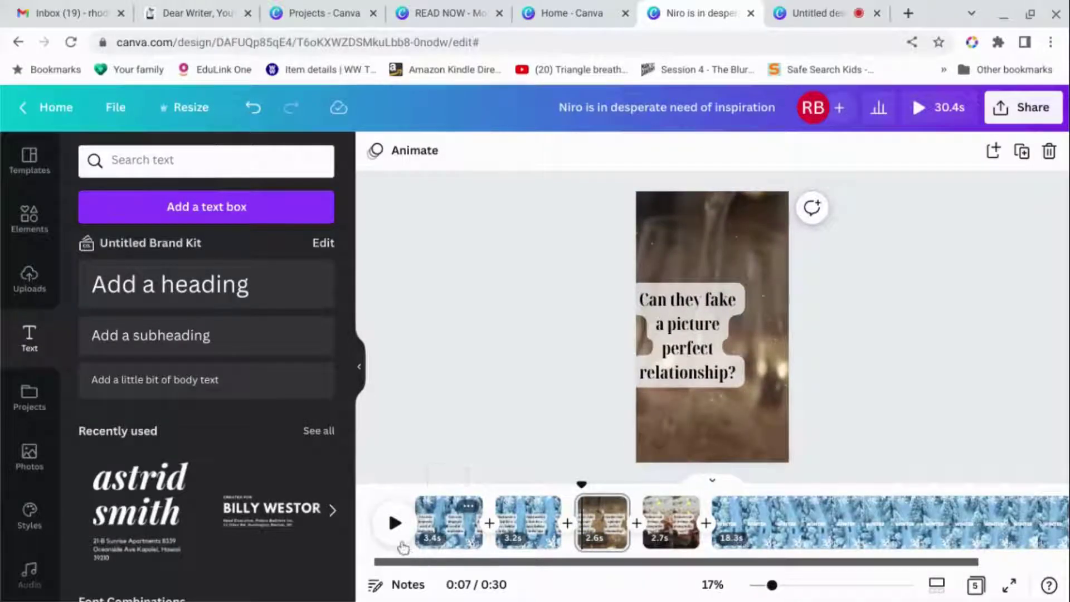
Preview the video, then delete the long final snowy page
click(394, 523)
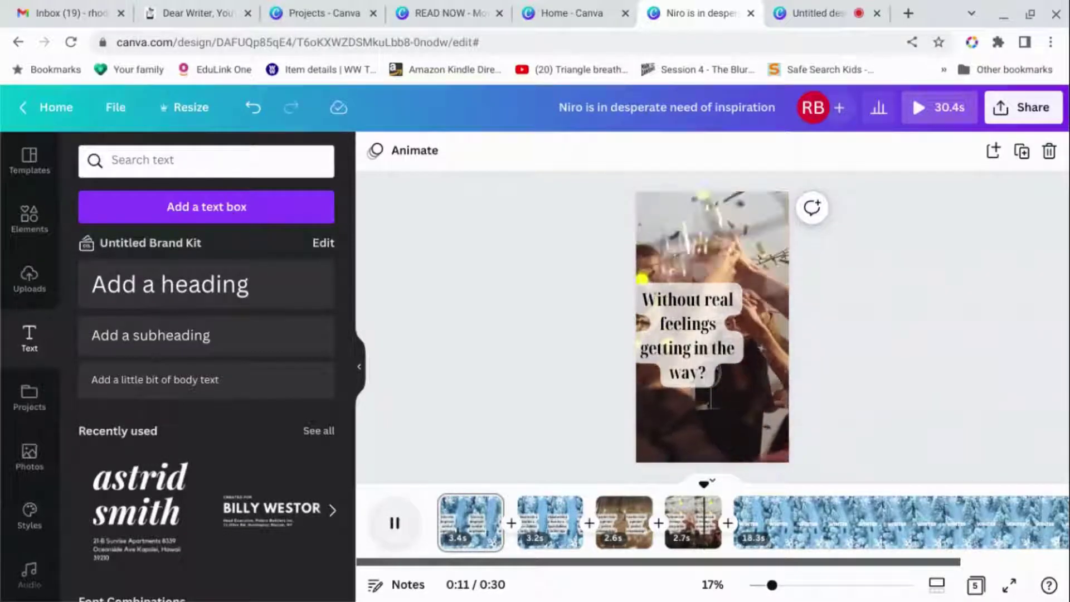
click(397, 525)
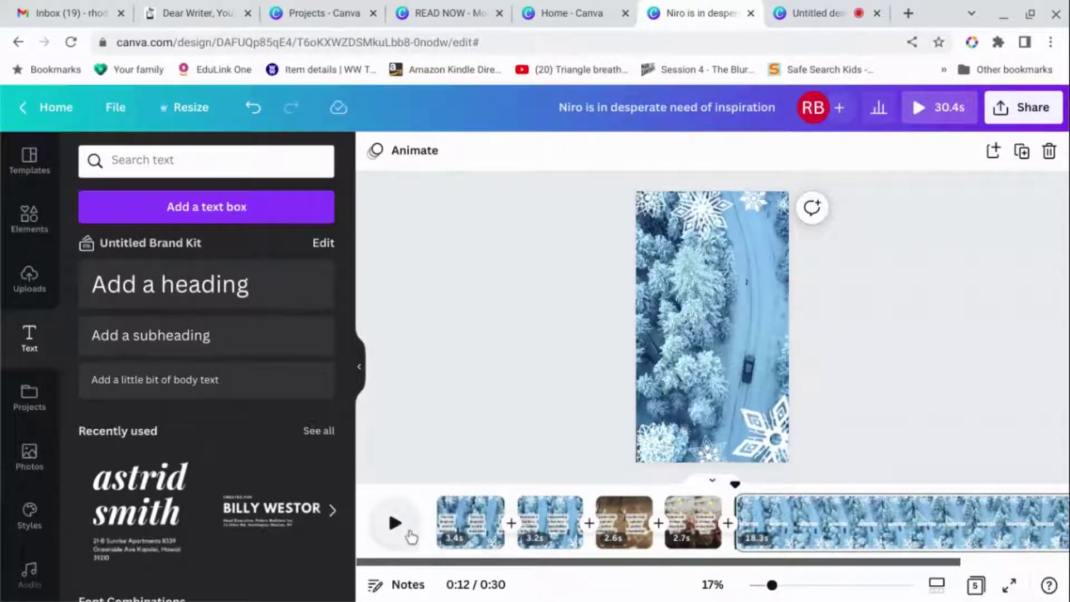
right_click(915, 519)
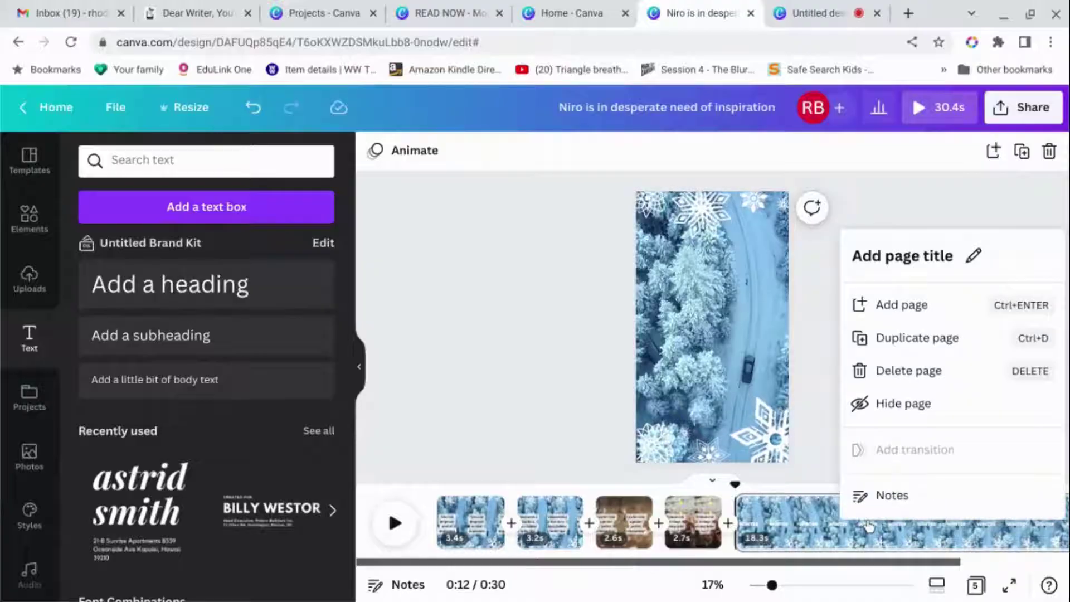
click(897, 378)
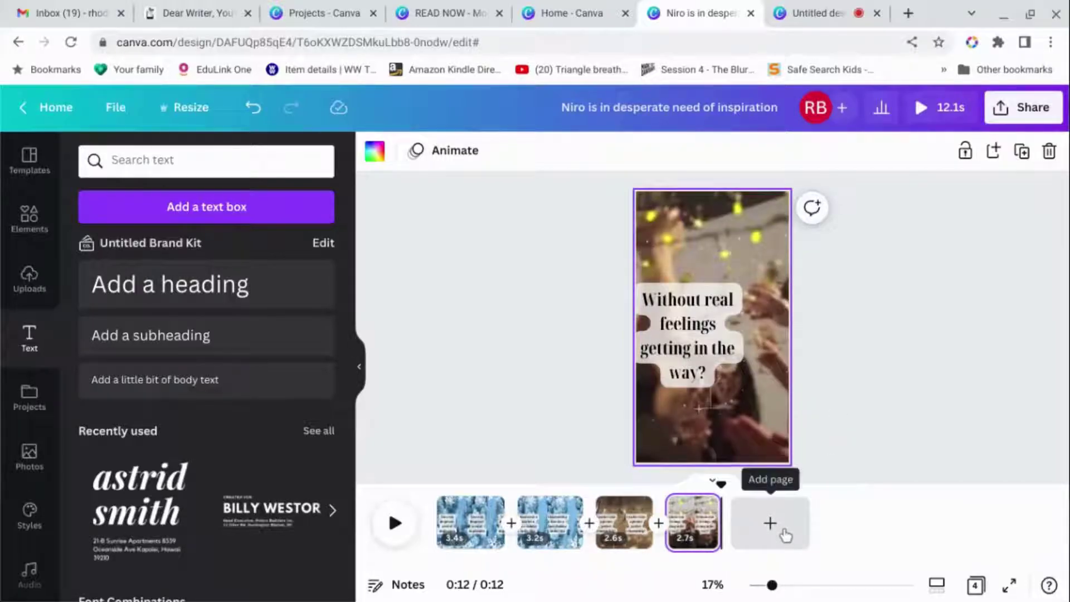
Duplicate the fourth confetti page to create a fifth page
click(613, 524)
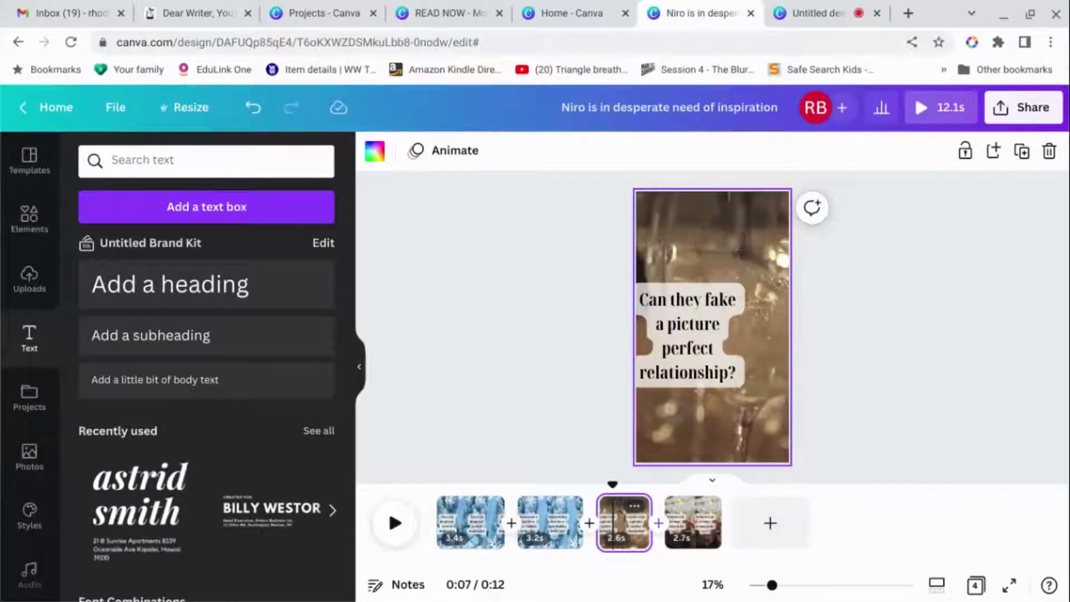
click(686, 510)
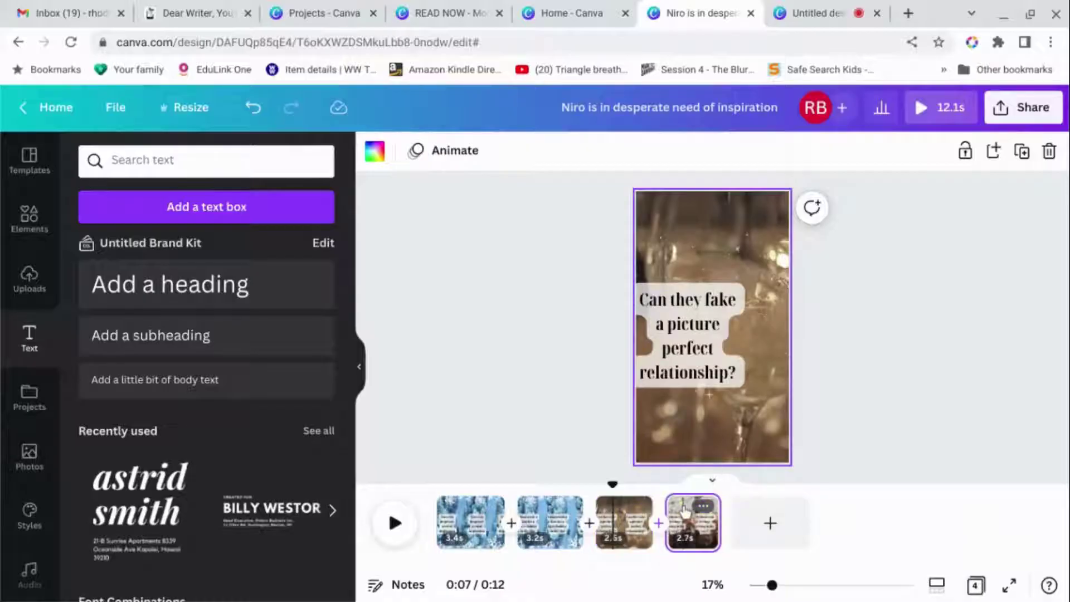
right_click(685, 510)
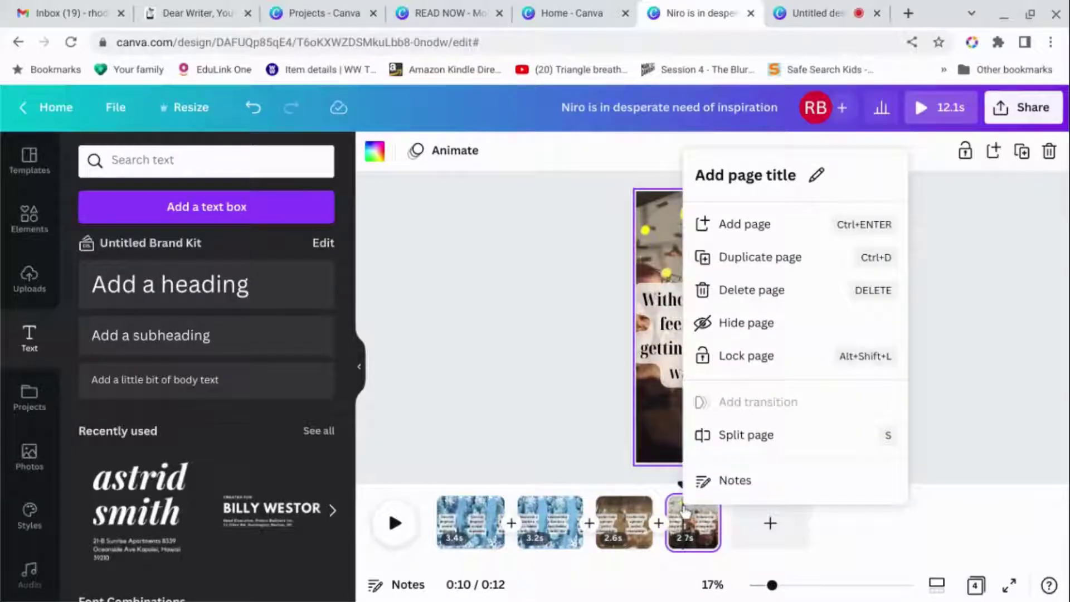
click(797, 264)
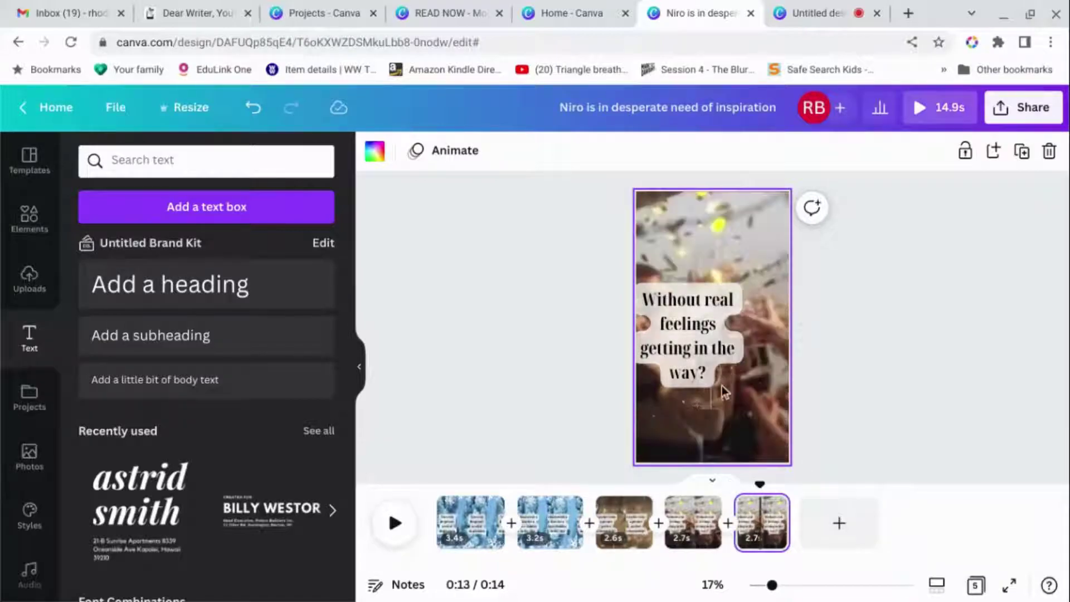
click(711, 347)
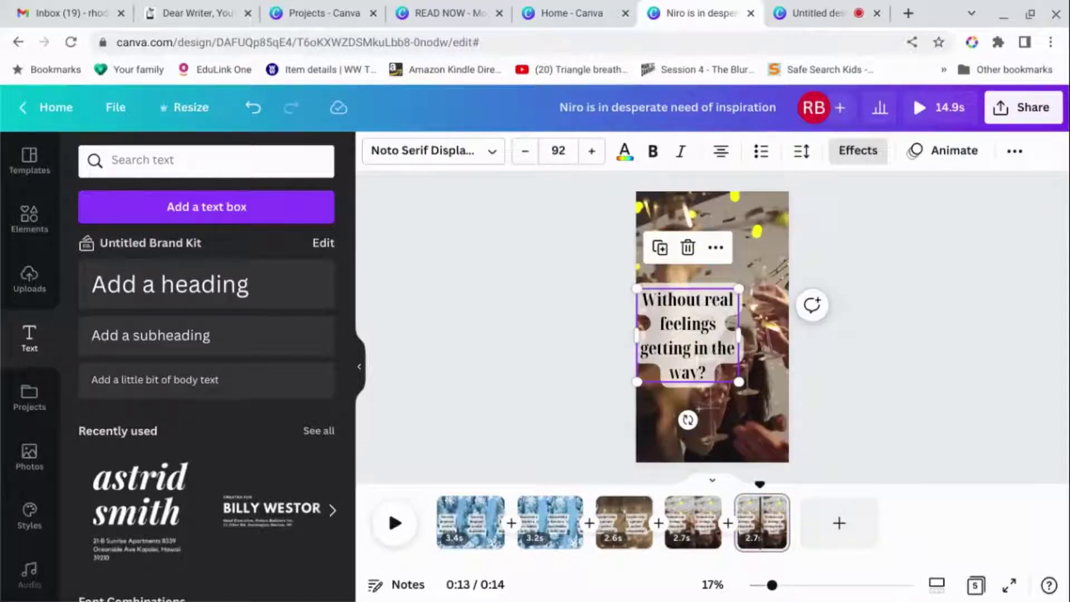
Delete the caption from the last page, then restore the overlay and rotate it to 90 degrees
key(Delete)
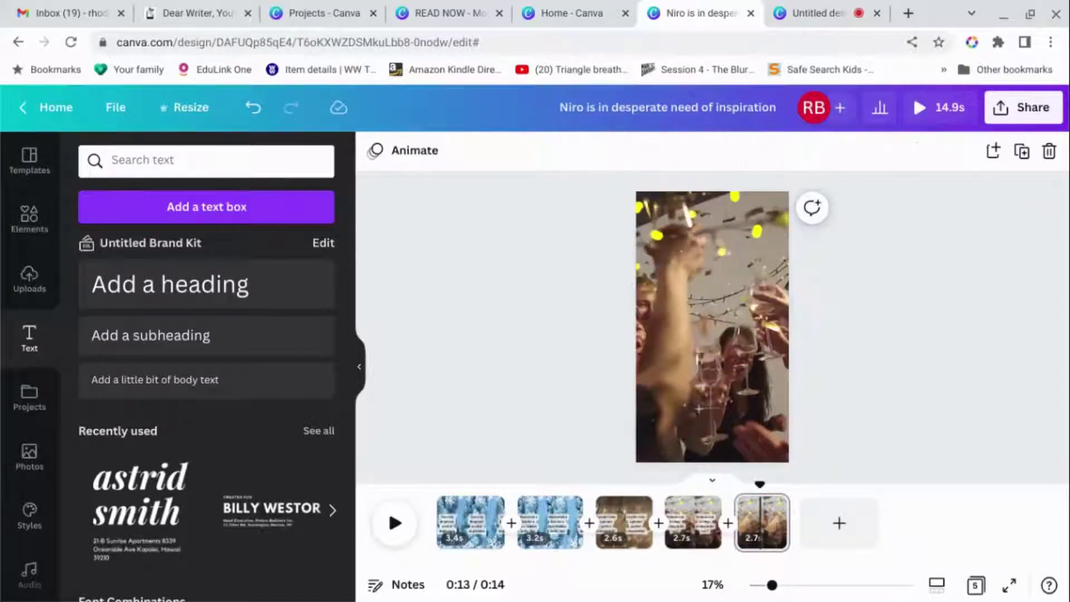
click(714, 383)
key(Delete)
click(723, 356)
key(ctrl+z)
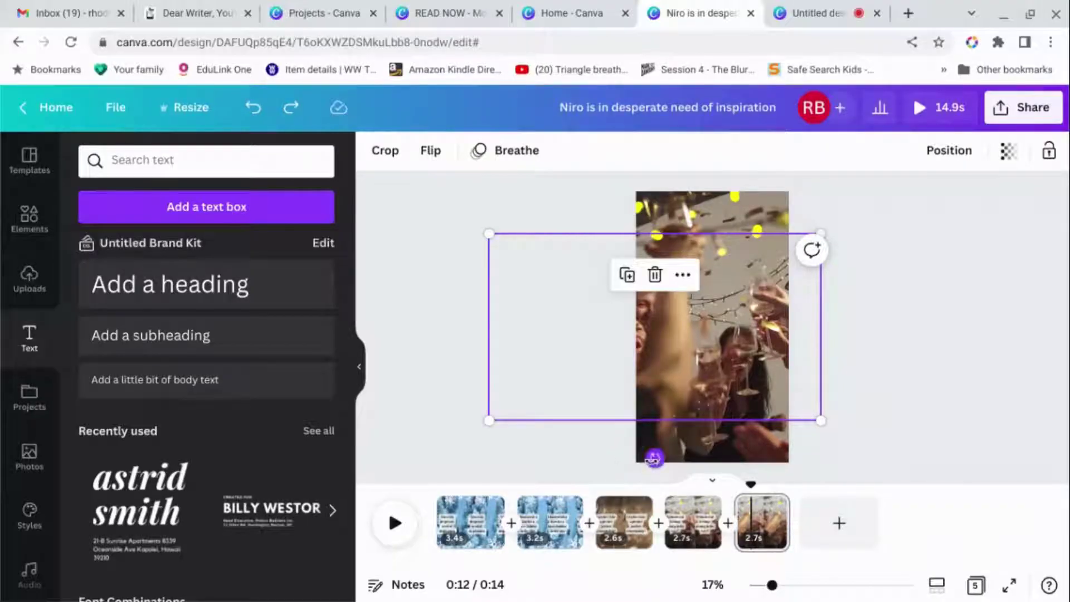
drag(582, 461, 575, 324)
drag(710, 330, 756, 319)
Remove the party video from the fifth page, leaving a blank 5.7s page
click(713, 269)
drag(718, 269, 656, 272)
click(766, 266)
double_click(766, 266)
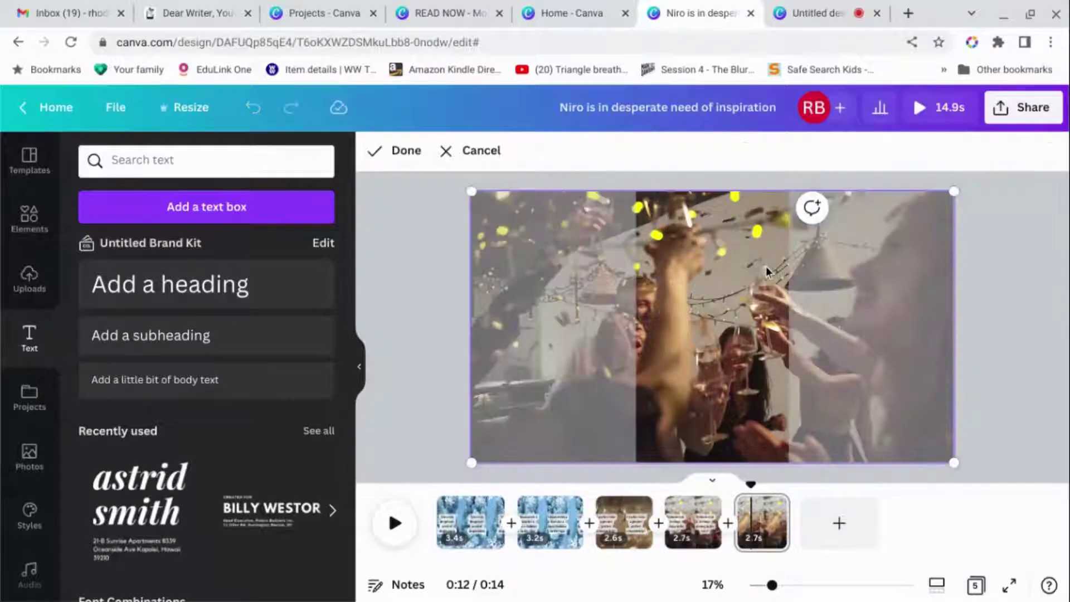
key(Return)
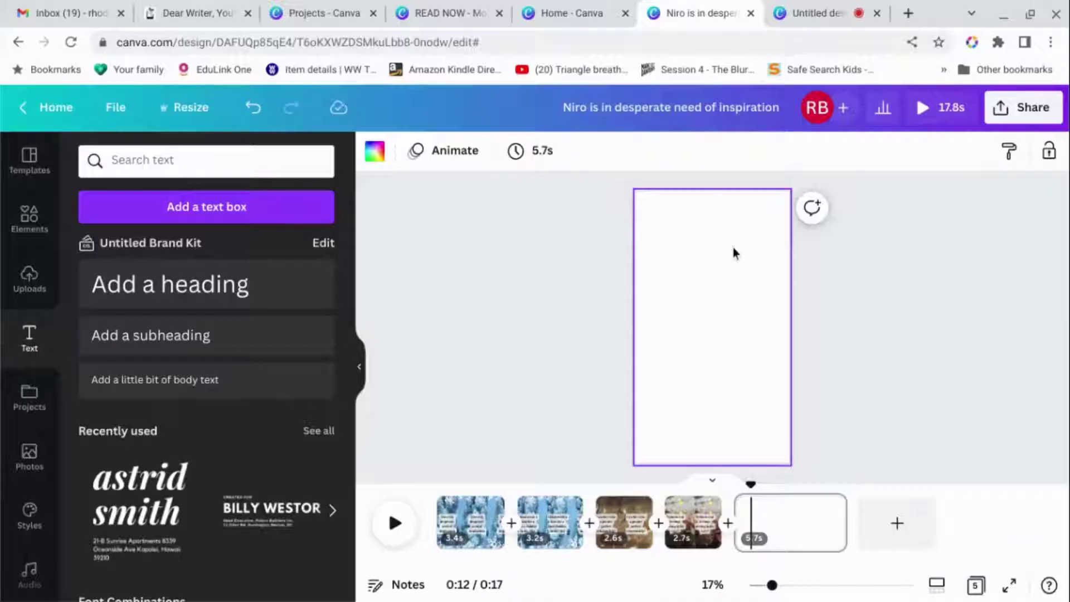
Give the last page a peach #fdbf8c background and find the Picture Perfect cover in Uploads
click(374, 154)
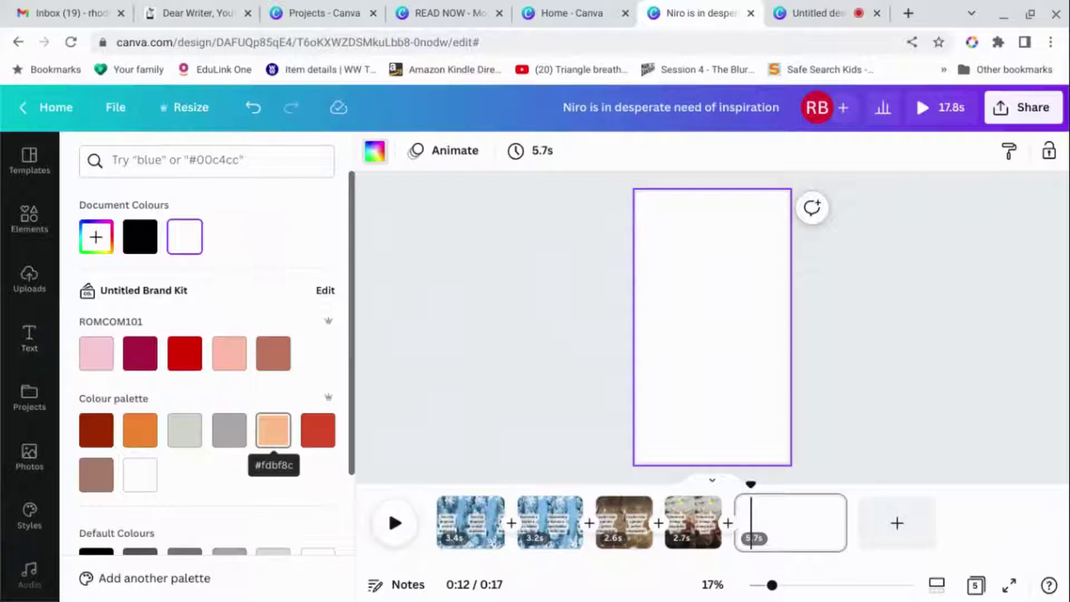
click(273, 438)
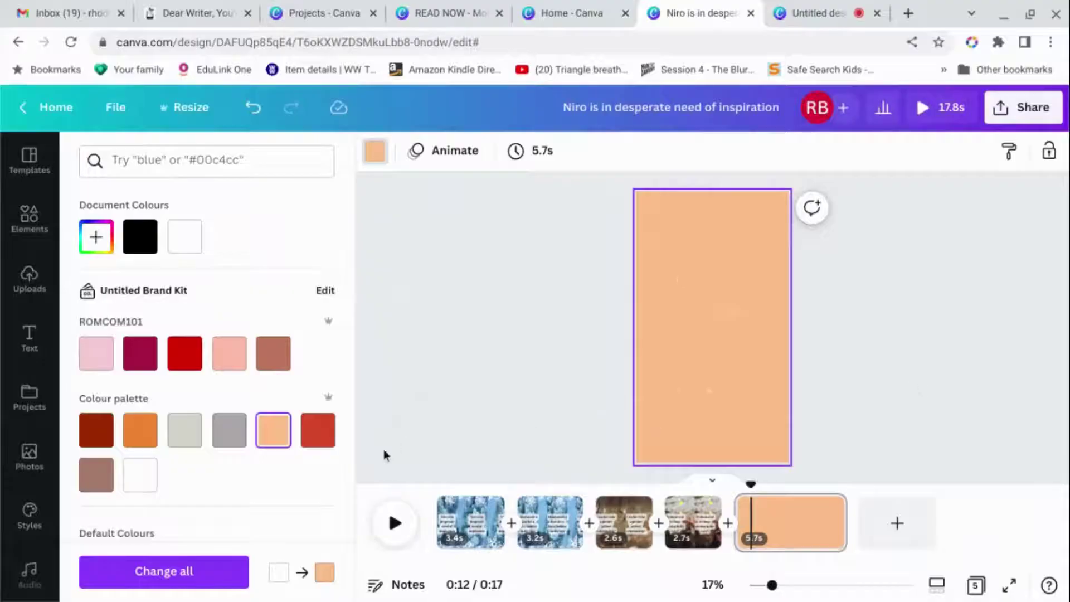
click(34, 281)
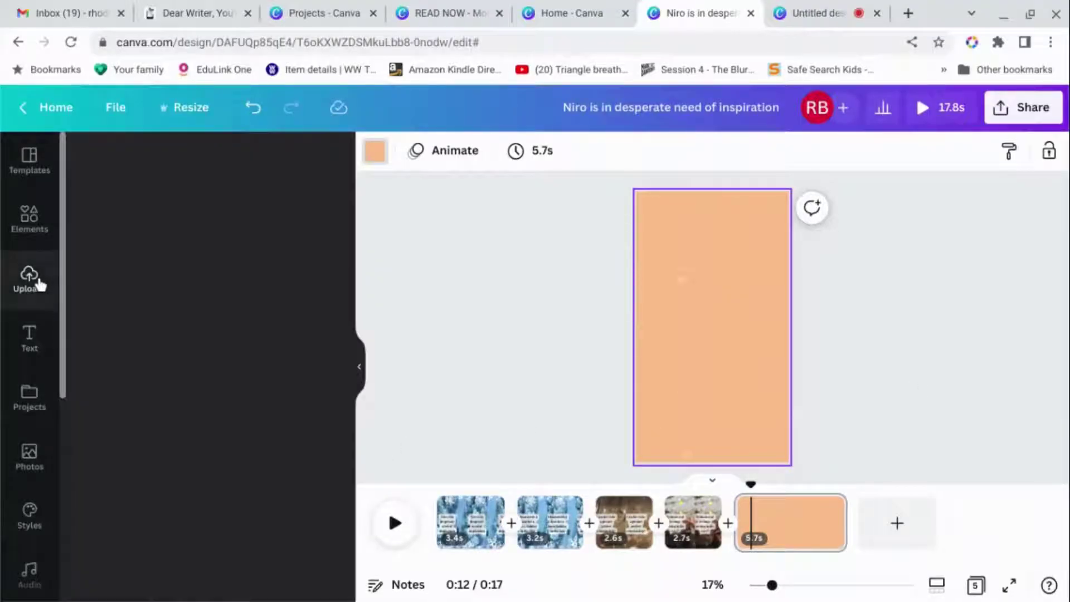
scroll(177, 528, down, 3)
scroll(178, 528, down, 10)
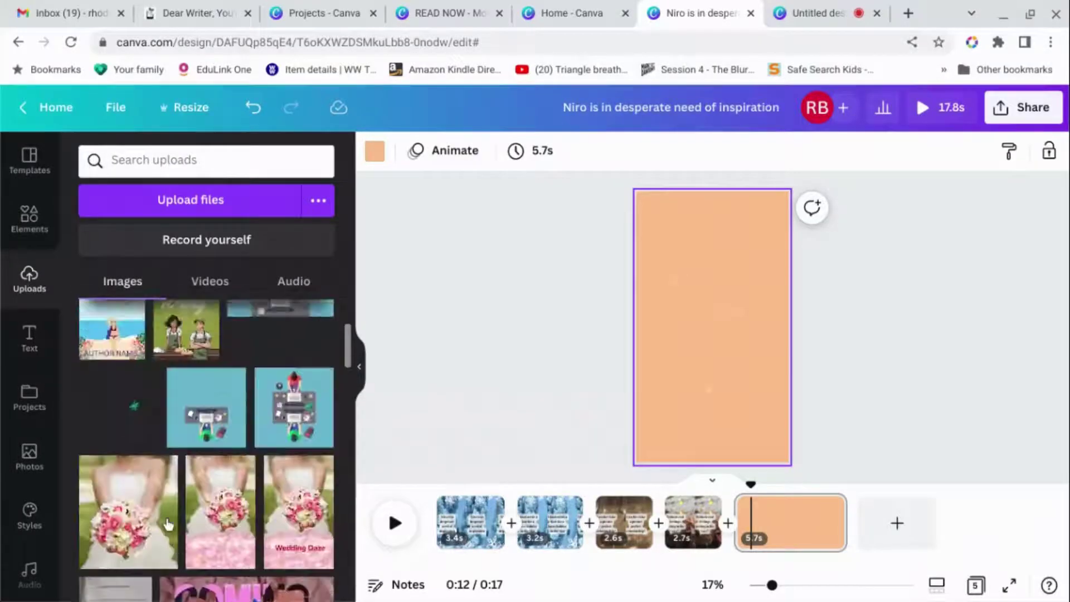
scroll(194, 404, down, 5)
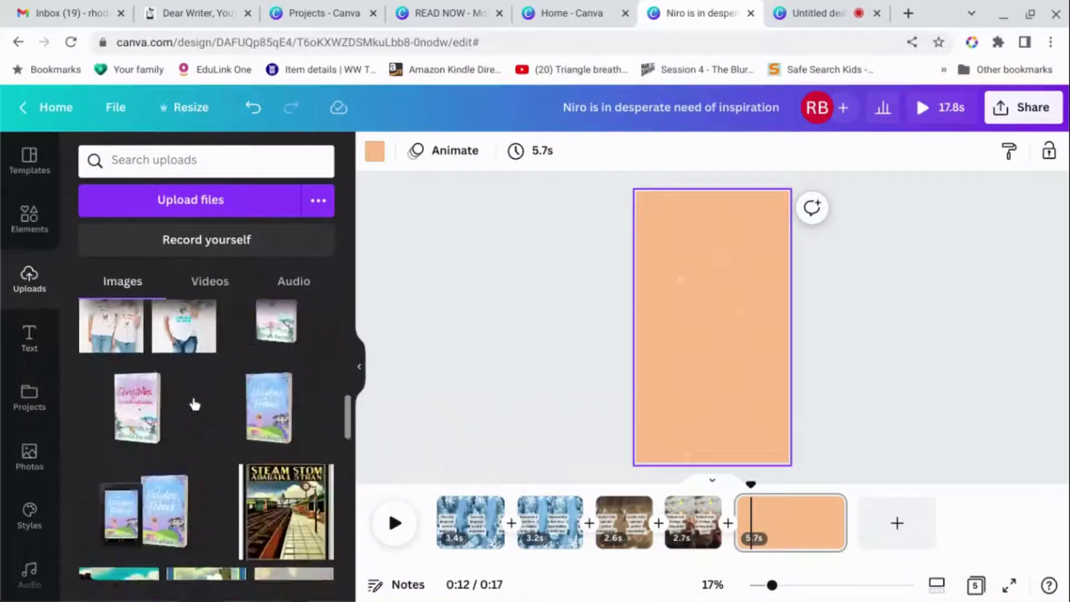
scroll(195, 403, down, 10)
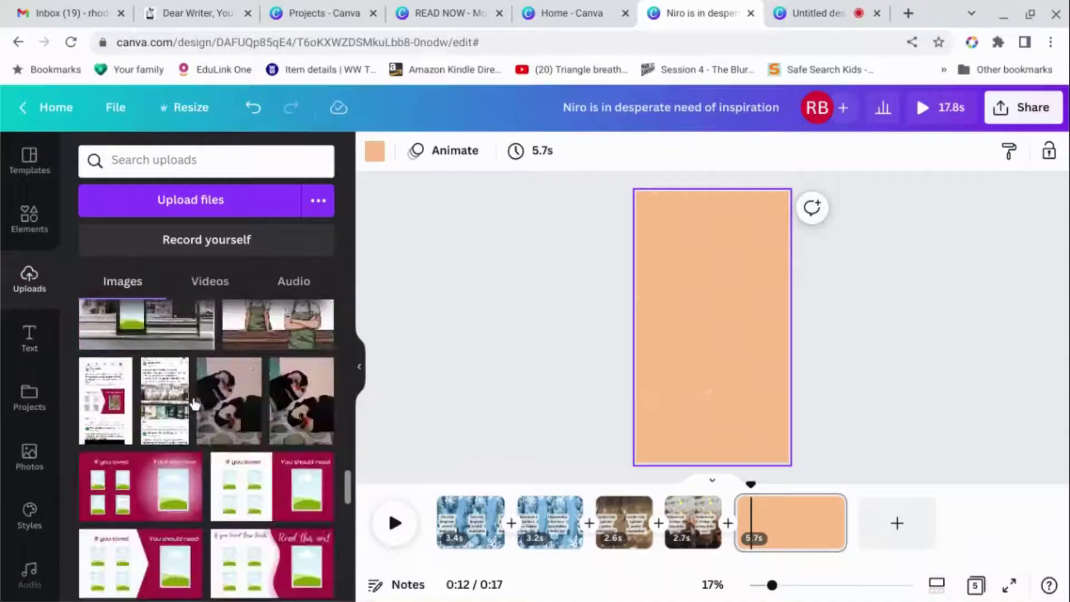
scroll(194, 404, down, 10)
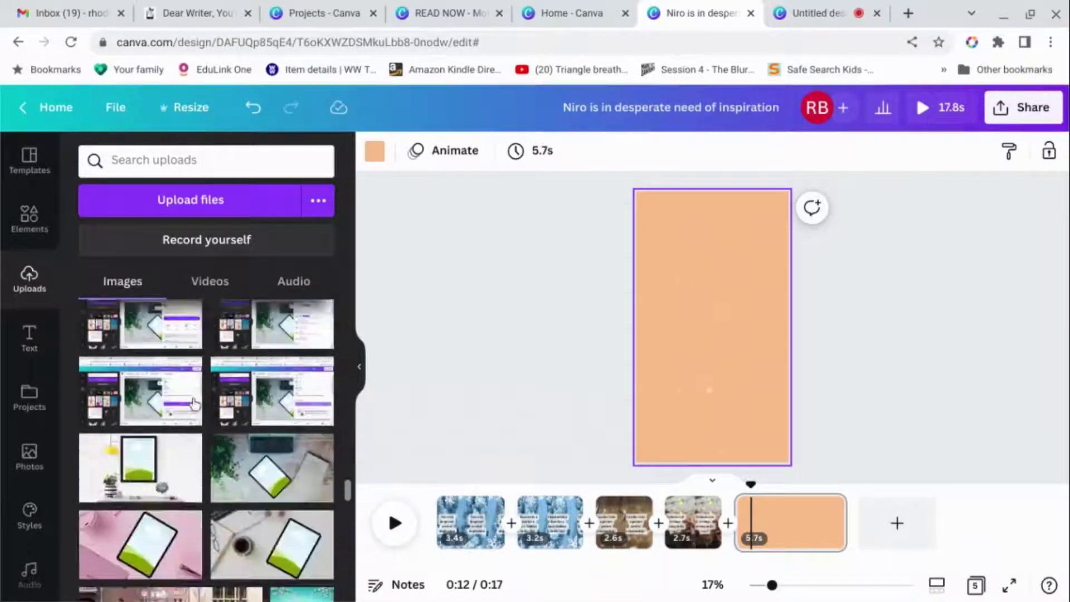
scroll(194, 404, down, 10)
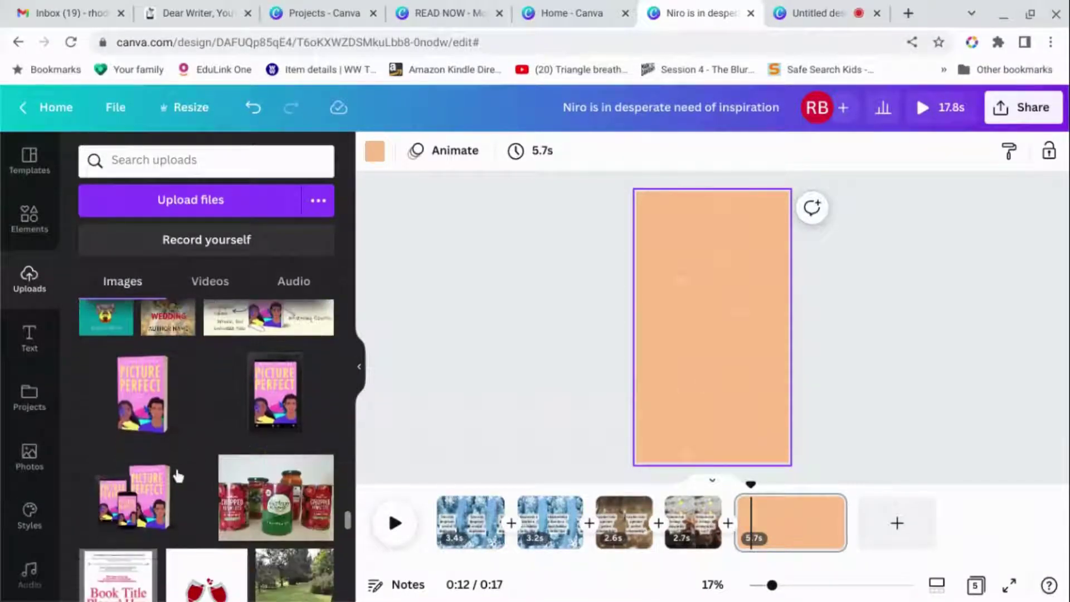
Add the Picture Perfect cover, enlarge it, and centre it on the page
click(142, 393)
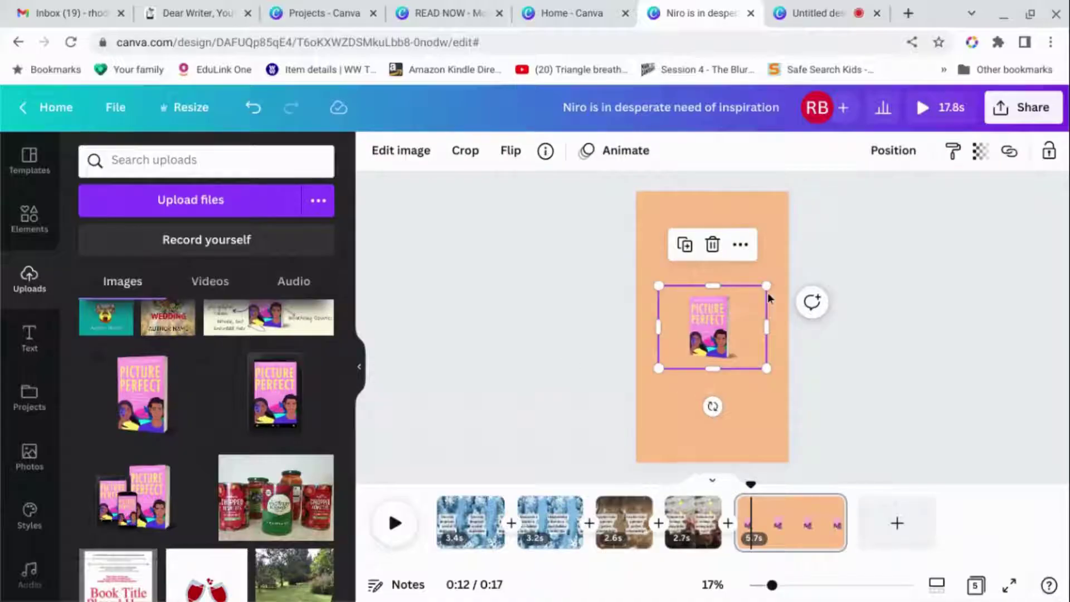
drag(771, 283, 822, 176)
drag(659, 366, 575, 433)
drag(702, 328, 693, 314)
click(931, 362)
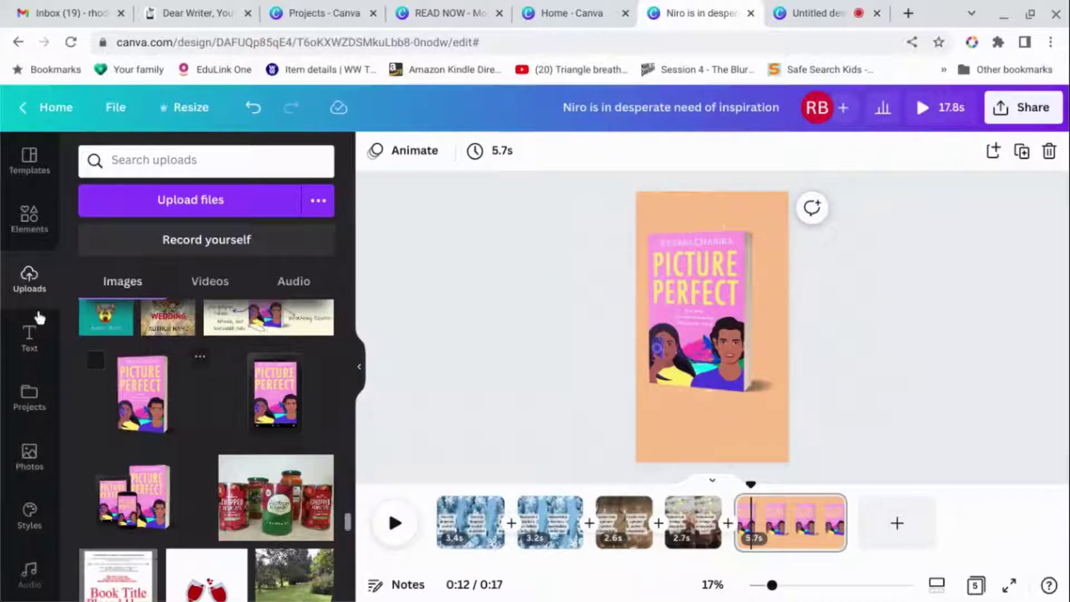
Add a 'READ NOW' heading and place it below the book cover
click(31, 347)
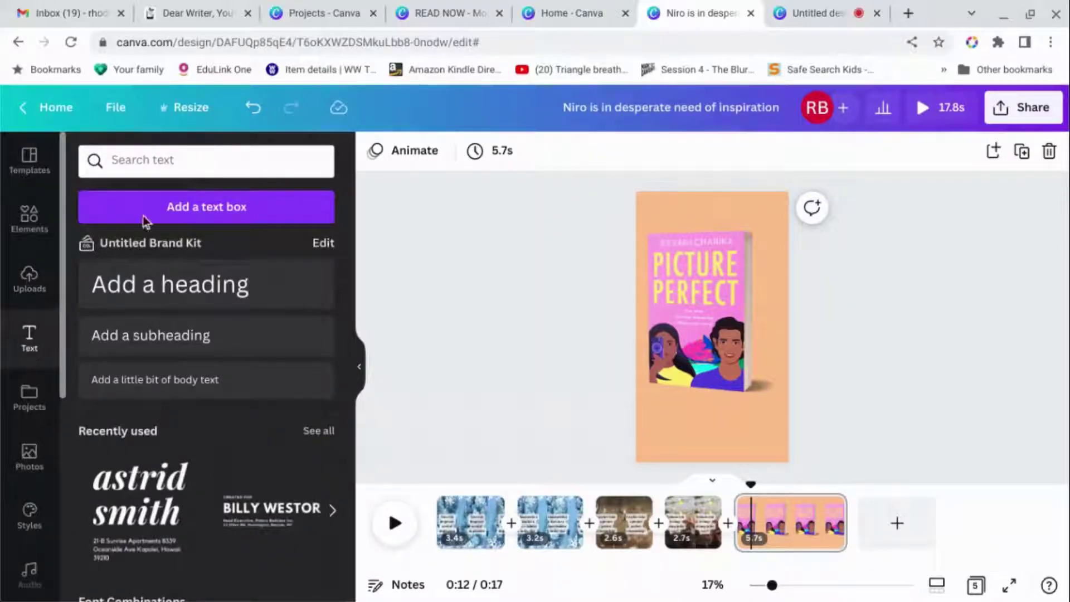
click(169, 289)
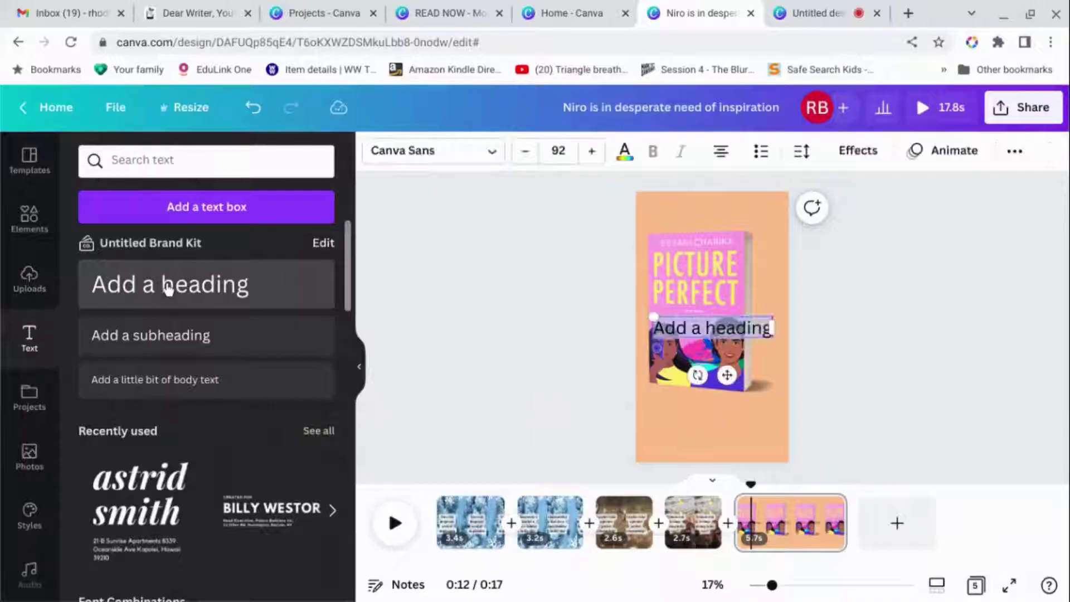
text(READ NOW)
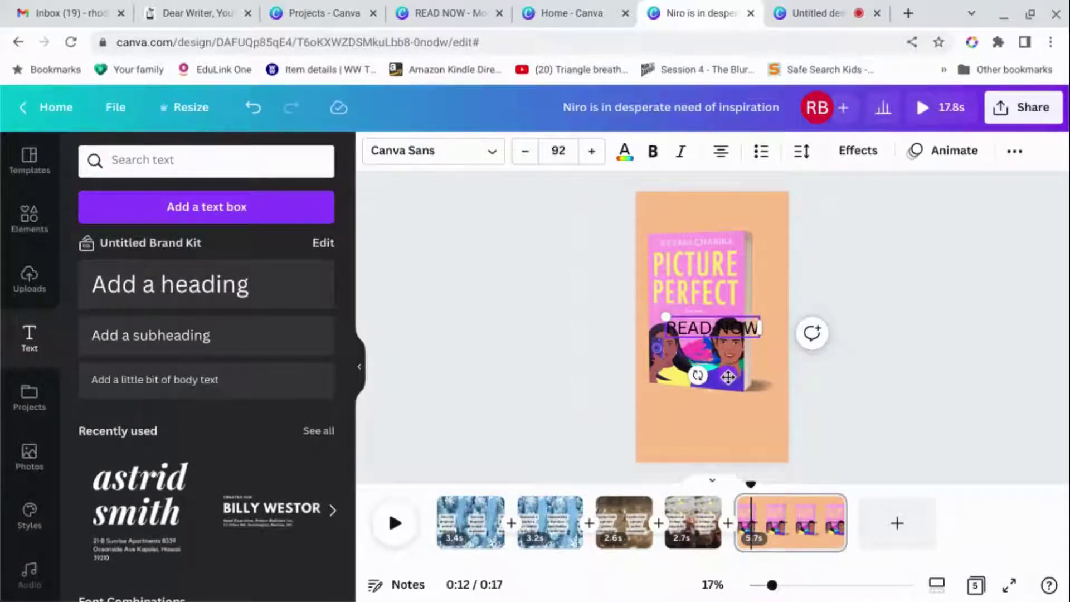
drag(727, 375, 713, 454)
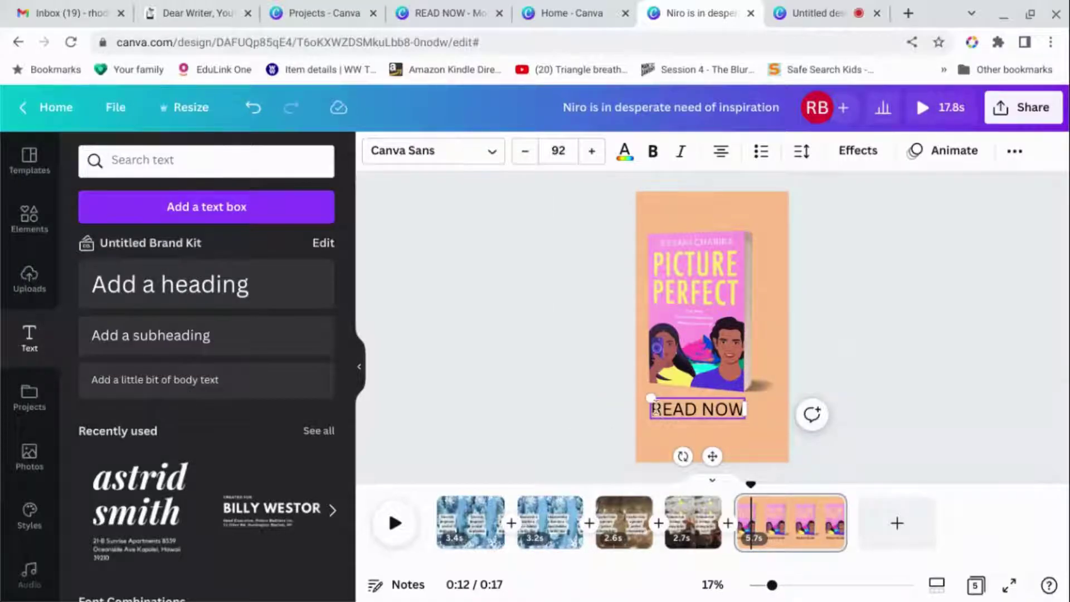
drag(656, 409, 739, 409)
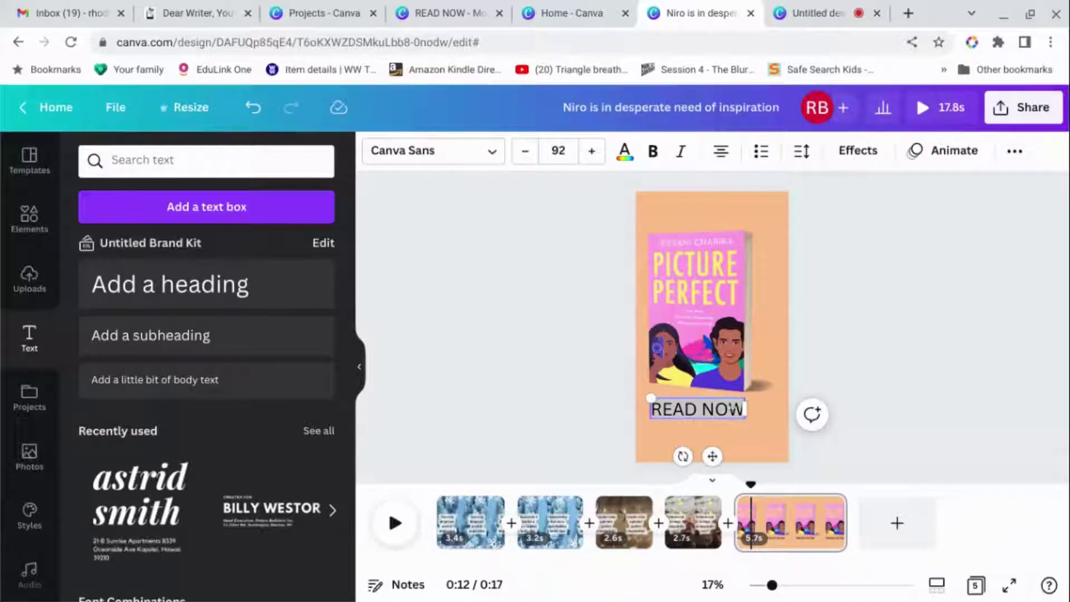
Make READ NOW white with a red rounded background effect
click(625, 151)
click(230, 236)
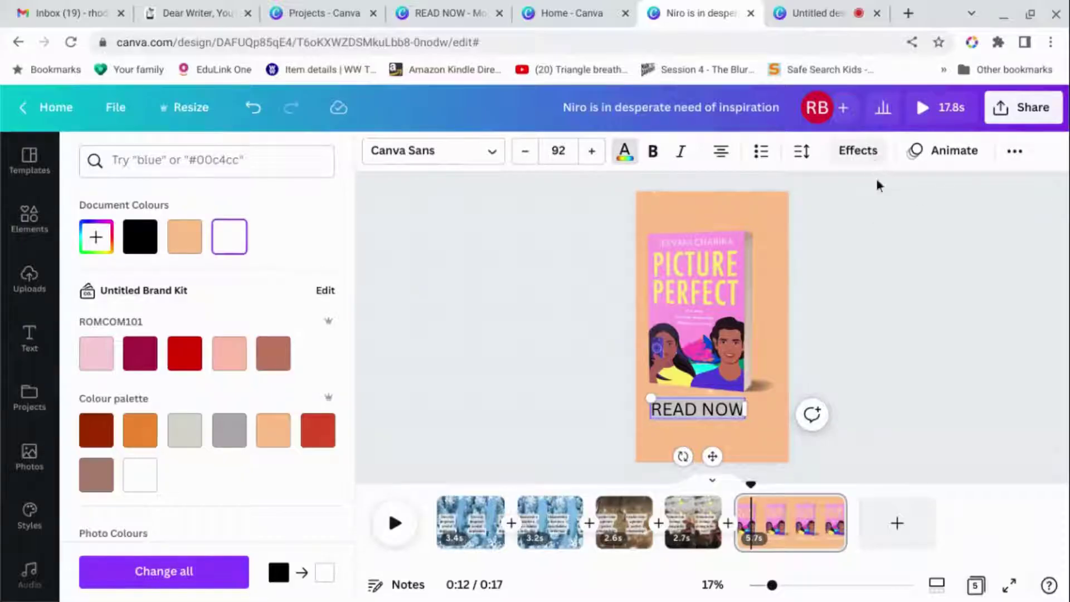
click(858, 150)
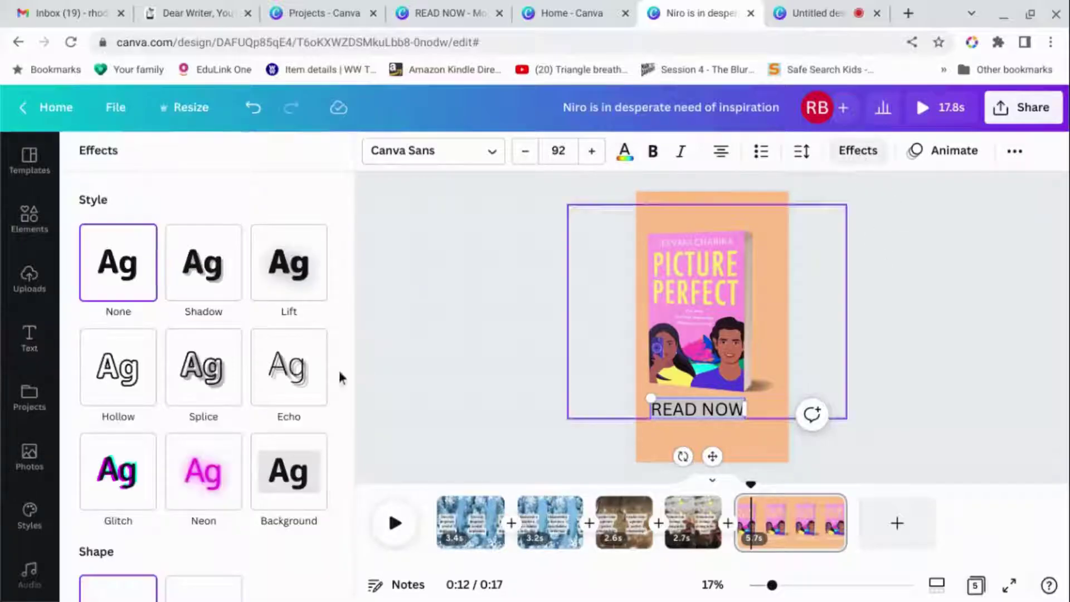
click(298, 485)
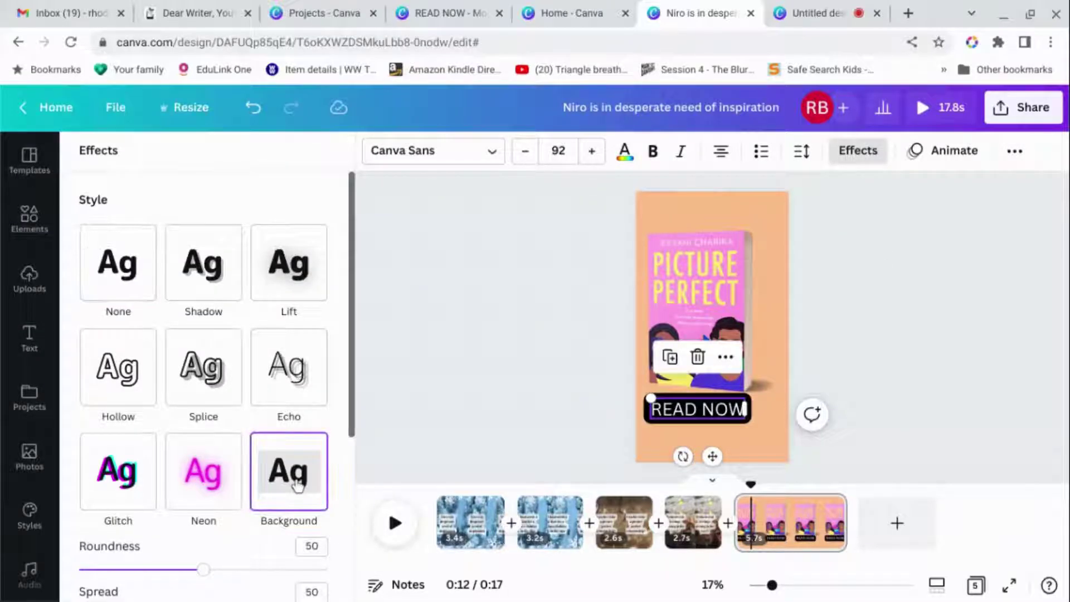
scroll(296, 502, down, 3)
click(305, 543)
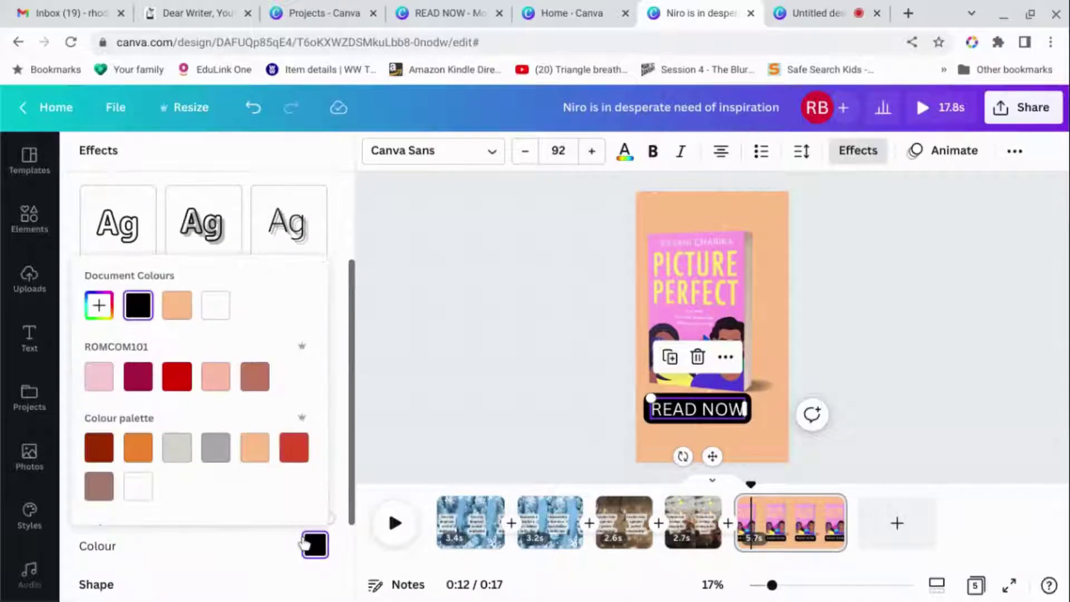
click(177, 377)
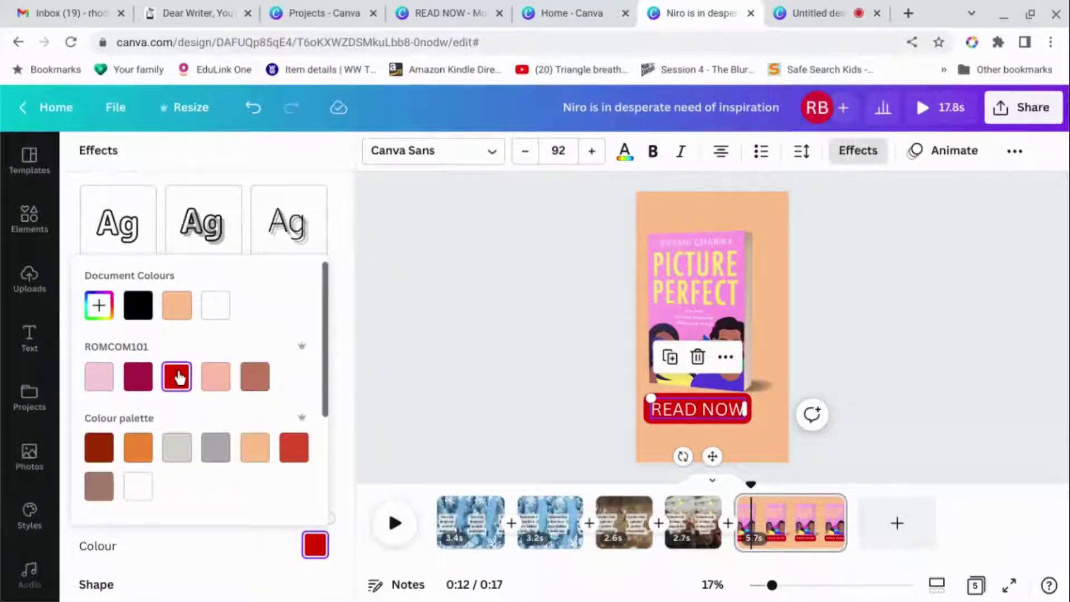
scroll(176, 543, down, 3)
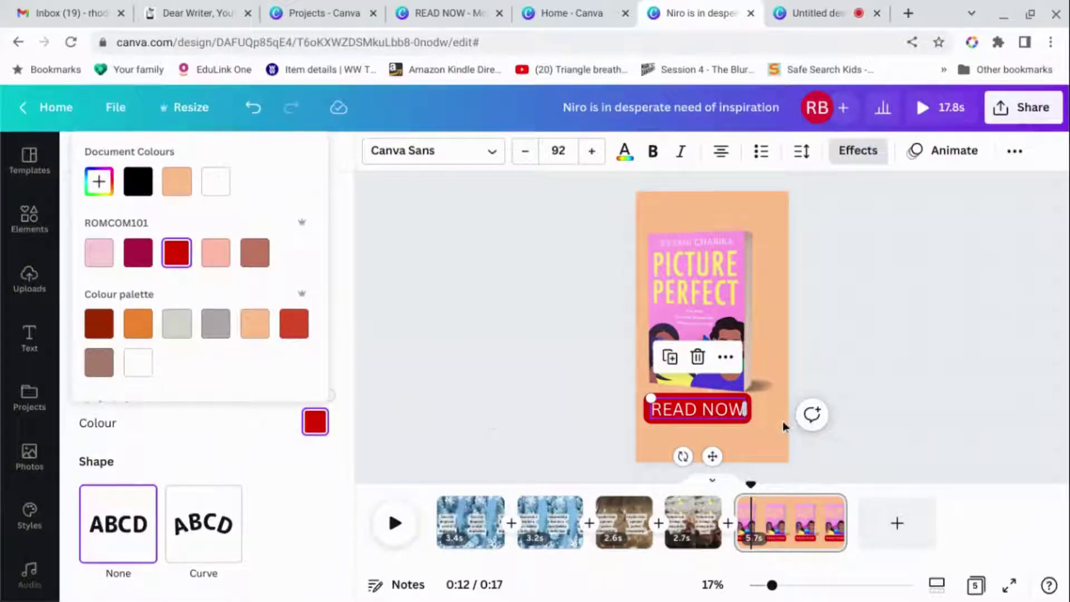
key(Escape)
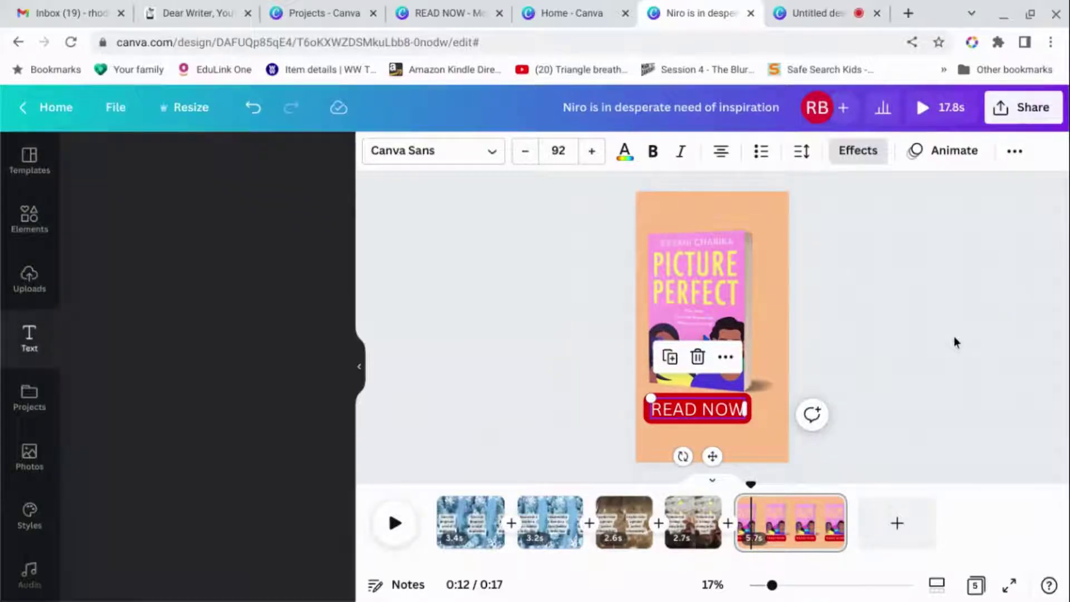
Make READ NOW bold and try the Noto Serif Display ExtraC font
click(815, 303)
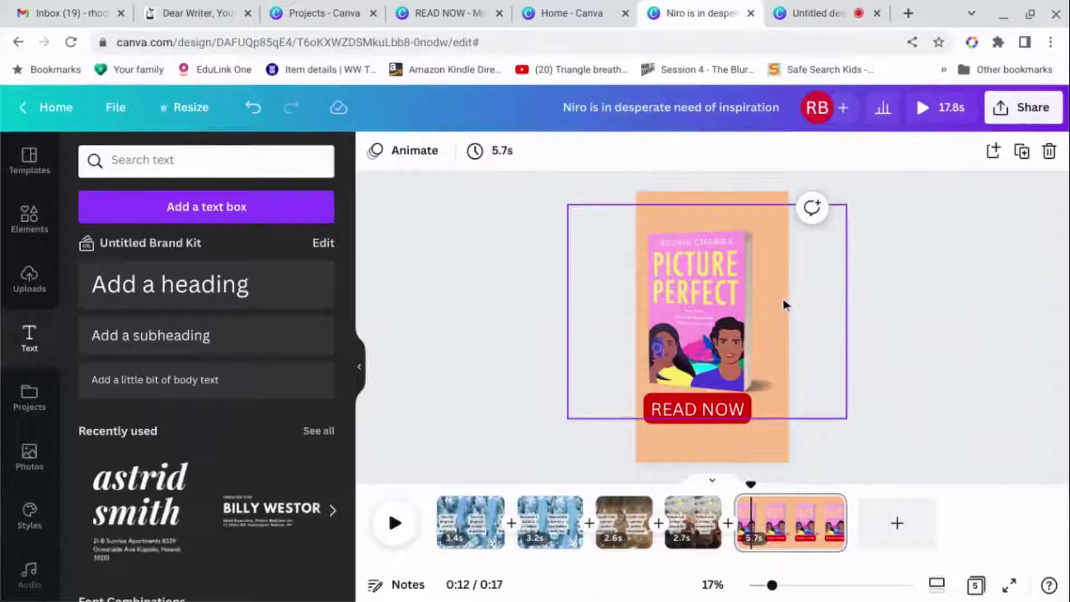
click(679, 410)
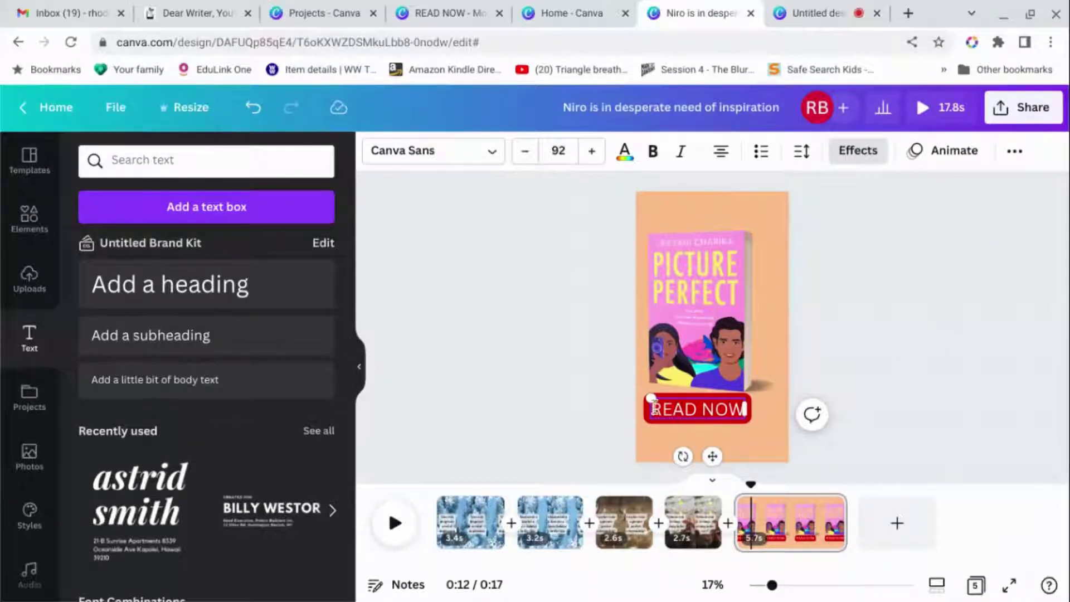
drag(652, 410, 745, 408)
click(653, 158)
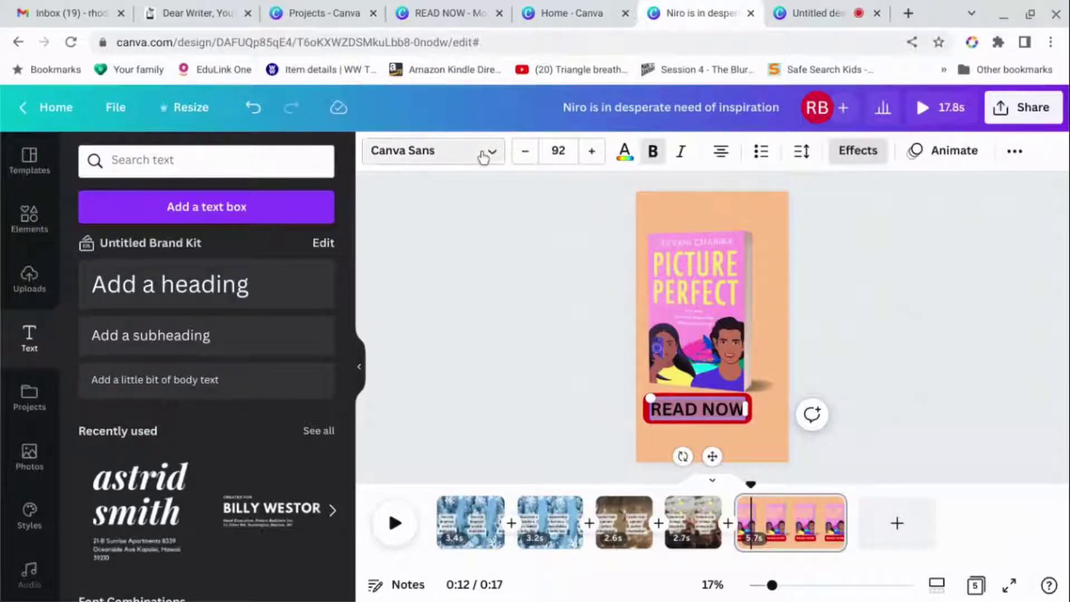
click(484, 154)
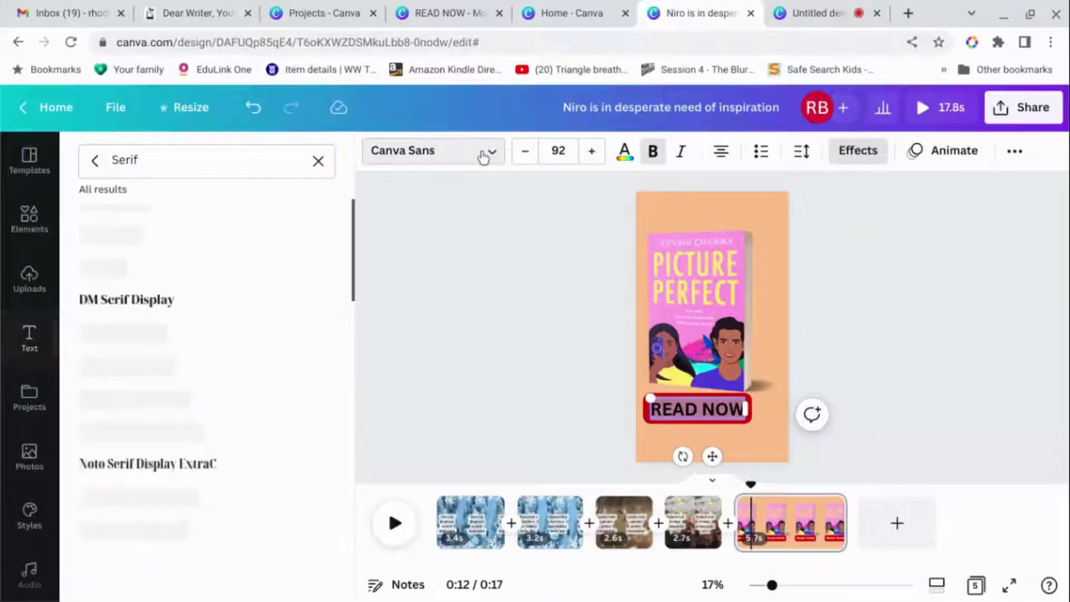
click(195, 466)
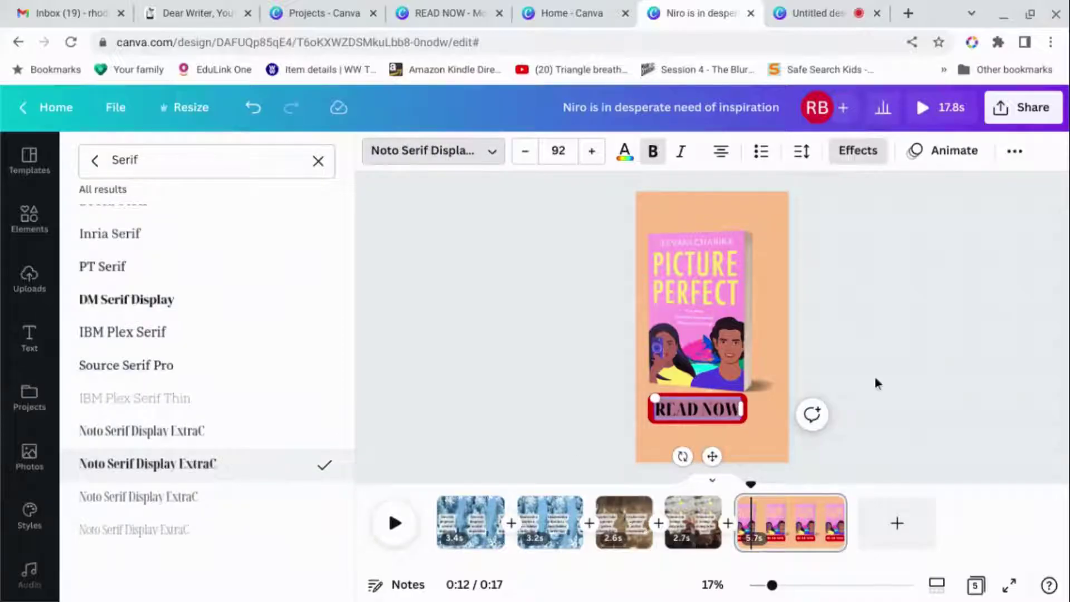
key(Escape)
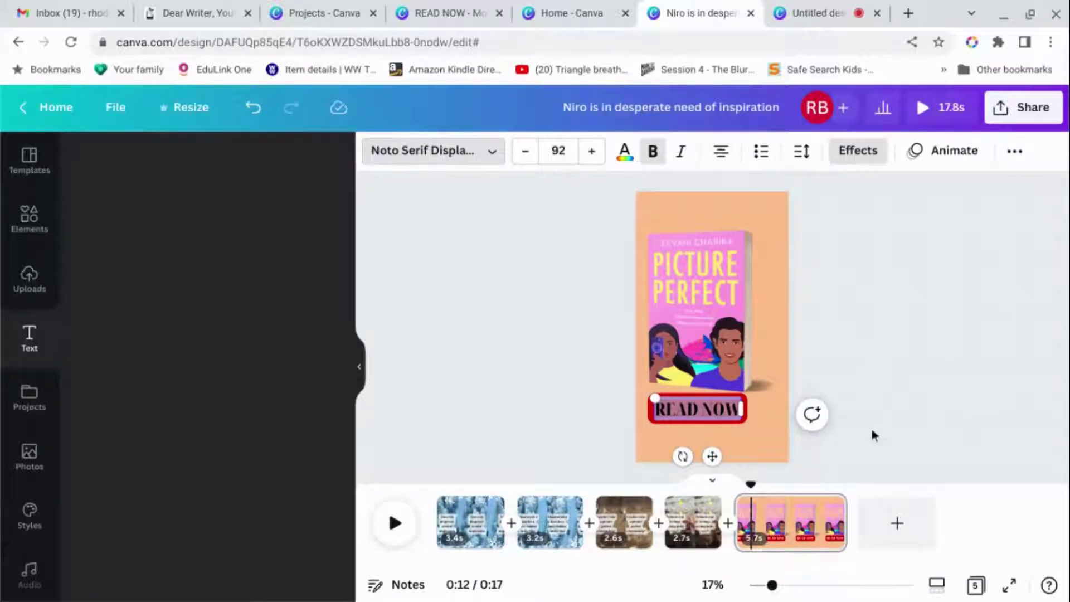
Change the READ NOW font to PT Serif
click(911, 458)
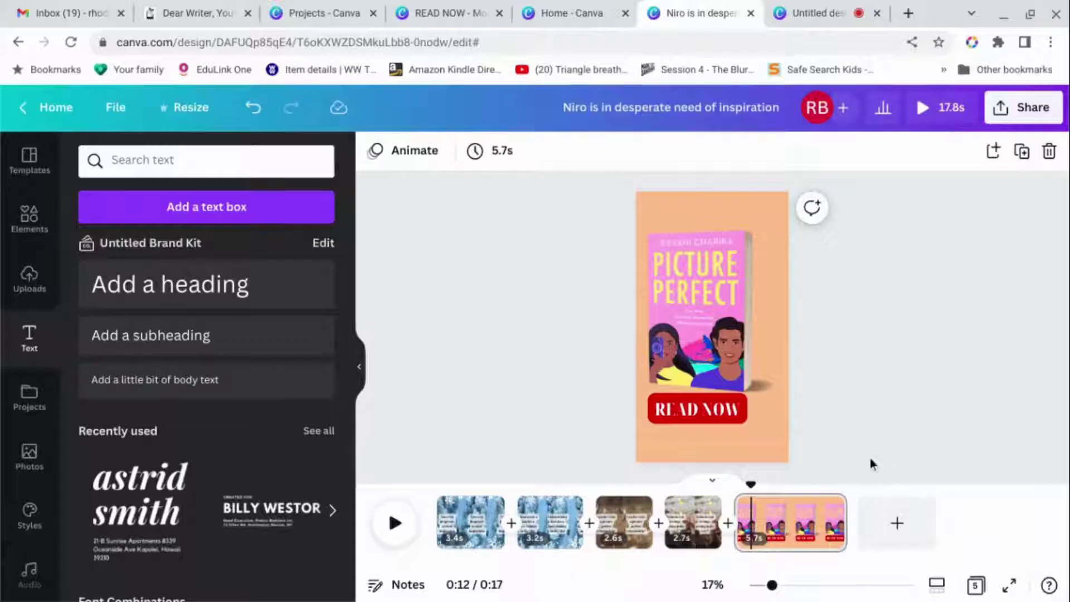
click(729, 418)
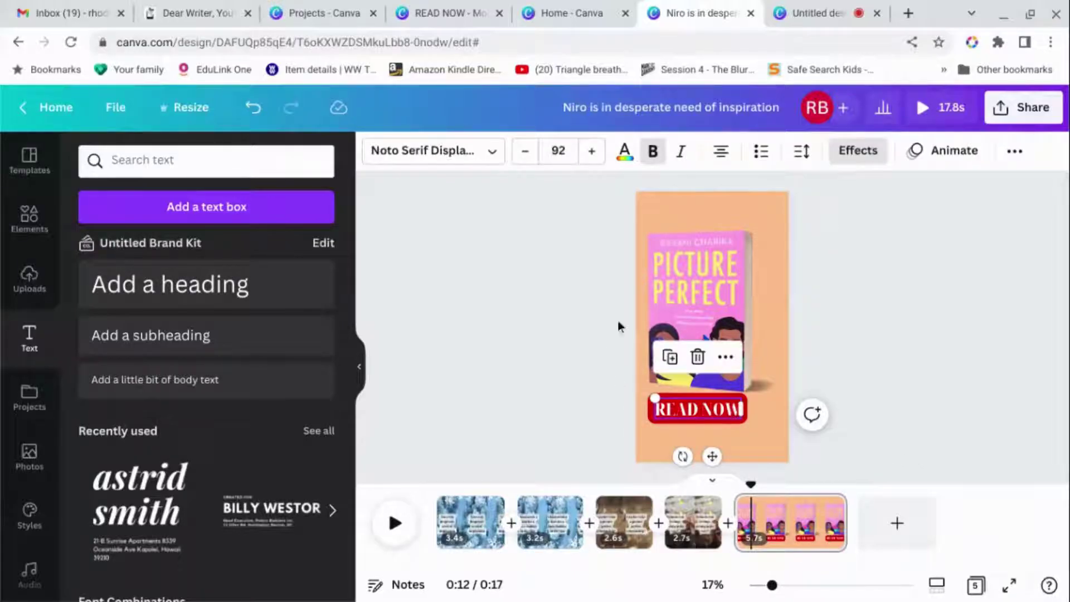
click(477, 151)
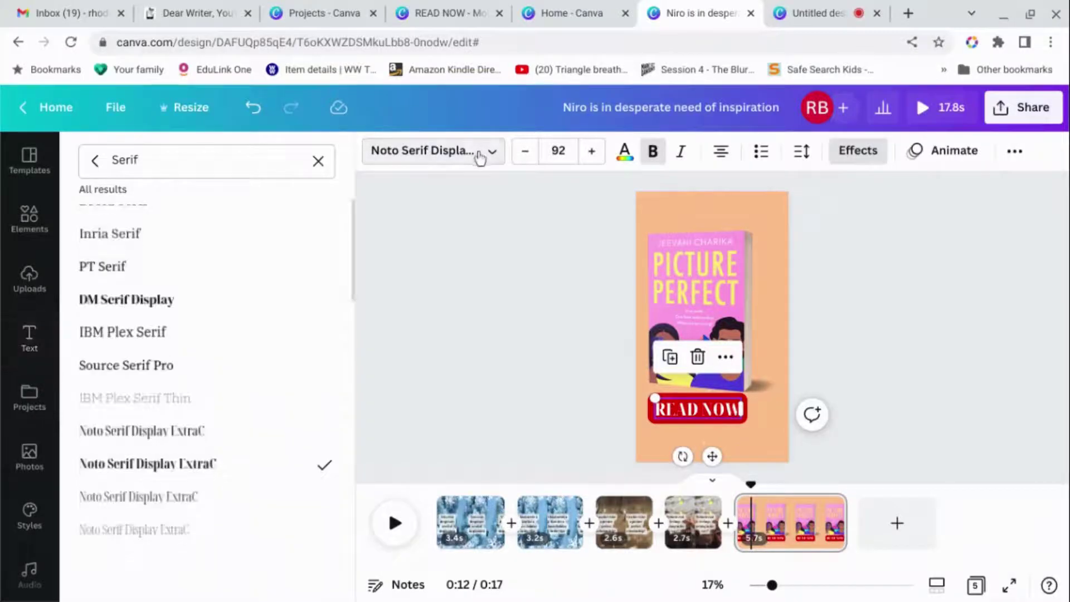
click(161, 269)
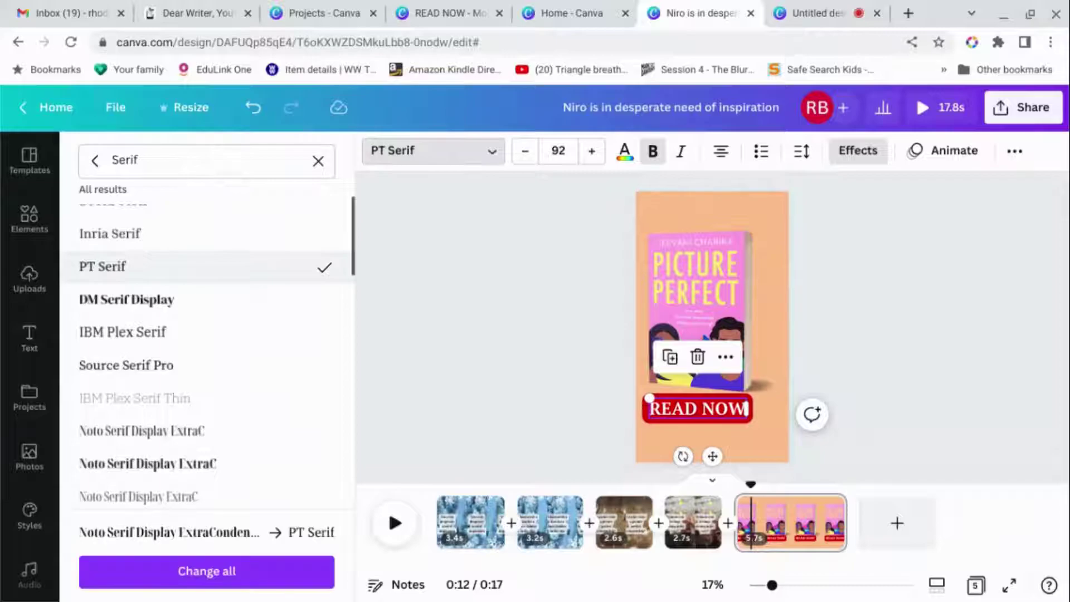
click(897, 305)
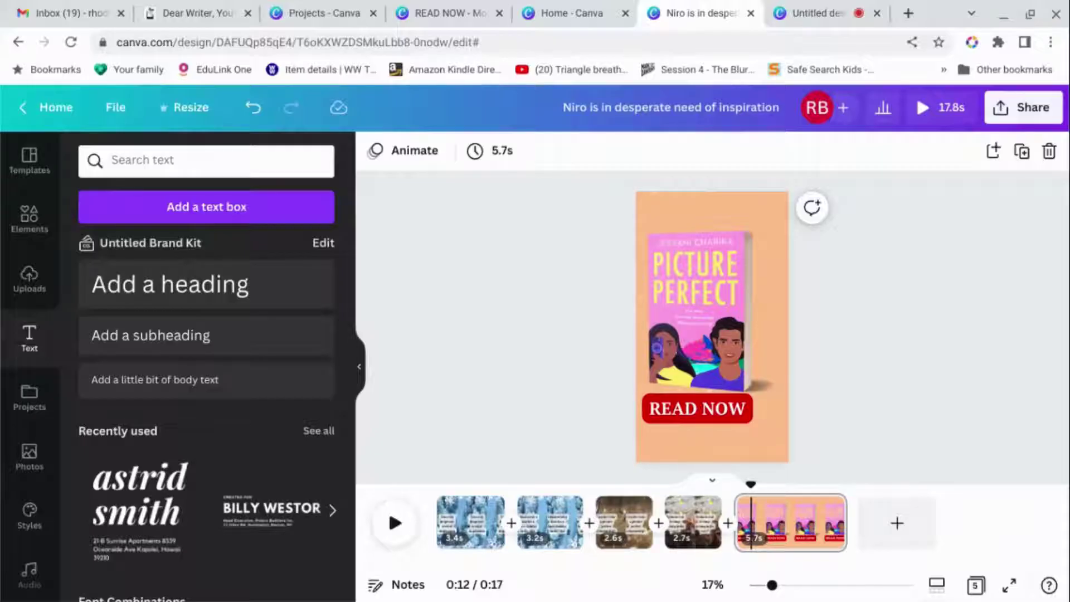
Copy the top snowflake from page 1 and paste it onto the READ NOW cover page
click(463, 524)
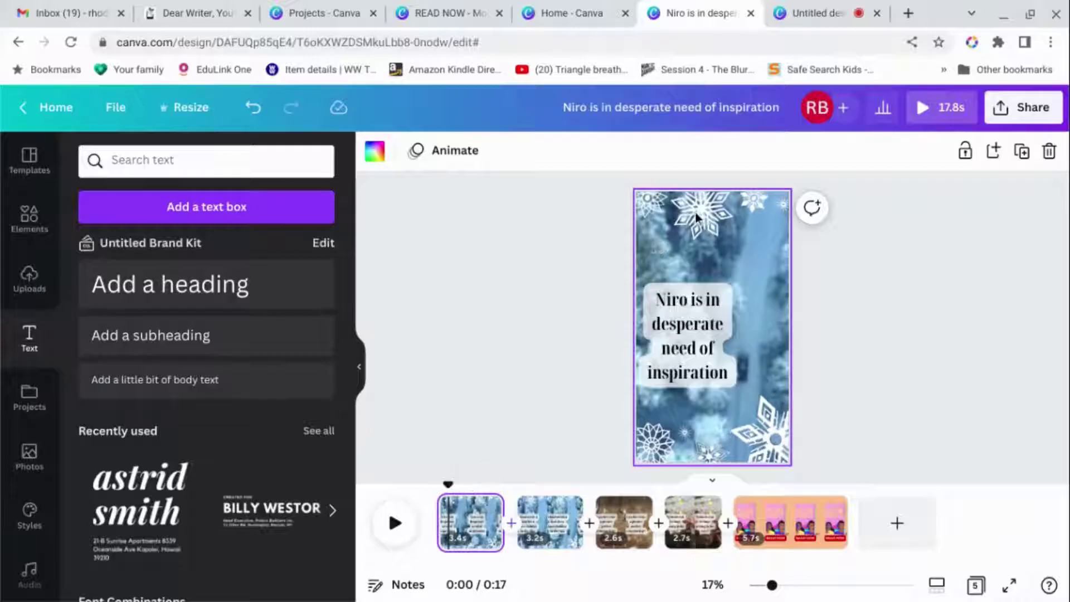
click(695, 211)
double_click(695, 212)
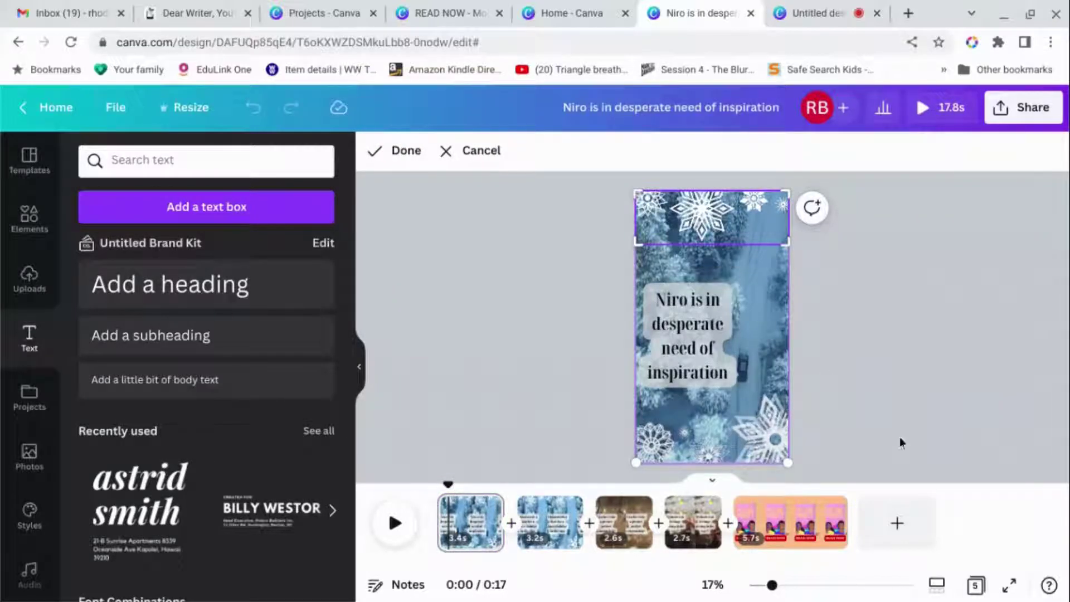
click(792, 536)
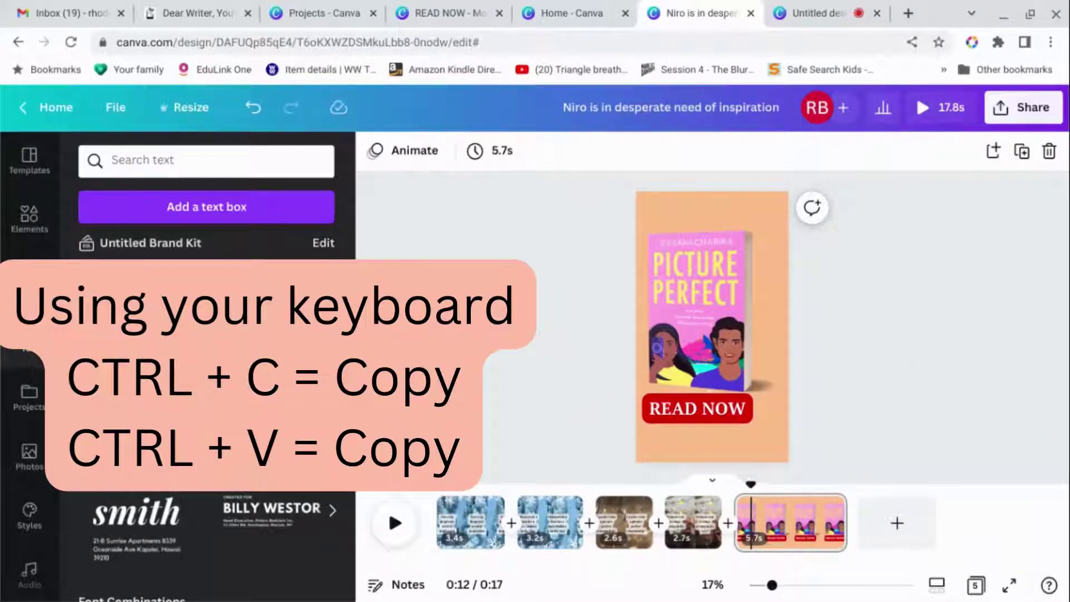
click(470, 529)
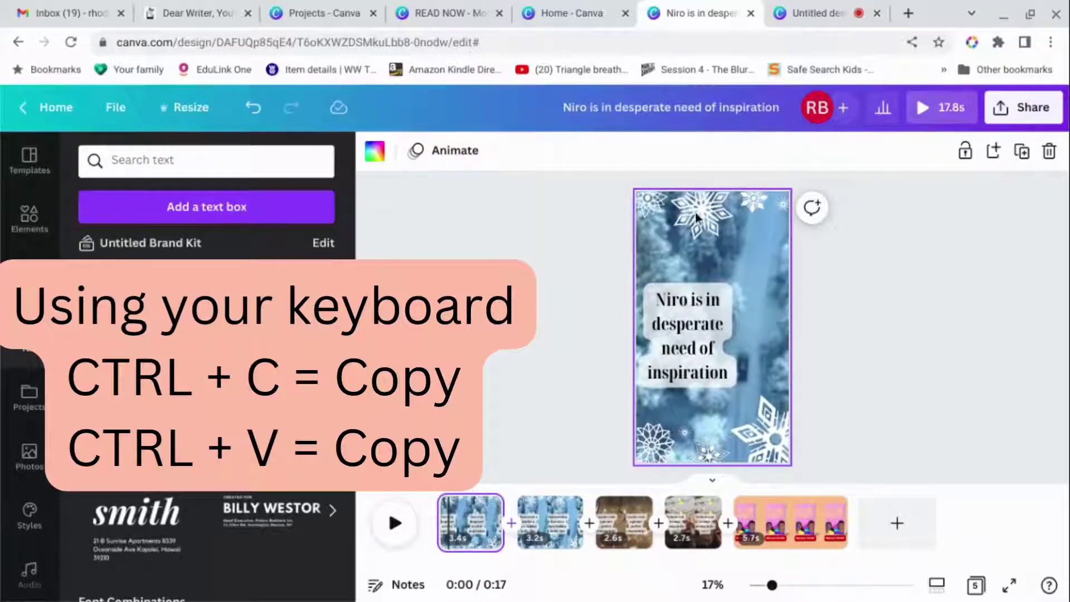
click(695, 212)
double_click(695, 212)
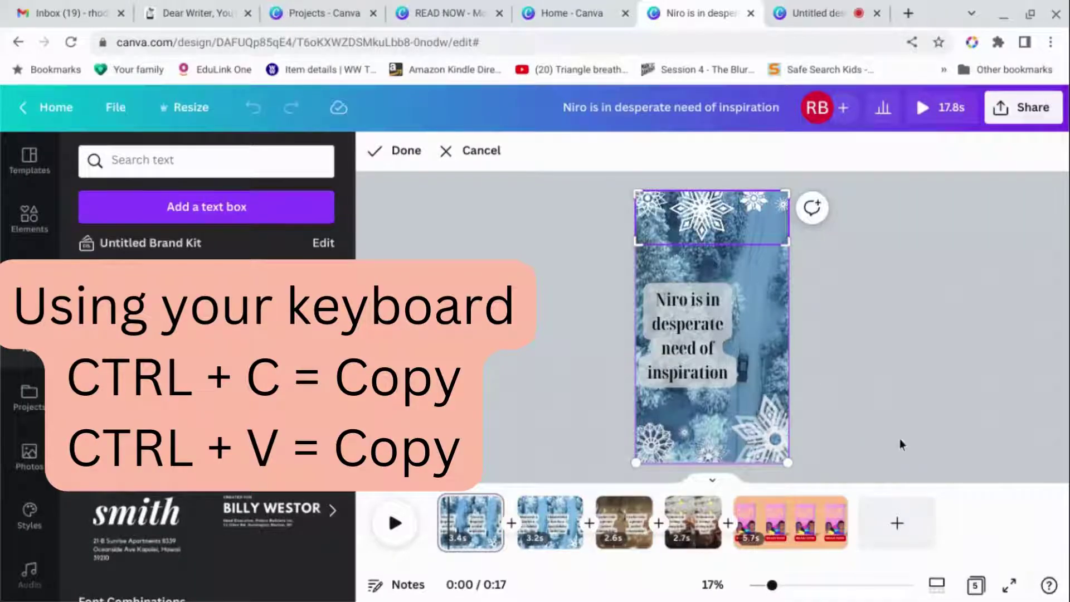
click(786, 544)
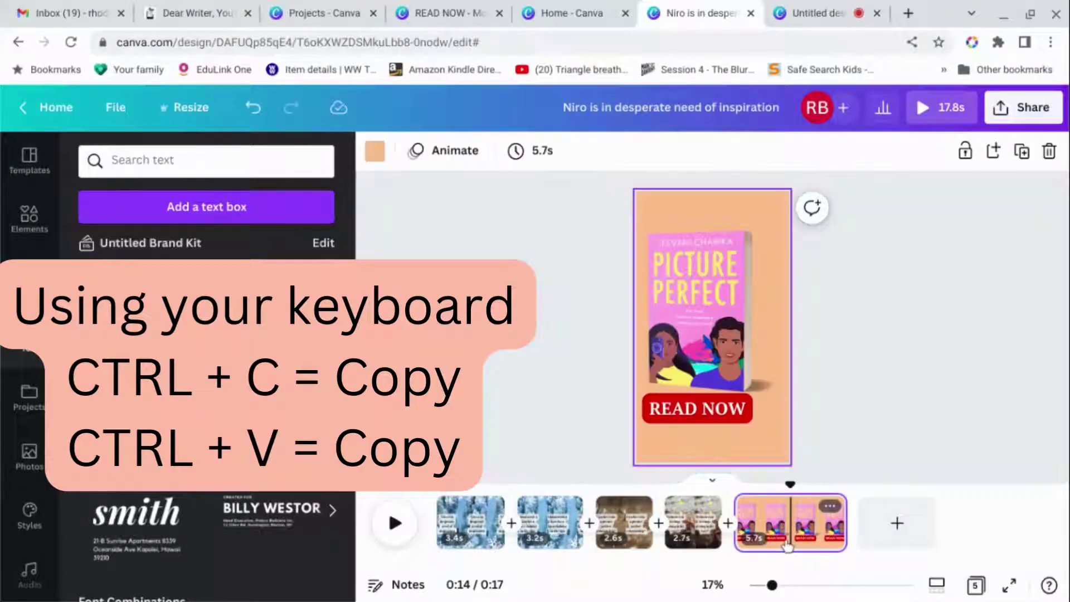
click(707, 219)
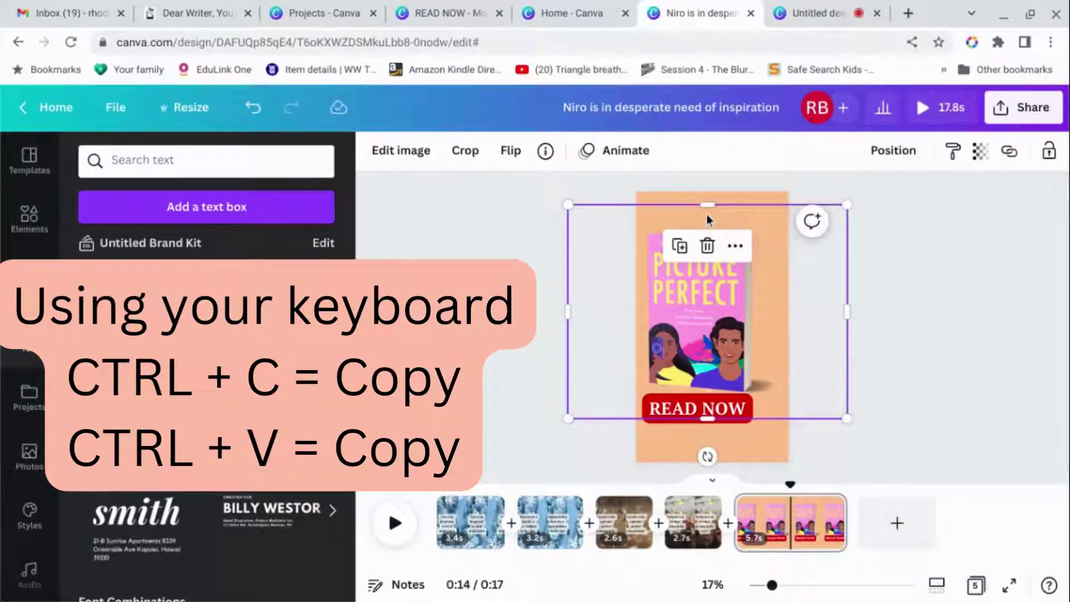
key(ctrl+v)
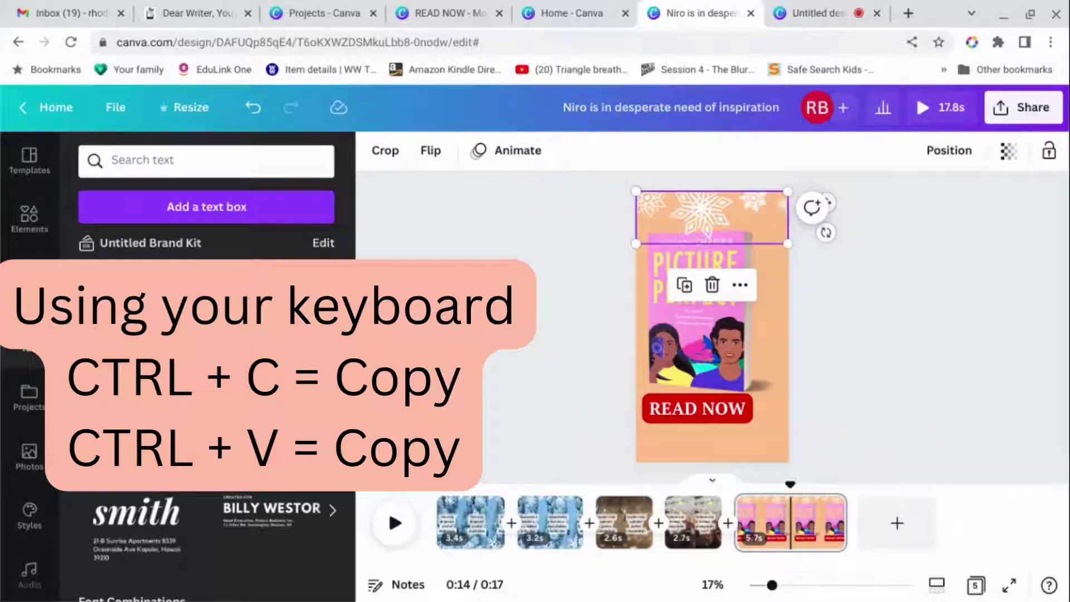
Copy the lower snowflake from page 1 onto the cover page
click(472, 535)
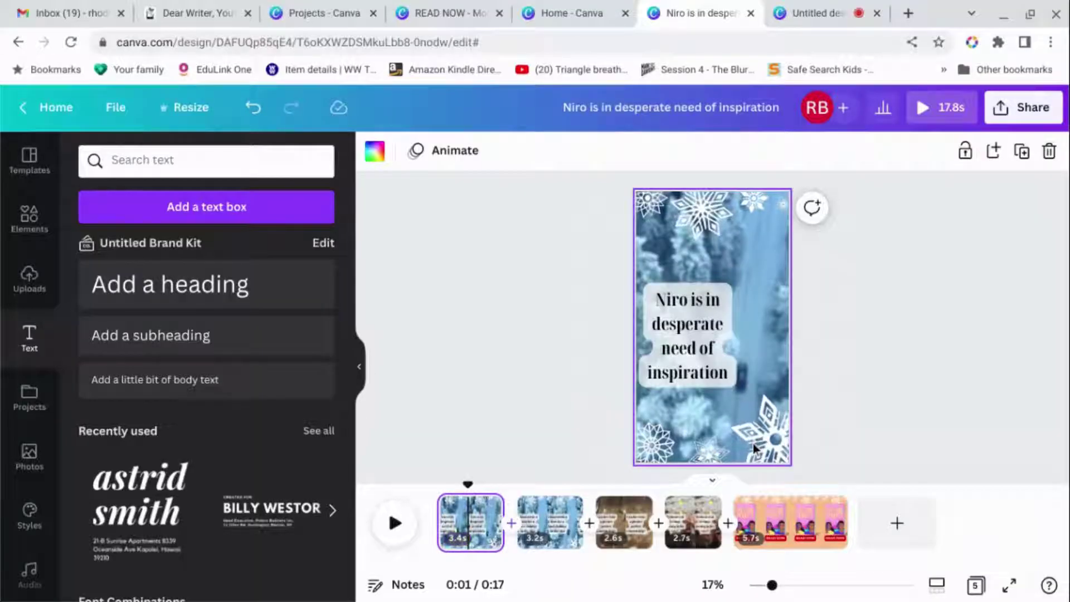
click(753, 444)
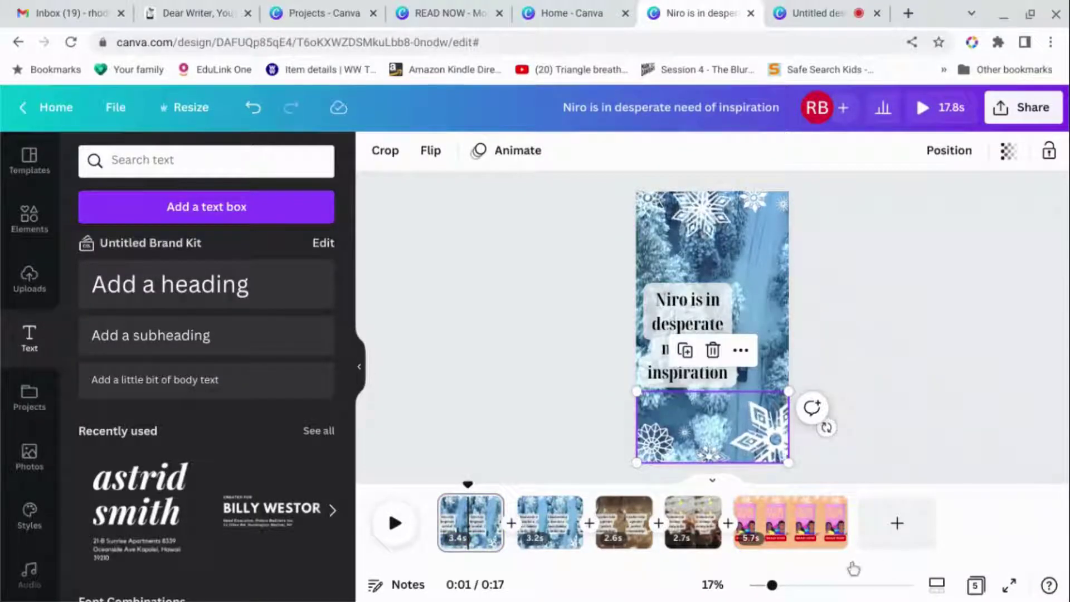
click(824, 543)
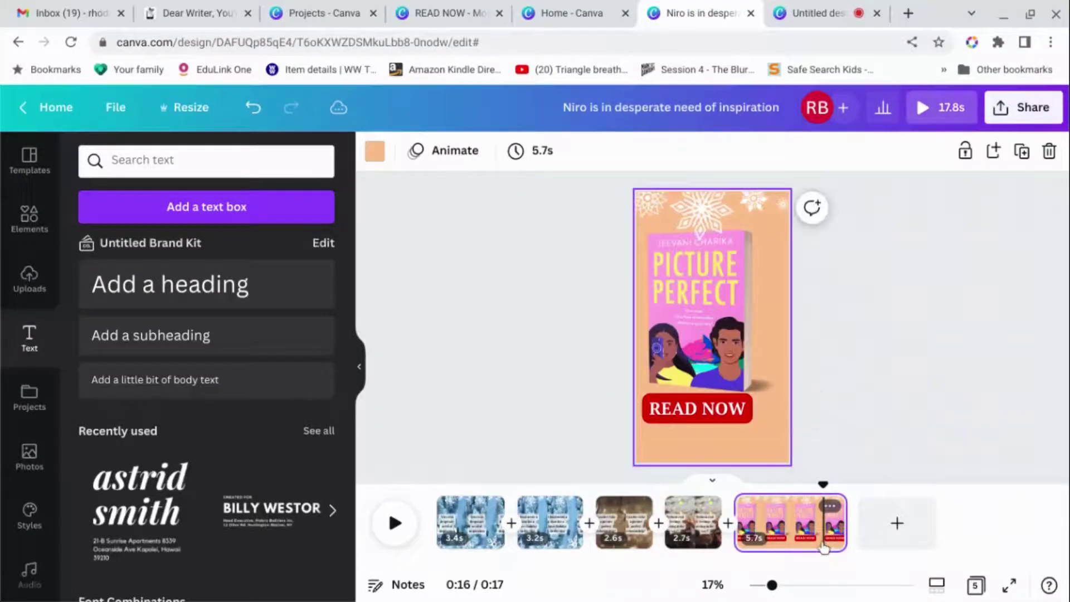
click(769, 387)
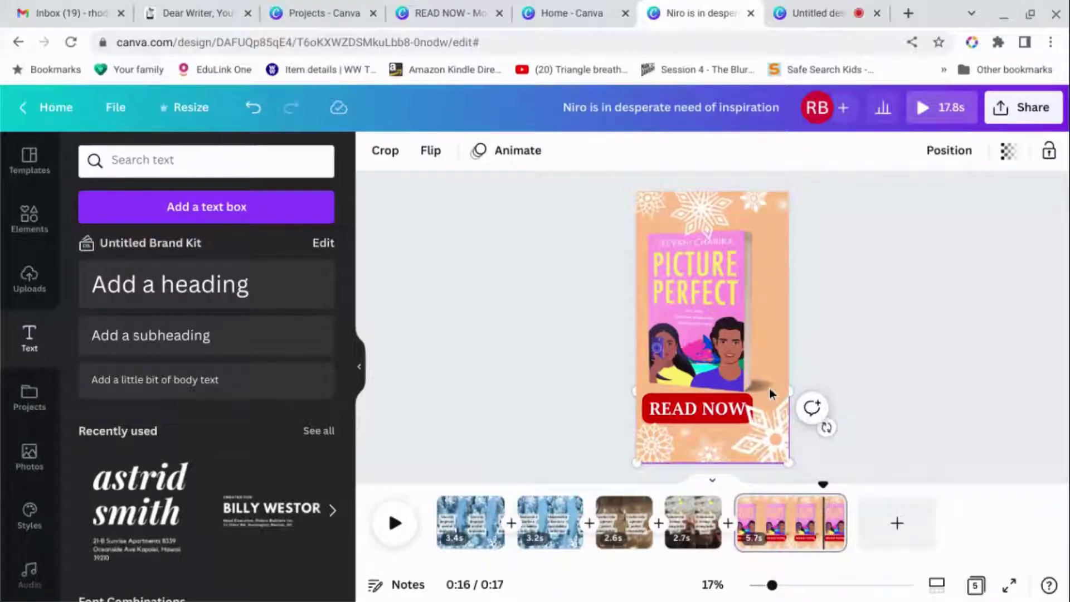
click(965, 371)
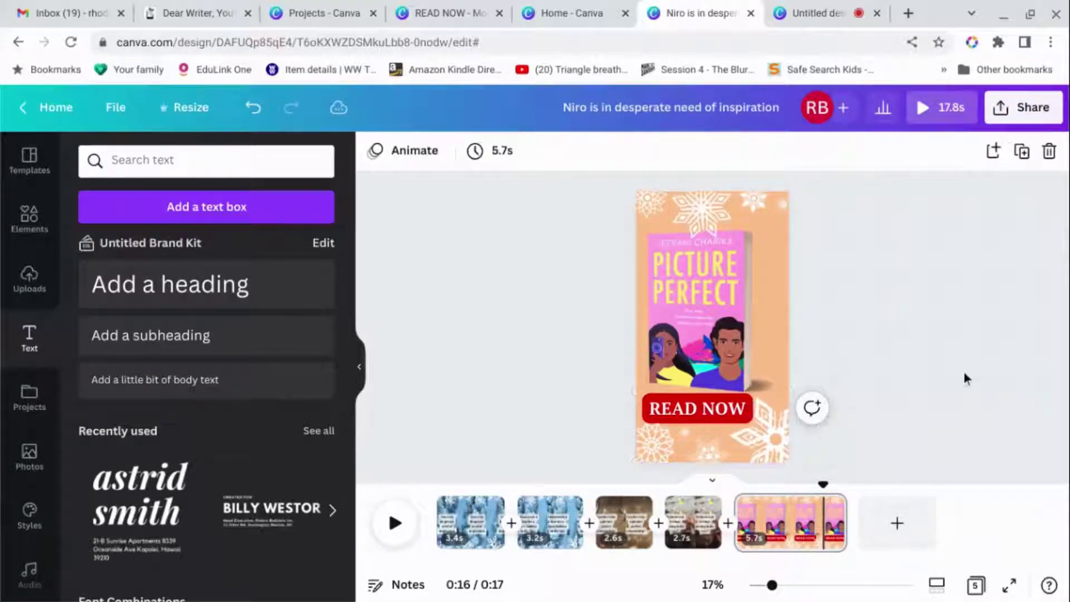
Send both snowflakes backward behind the book cover and READ NOW
click(770, 437)
click(950, 151)
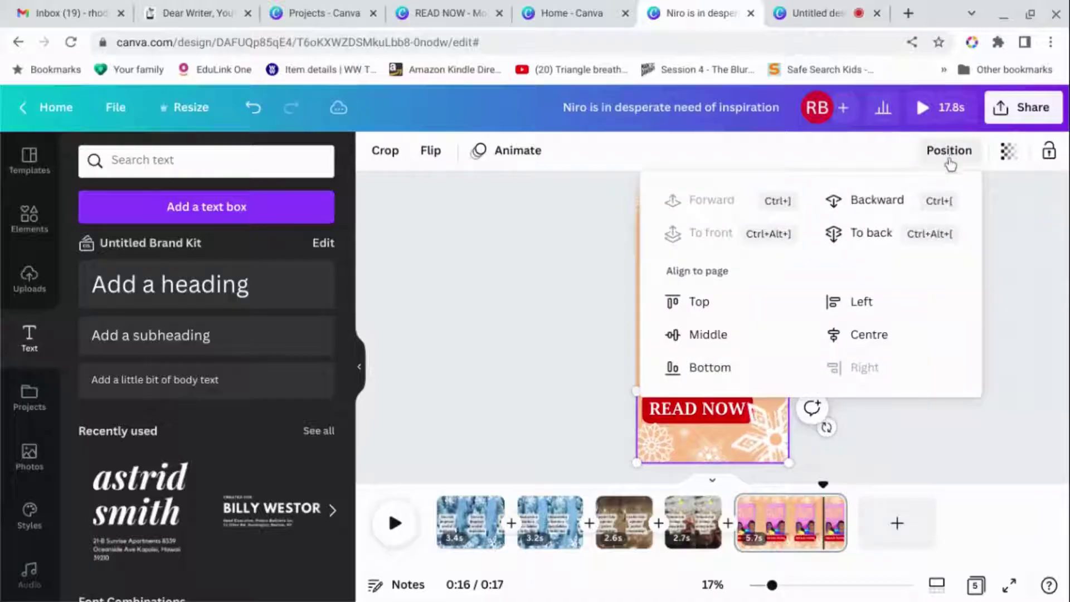
click(873, 204)
click(907, 441)
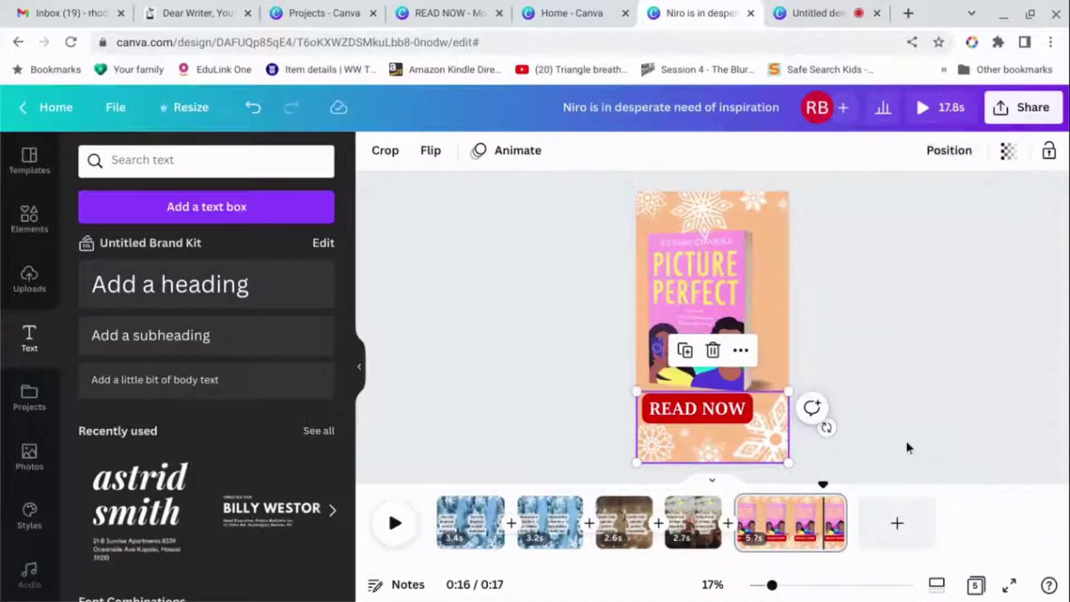
click(779, 208)
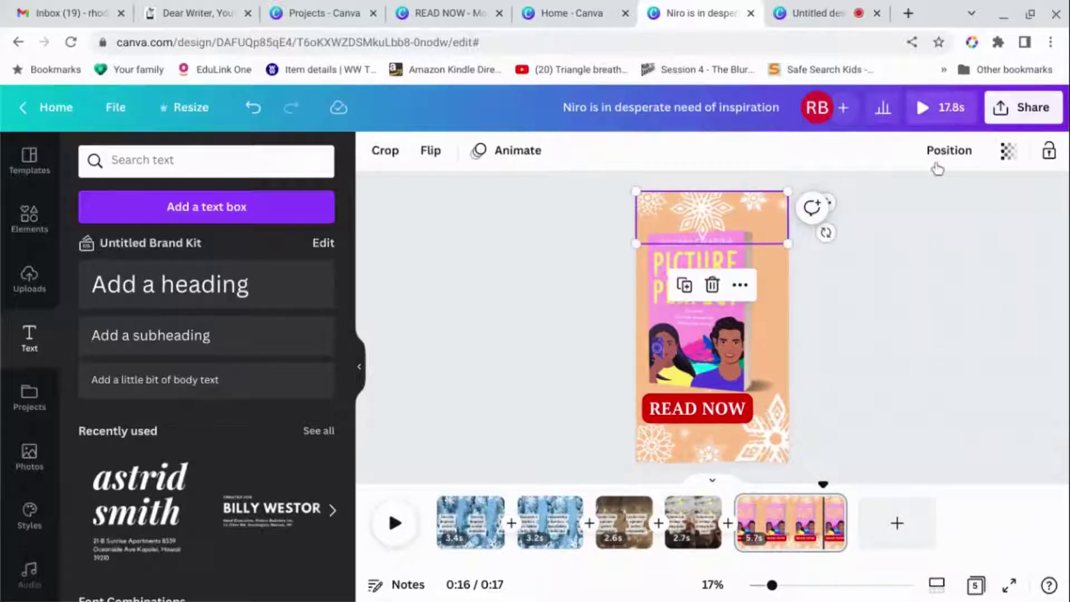
click(948, 152)
click(904, 211)
click(974, 424)
click(974, 421)
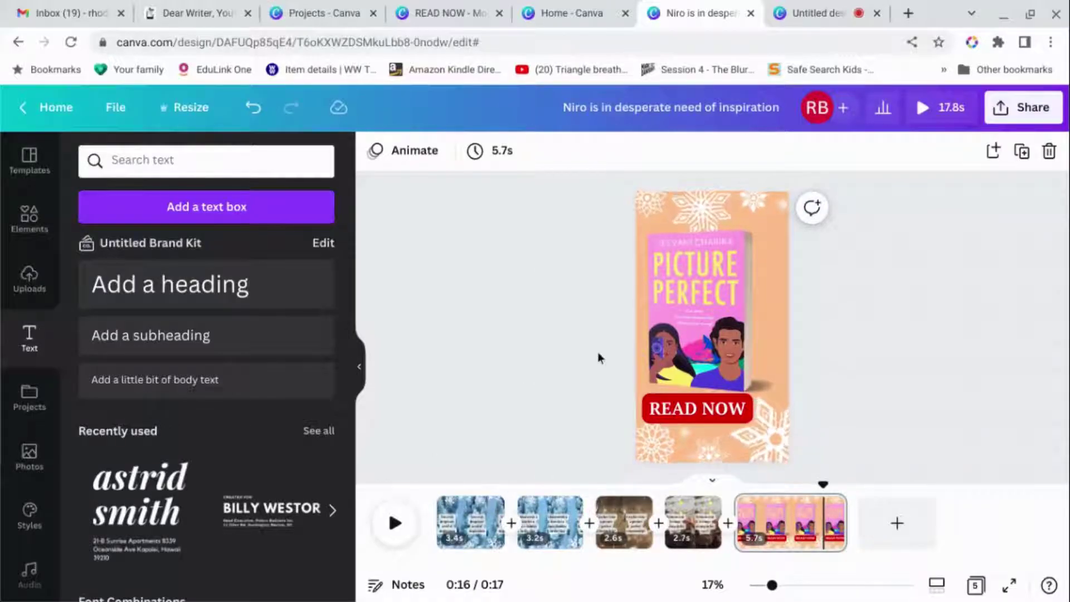
click(954, 111)
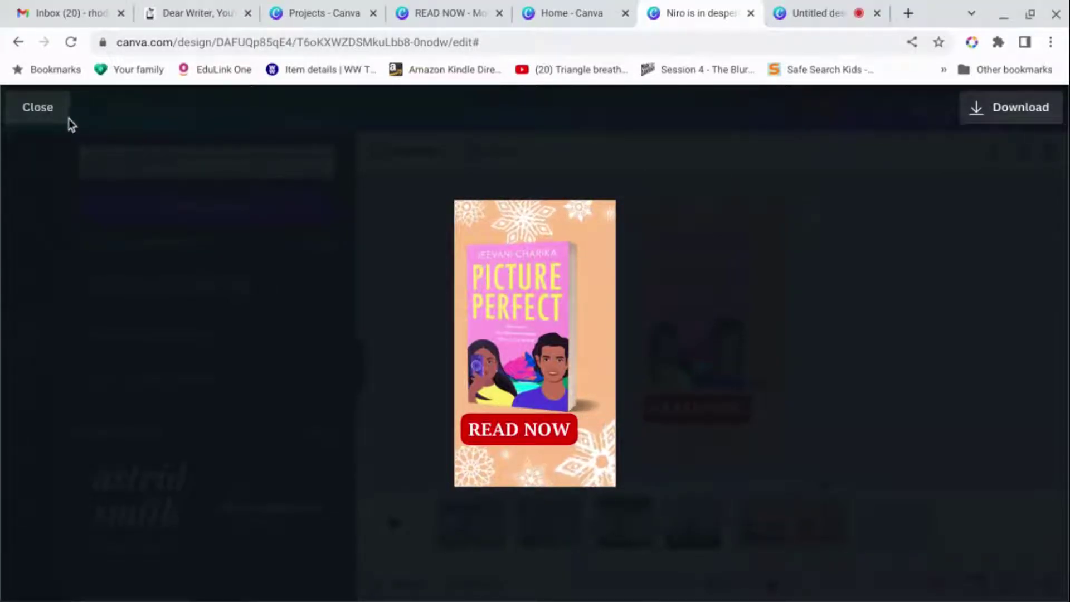
click(56, 111)
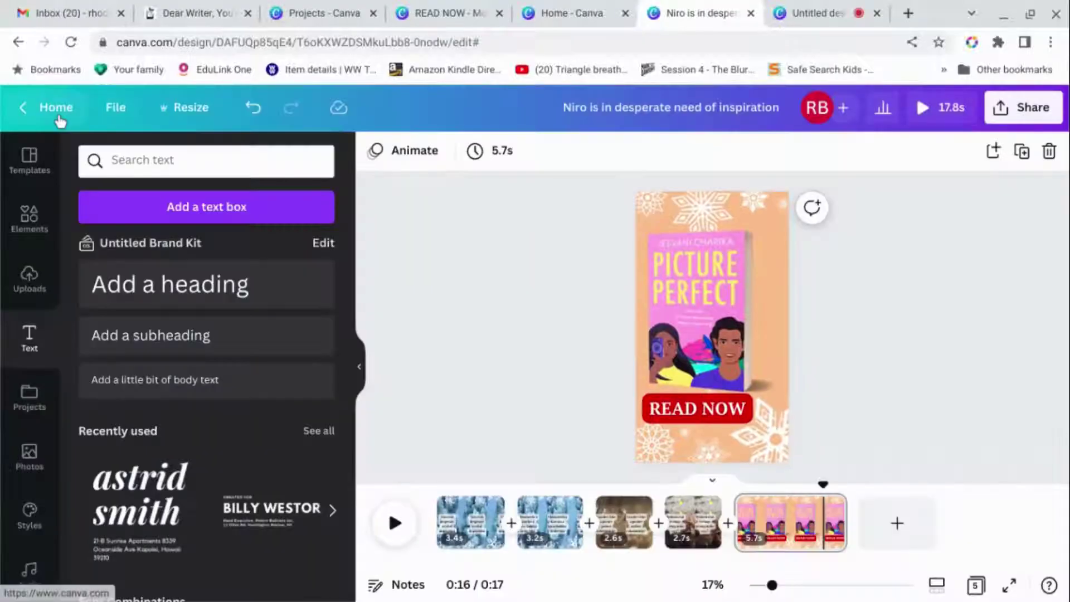
Add a 0.4-second Dissolve transition, apply it between all pages, and preview
click(510, 534)
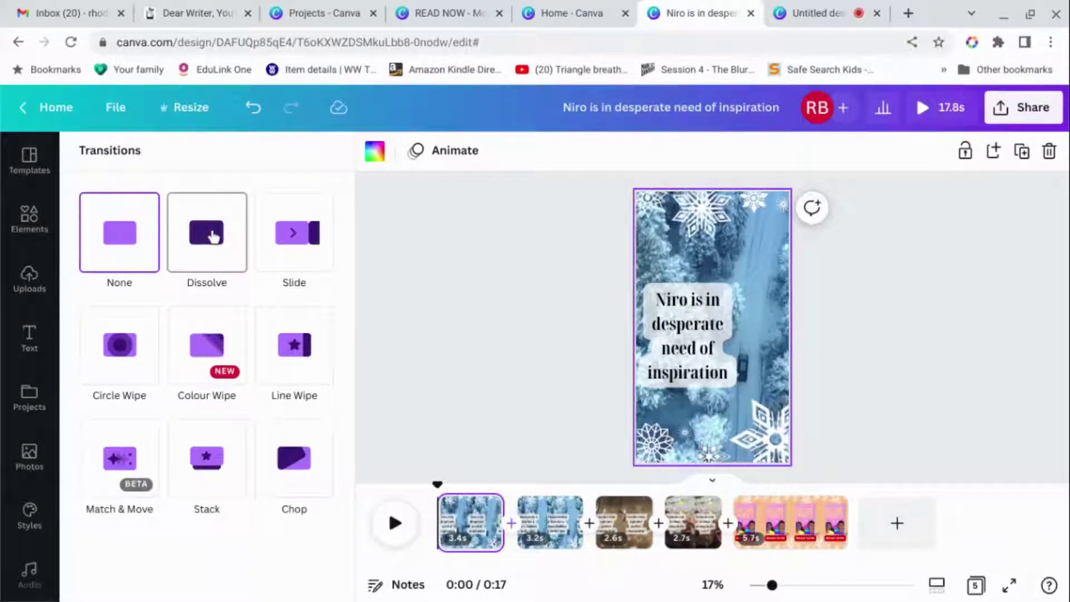
click(213, 237)
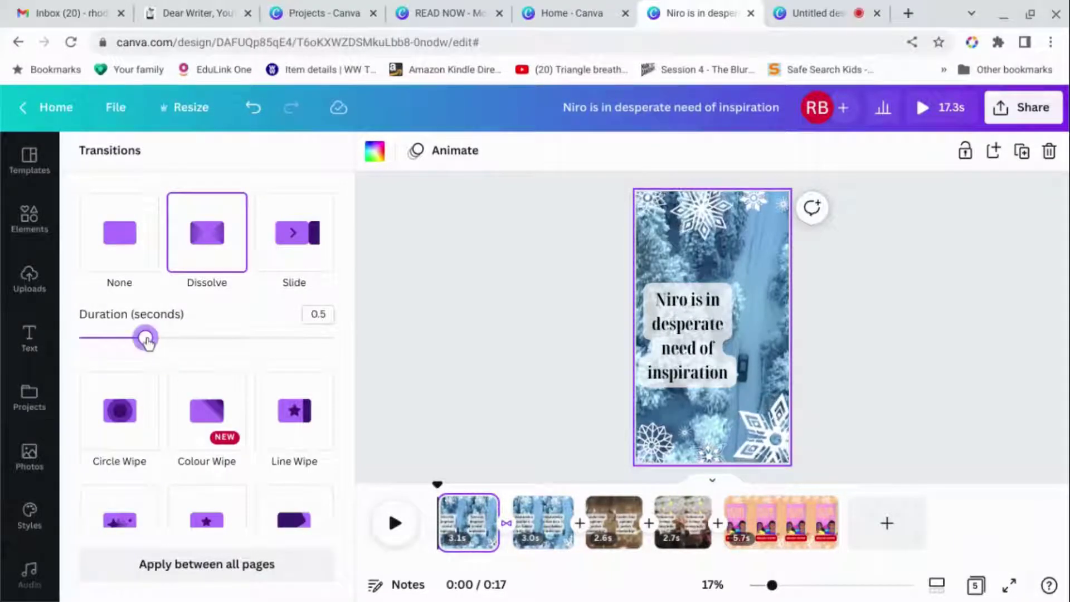
drag(142, 342, 131, 341)
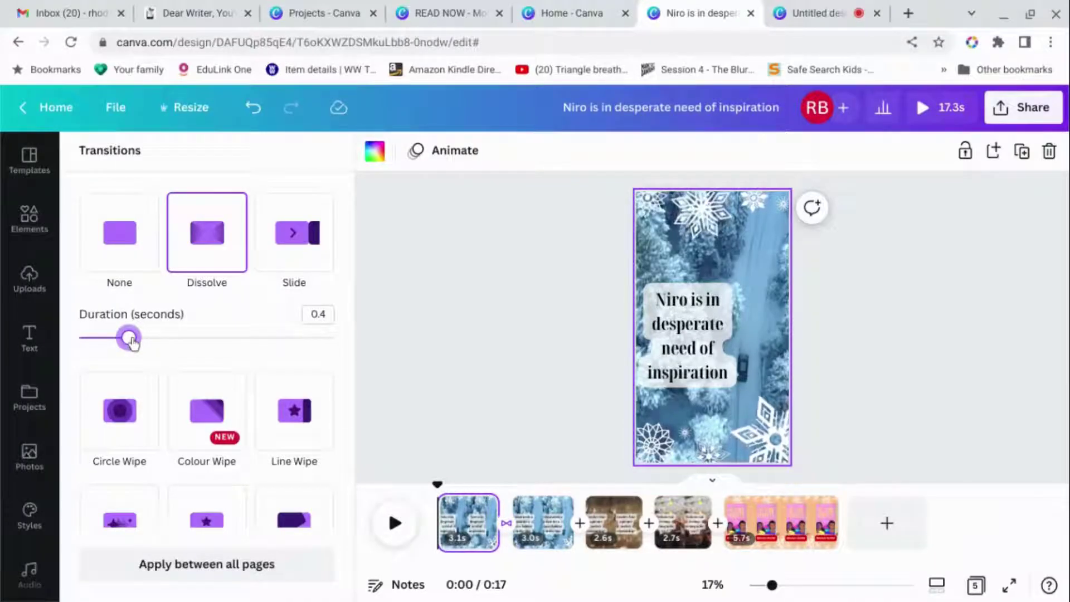
click(449, 324)
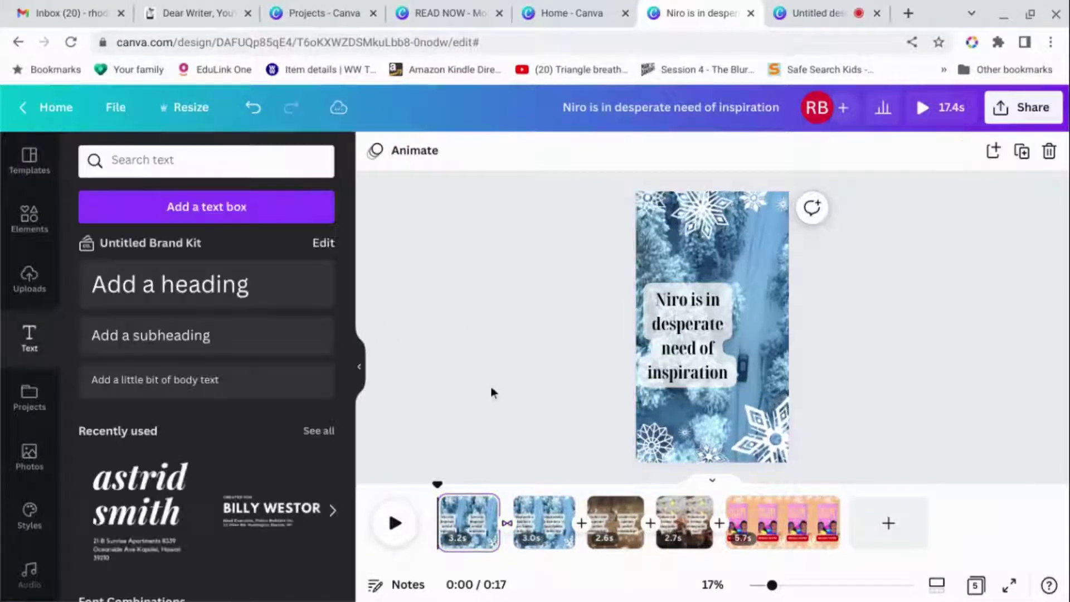
click(583, 536)
click(650, 523)
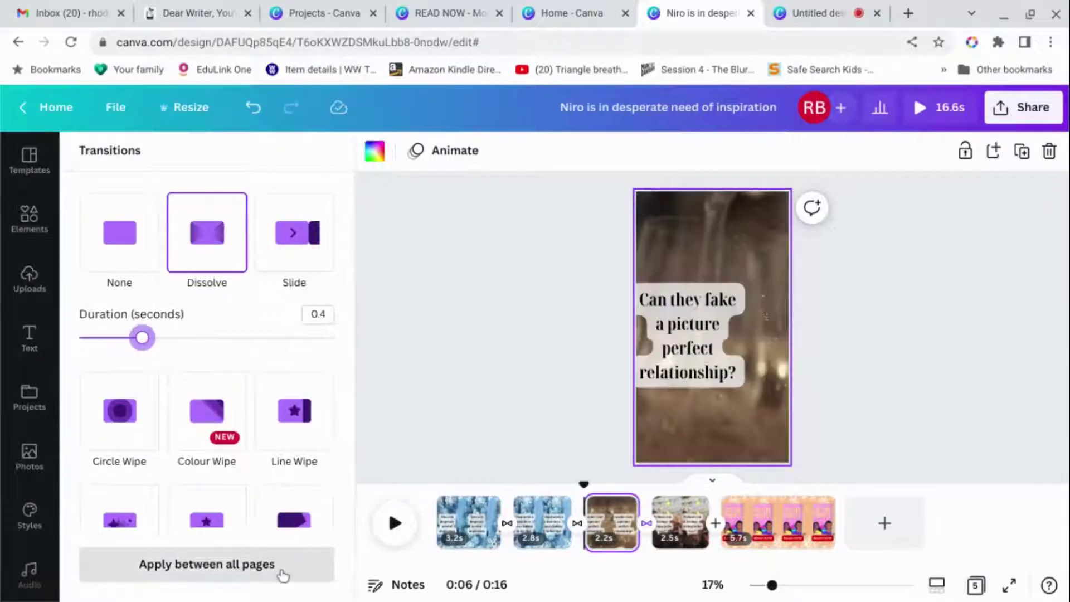
click(283, 575)
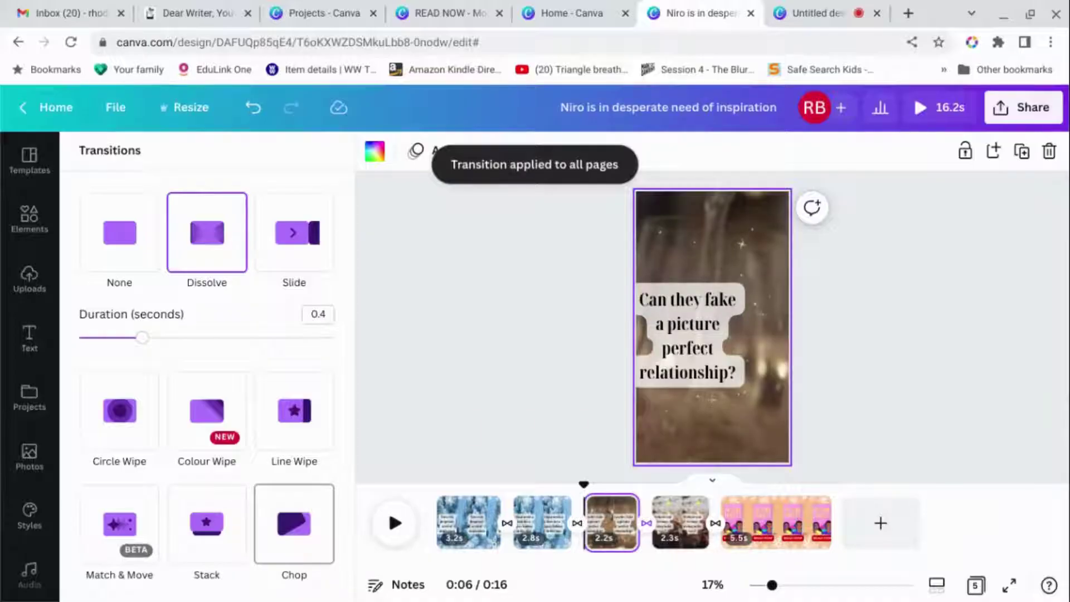
click(743, 430)
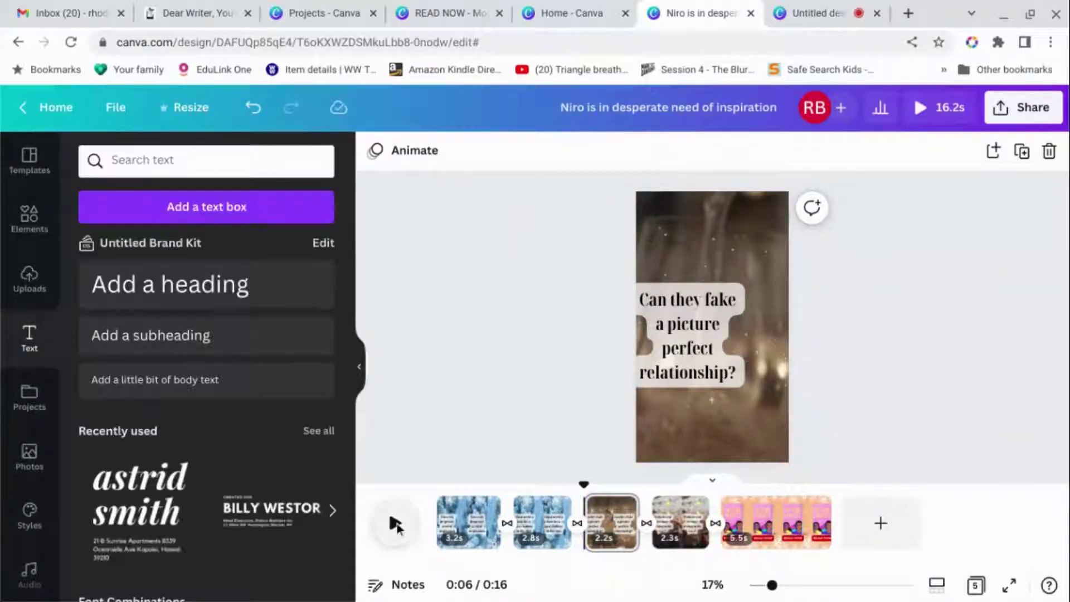
click(395, 524)
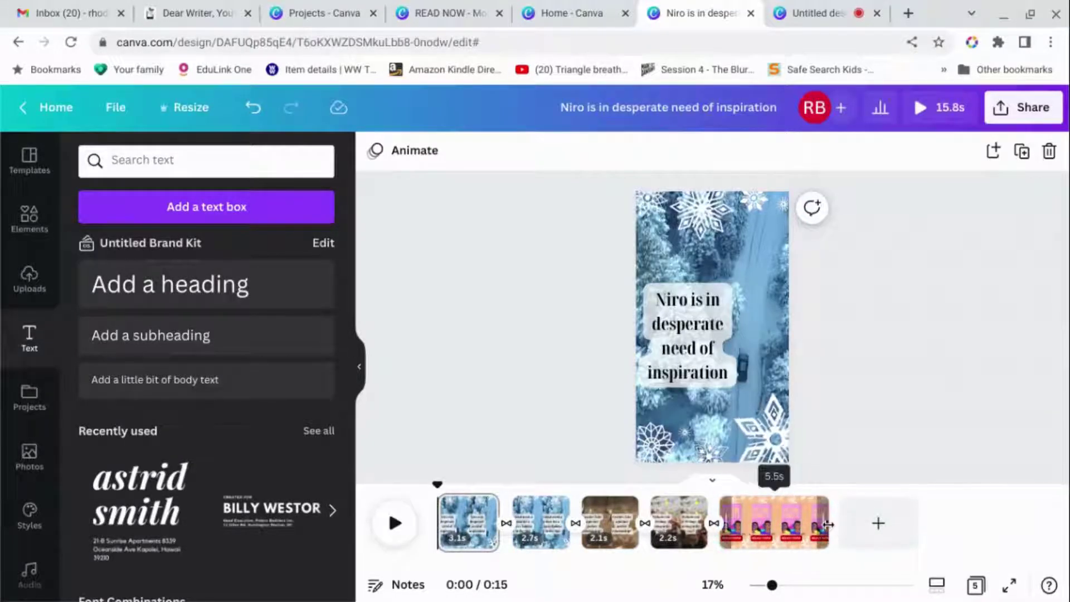
Trim the READ NOW cover page to 4.0 seconds so the video runs 14.3s
drag(813, 524, 813, 524)
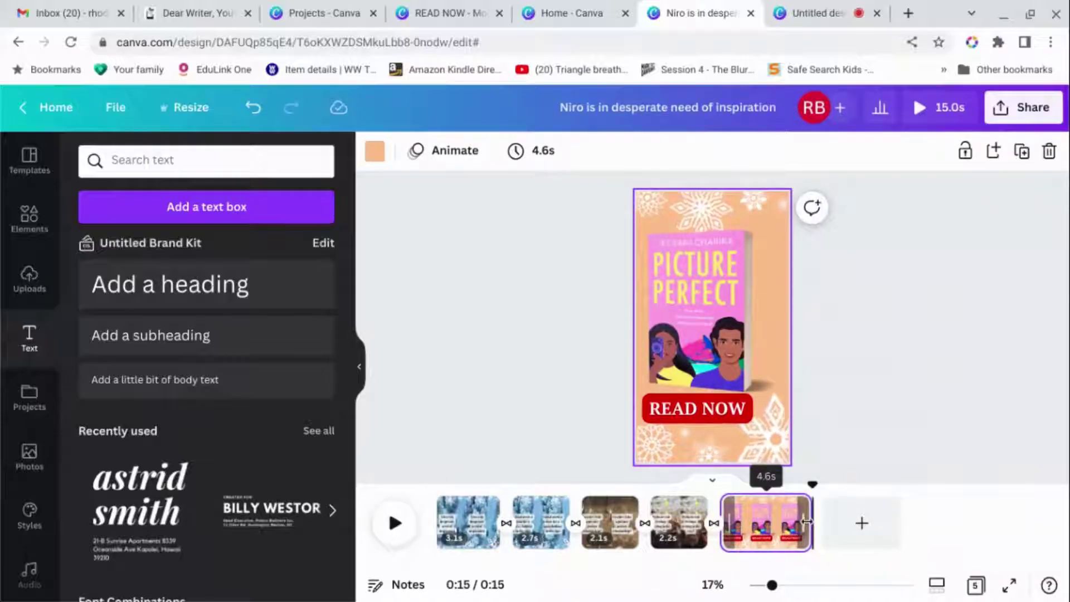
drag(794, 523, 792, 520)
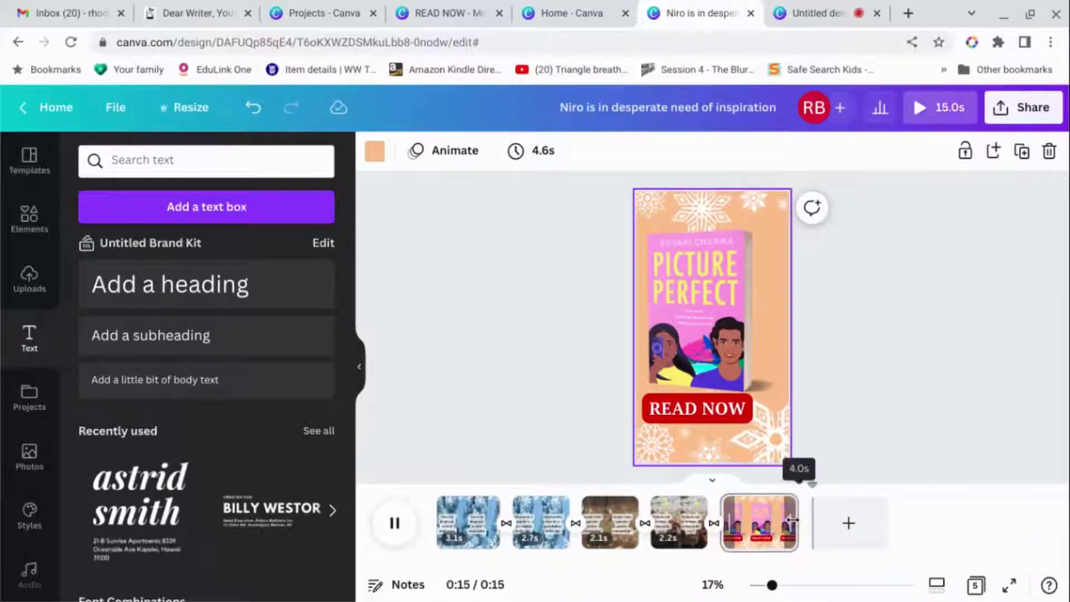
drag(845, 468, 883, 437)
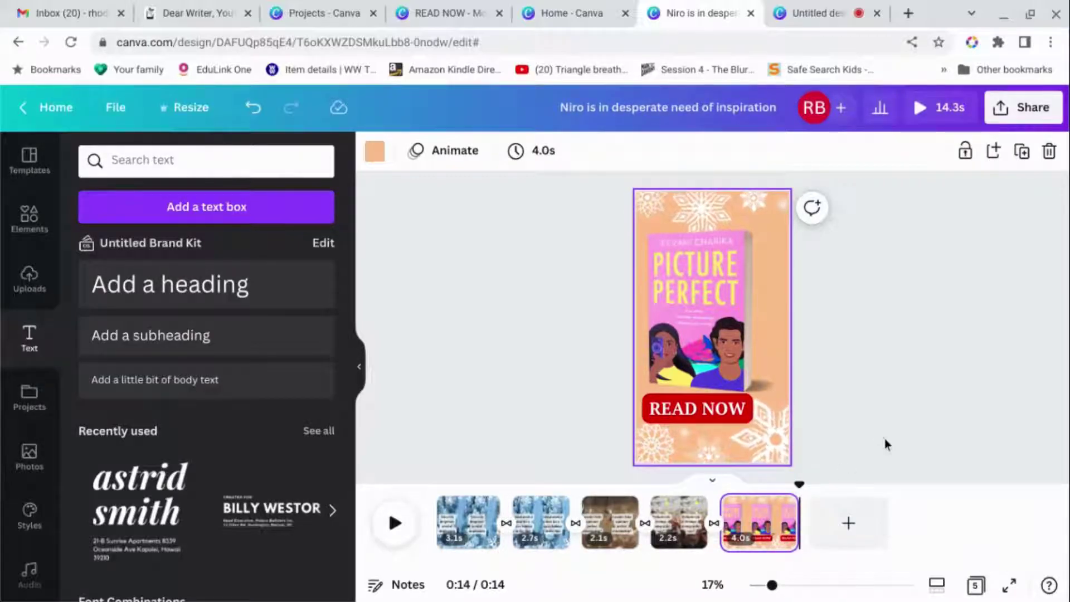
click(884, 439)
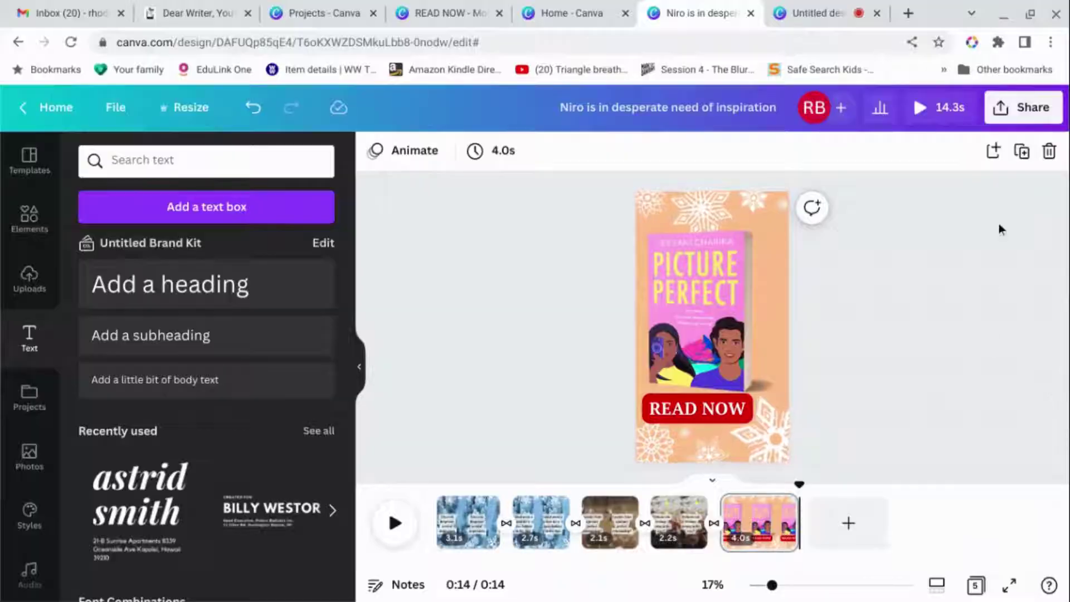
click(1032, 112)
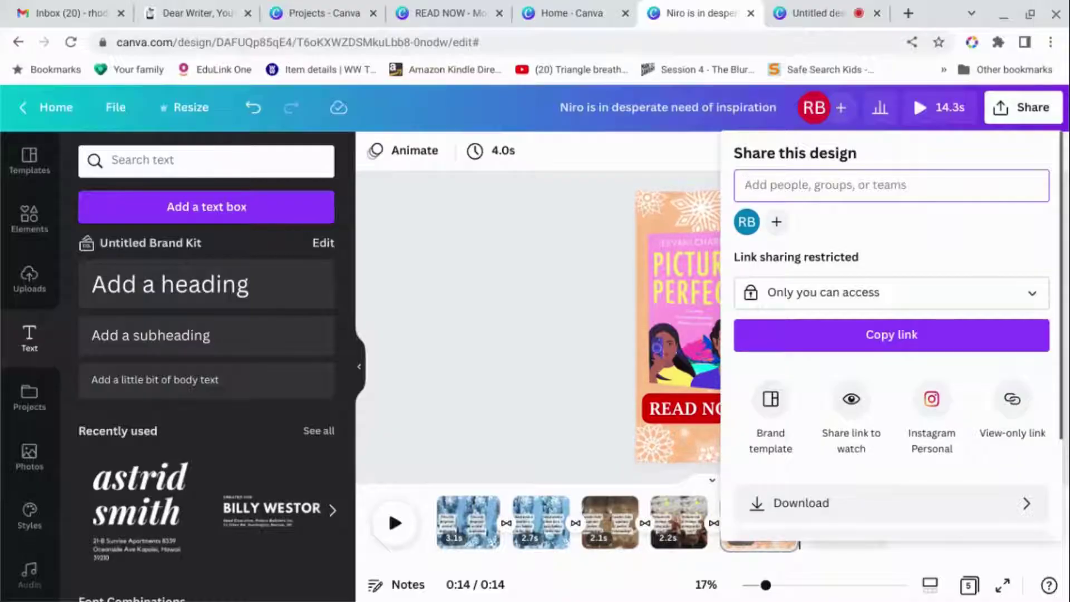
click(533, 305)
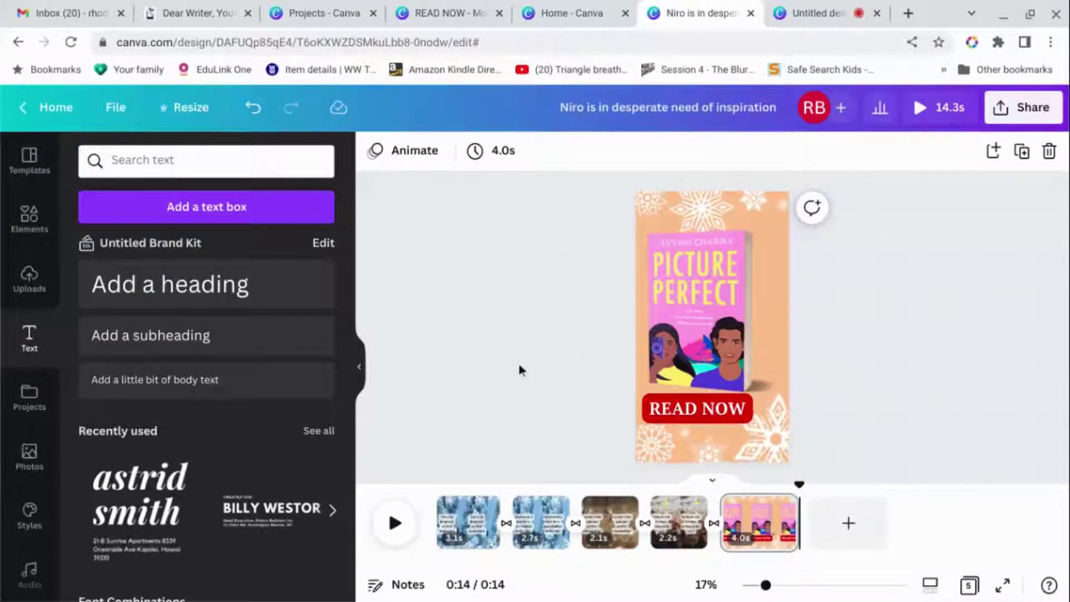
Search Elements audio for 'Auld lang syne' and add the Lofi Version as background music
click(30, 221)
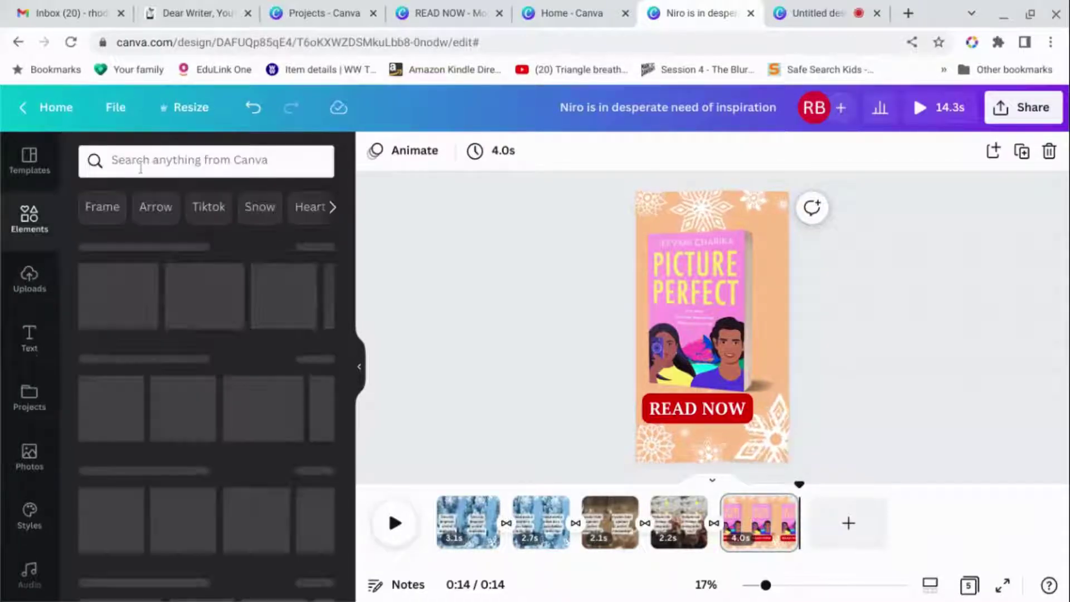
click(141, 165)
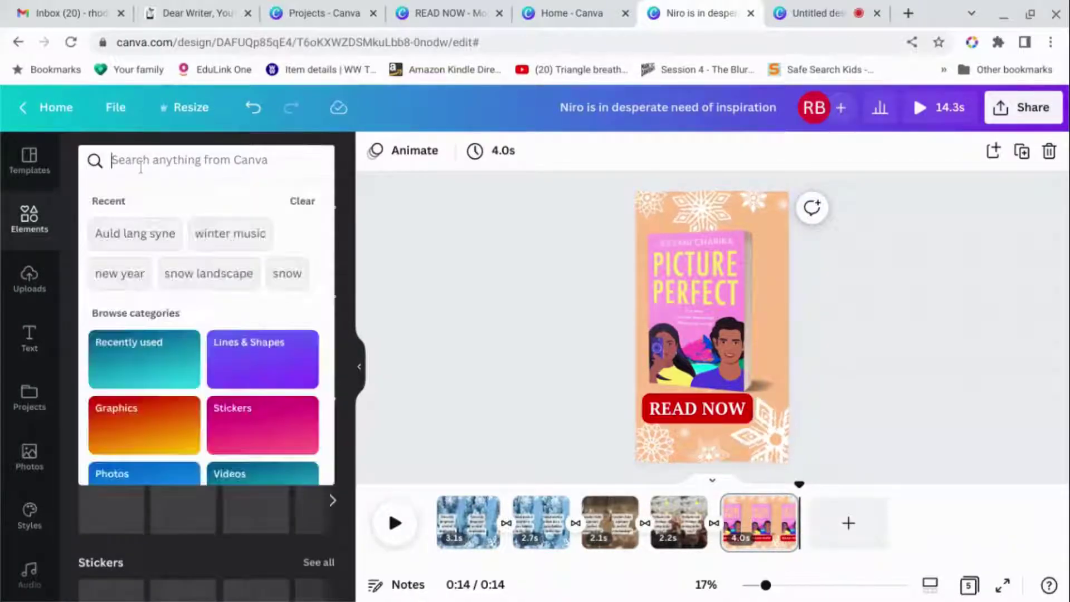
click(130, 246)
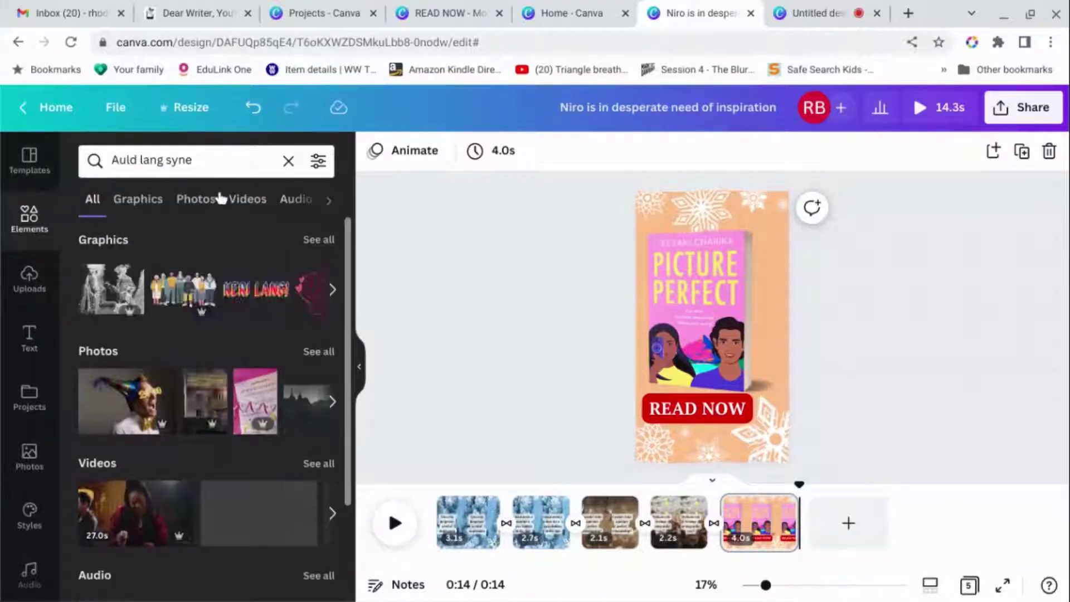
click(296, 200)
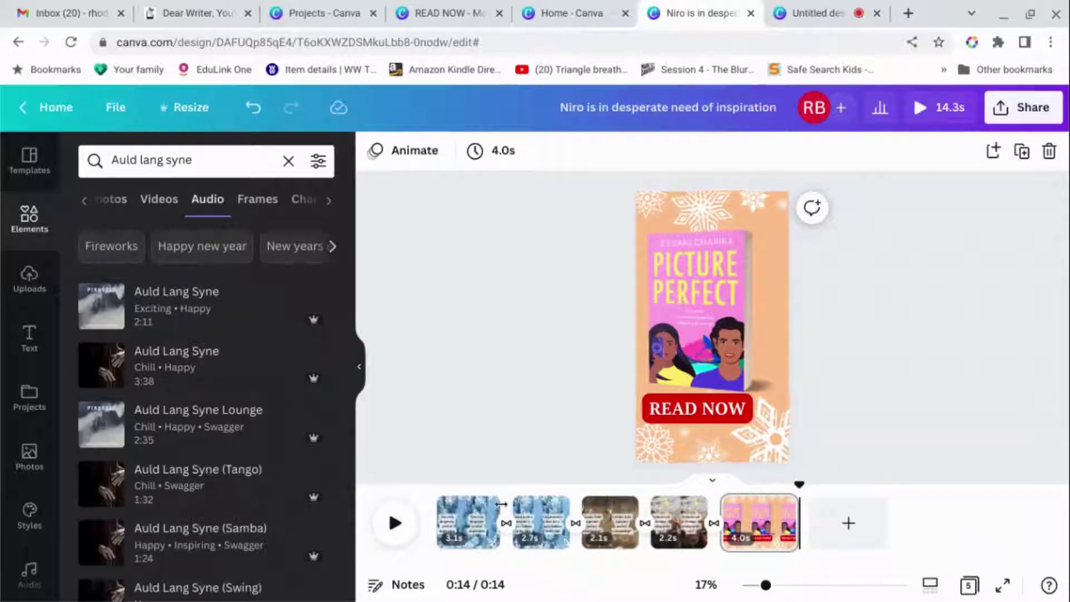
click(438, 499)
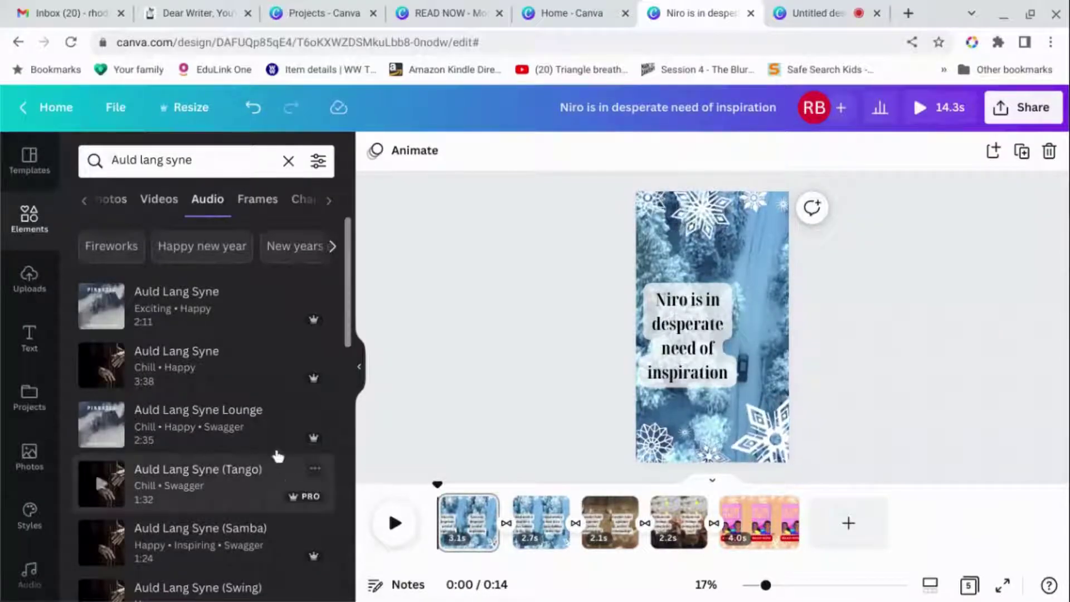
scroll(192, 411, down, 5)
scroll(192, 411, down, 2)
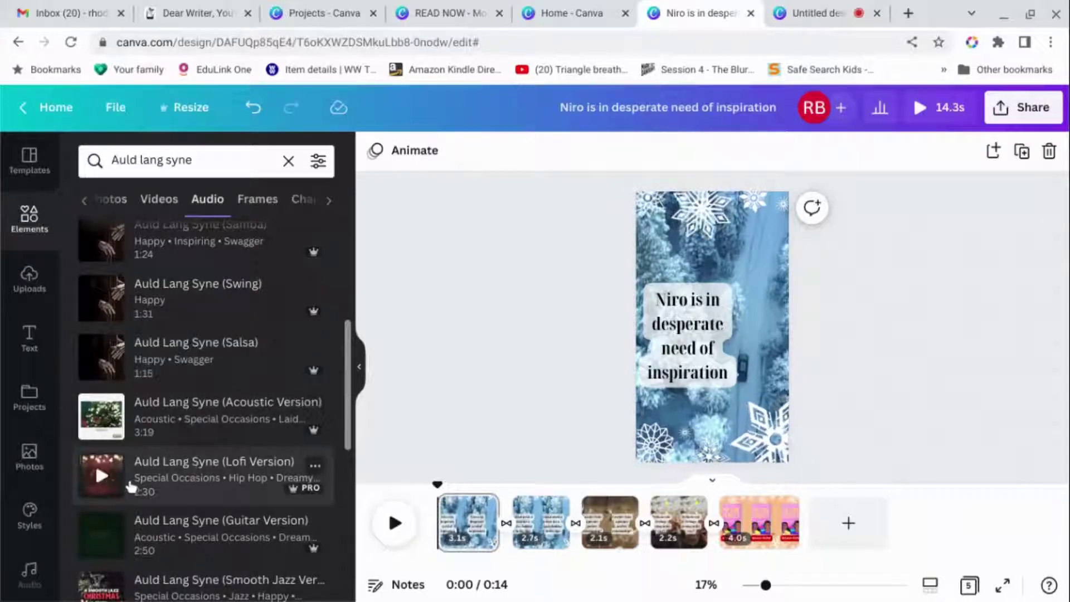
click(175, 485)
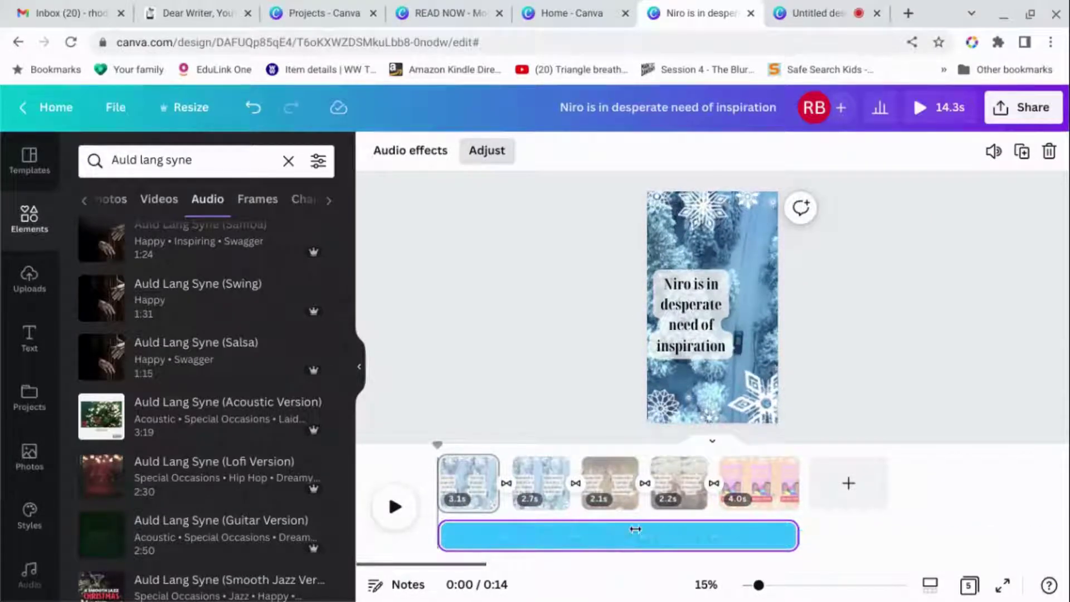
Preview the video with the Auld Lang Syne music, skipping playback ahead to about 0:07
click(419, 549)
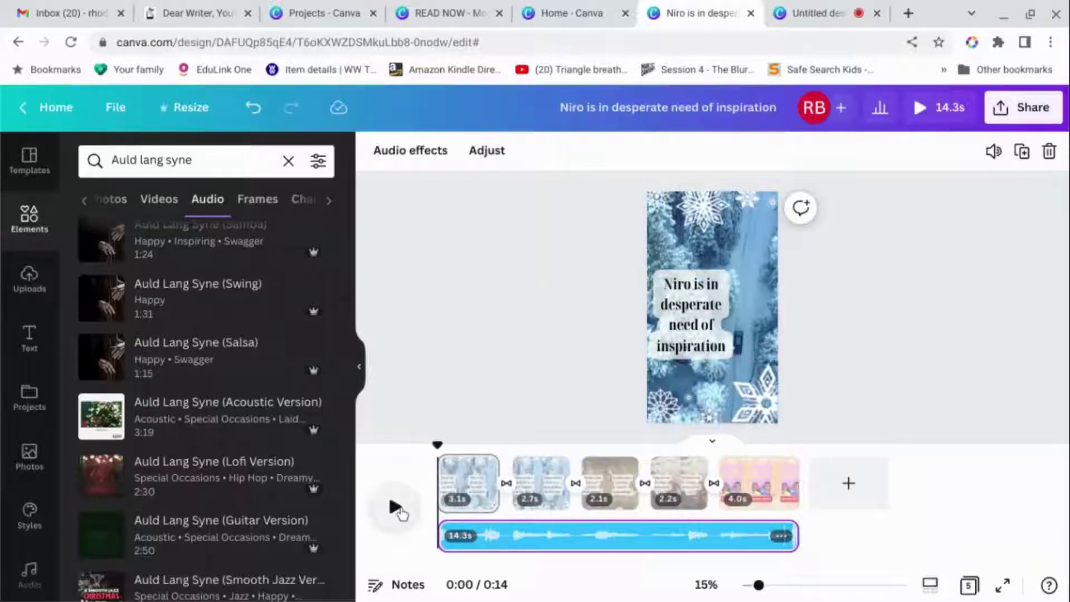
click(396, 508)
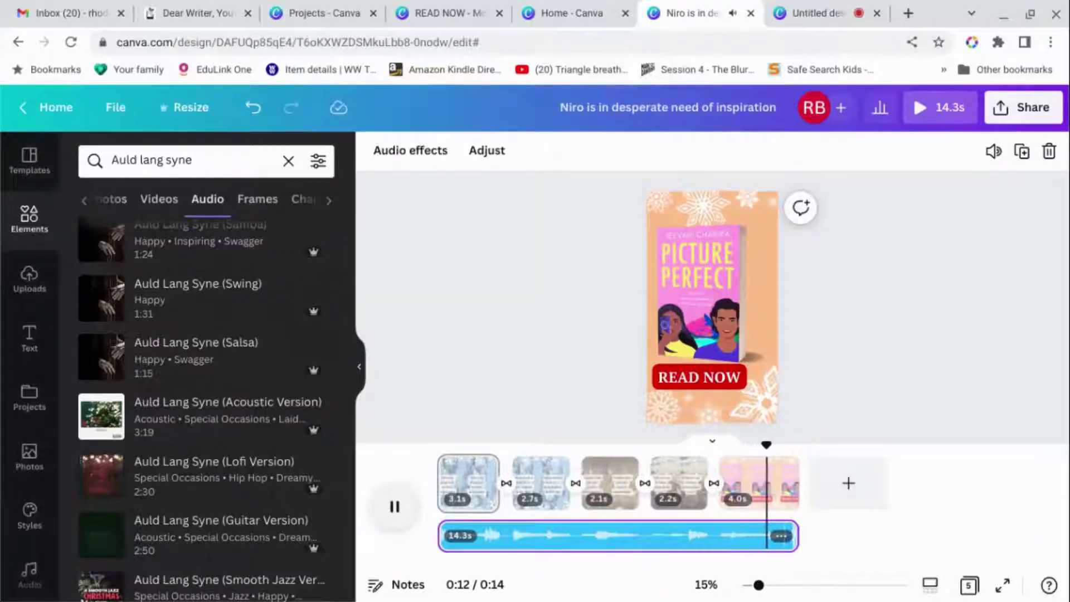
click(620, 543)
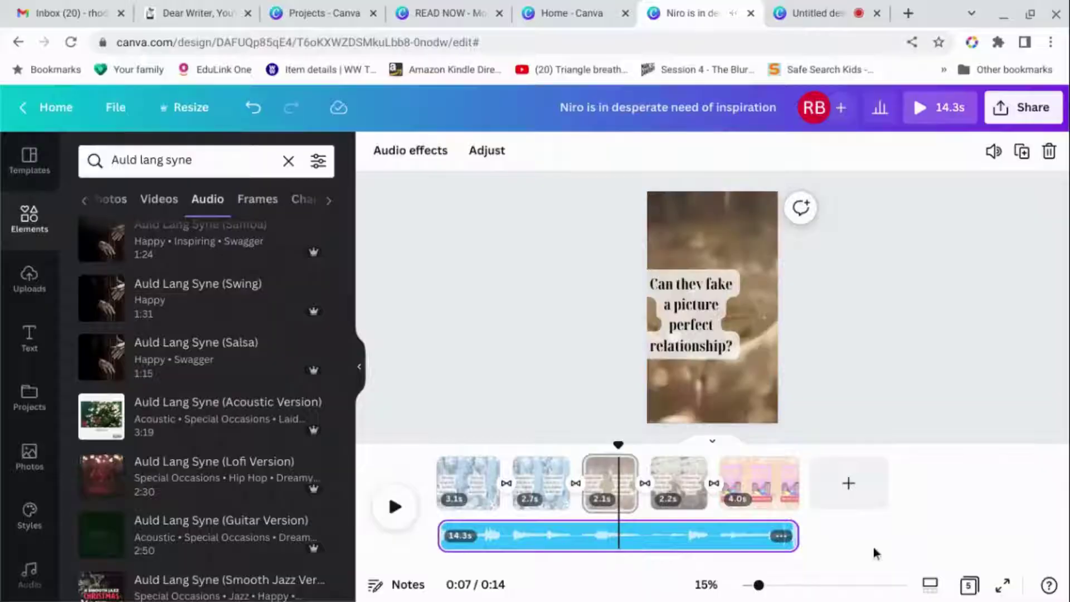
Shift the Auld Lang Syne track so a later section of the song plays, then return to page 1
click(644, 545)
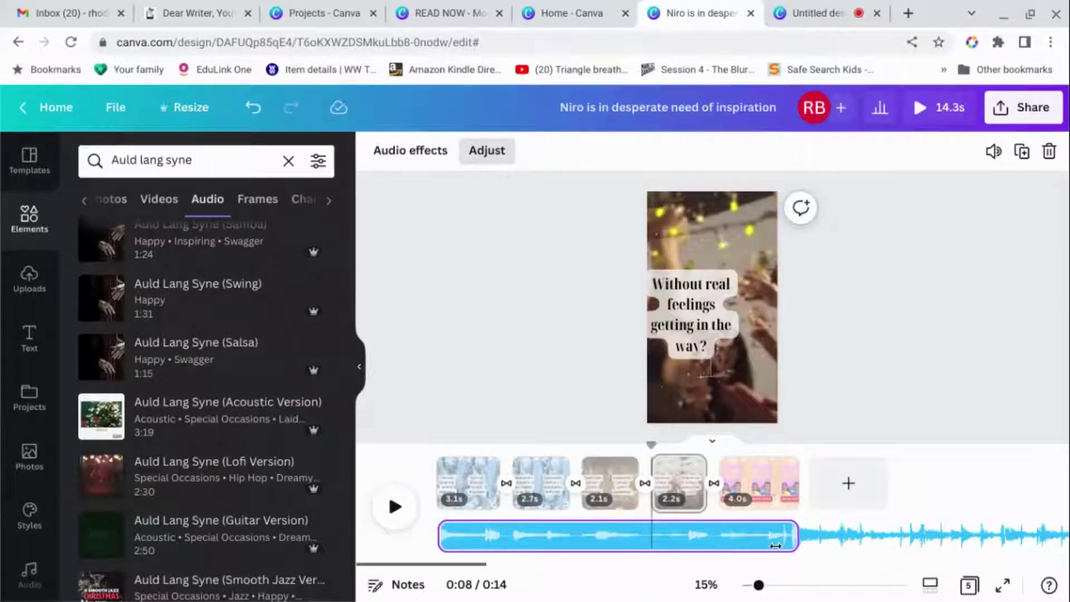
drag(779, 542, 435, 539)
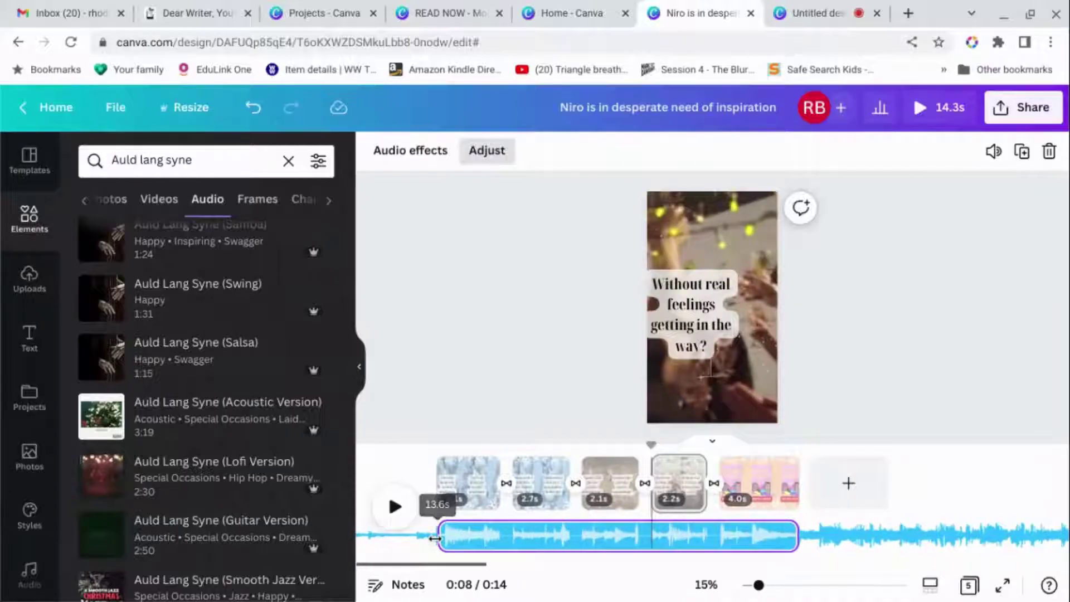
click(393, 516)
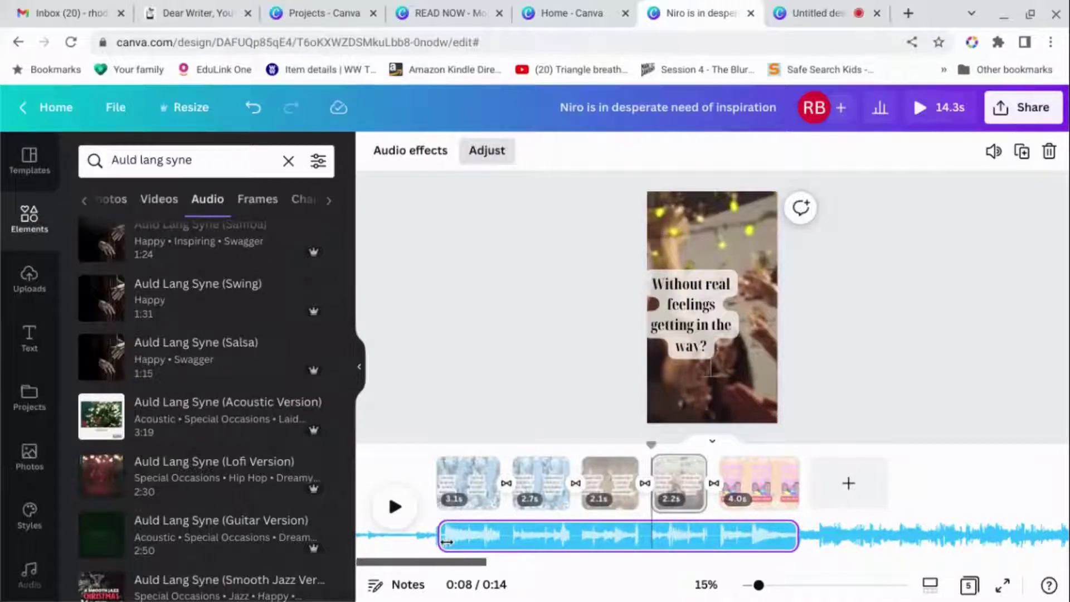
click(438, 498)
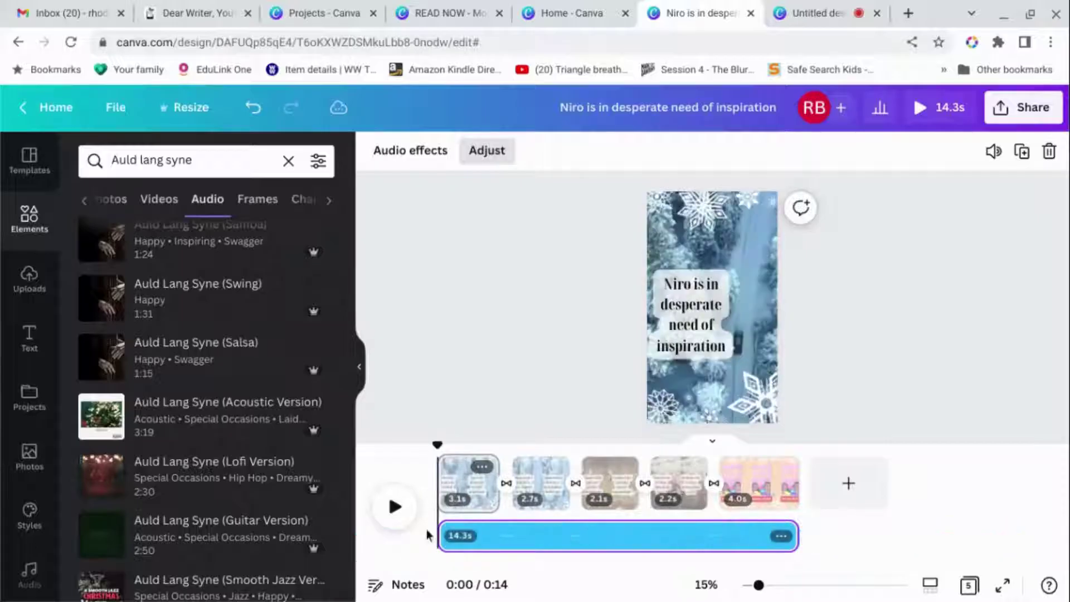
click(394, 507)
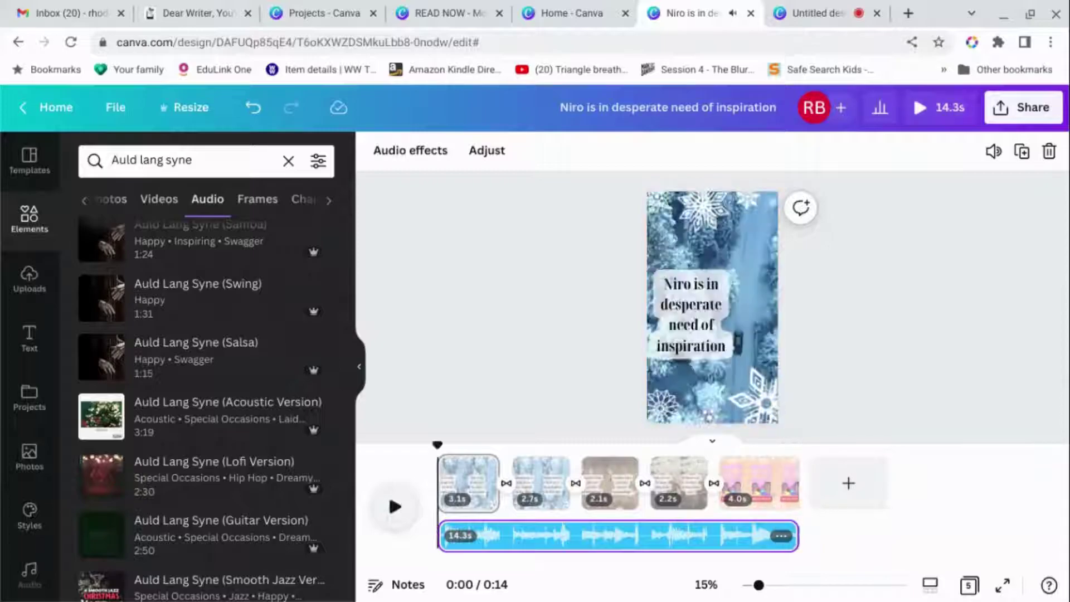
drag(582, 542, 410, 532)
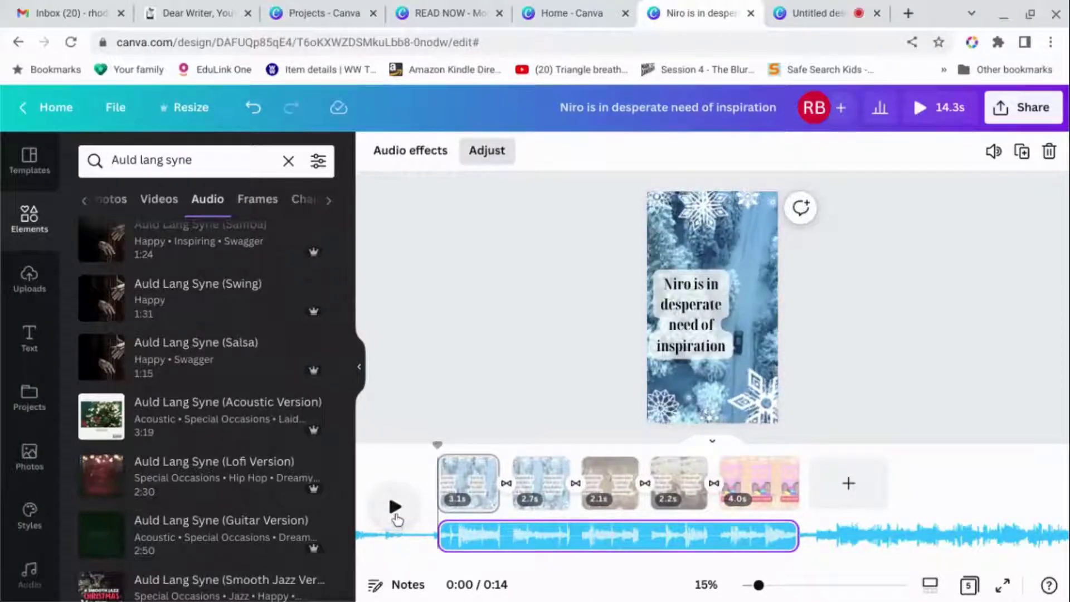
click(396, 508)
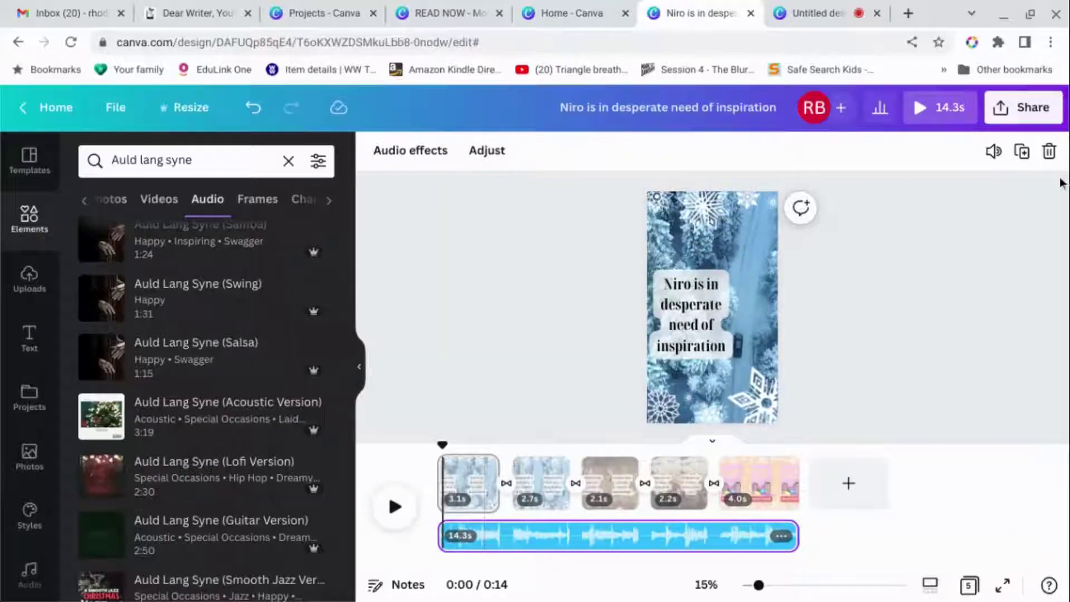